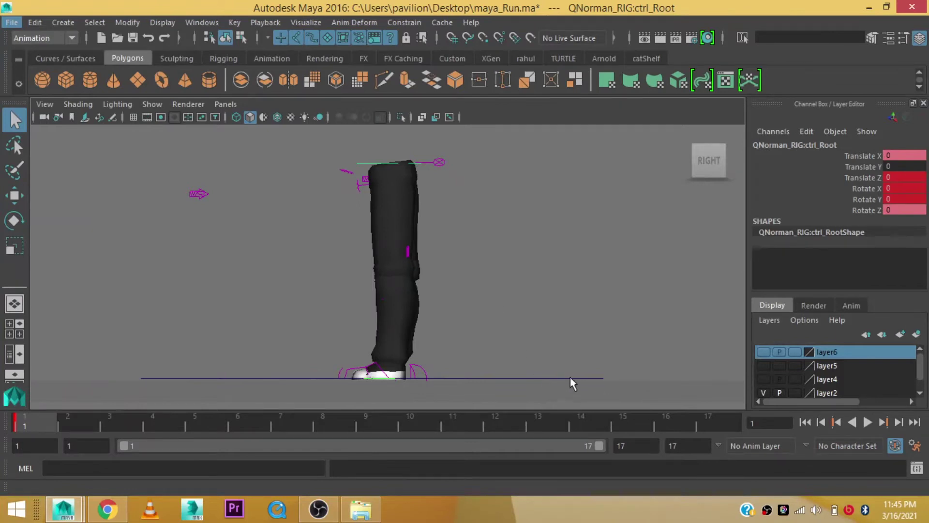
# - Select ctrl_Root from the left foot control and key it at Translate Y -1.386 on frame 1
pyautogui.moveTo(554, 315)
pyautogui.keyDown('alt'); pyautogui.mouseDown(button='middle')
pyautogui.moveTo(476, 311)
pyautogui.moveTo(483, 316)
pyautogui.moveTo(451, 358)
pyautogui.mouseUp(button='middle'); pyautogui.keyUp('alt')
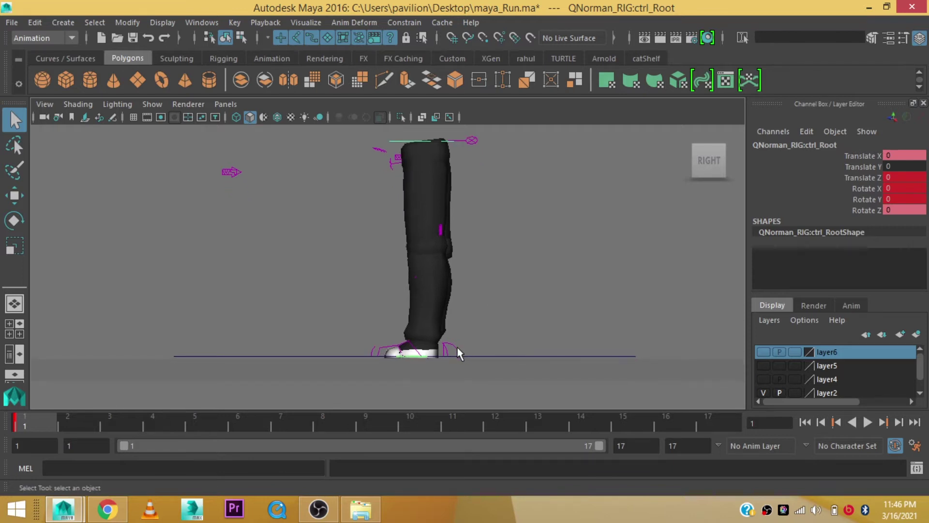
pyautogui.click(458, 353)
pyautogui.keyDown('alt'); pyautogui.moveTo(466, 244); pyautogui.dragTo(409, 218, button='middle'); pyautogui.keyUp('alt')
pyautogui.press('Up')
pyautogui.keyDown('alt'); pyautogui.moveTo(504, 281); pyautogui.dragTo(515, 265, button='middle'); pyautogui.keyUp('alt')
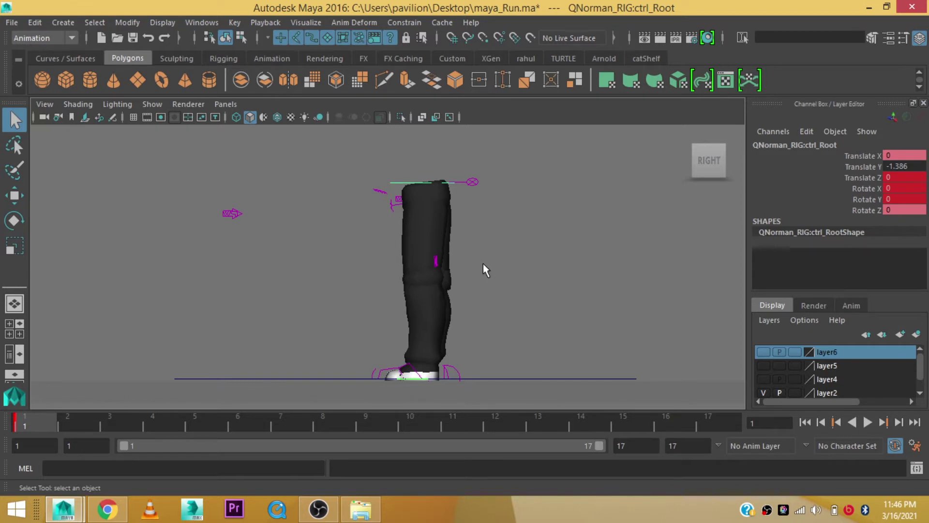
pyautogui.press('s')
pyautogui.keyDown('alt'); pyautogui.moveTo(492, 269); pyautogui.dragTo(489, 270, button='middle'); pyautogui.keyUp('alt')
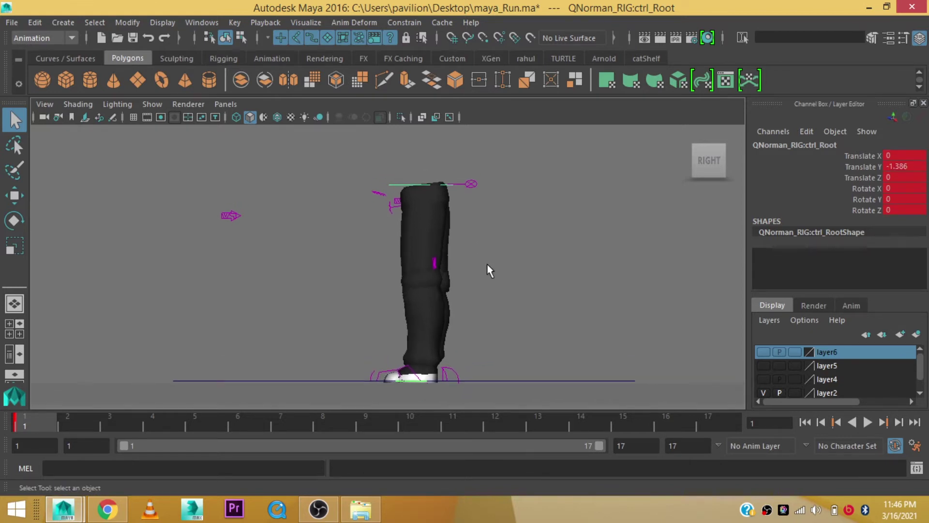
pyautogui.press('w')
pyautogui.keyDown('alt'); pyautogui.moveTo(471, 336); pyautogui.dragTo(463, 357, button='middle'); pyautogui.keyUp('alt')
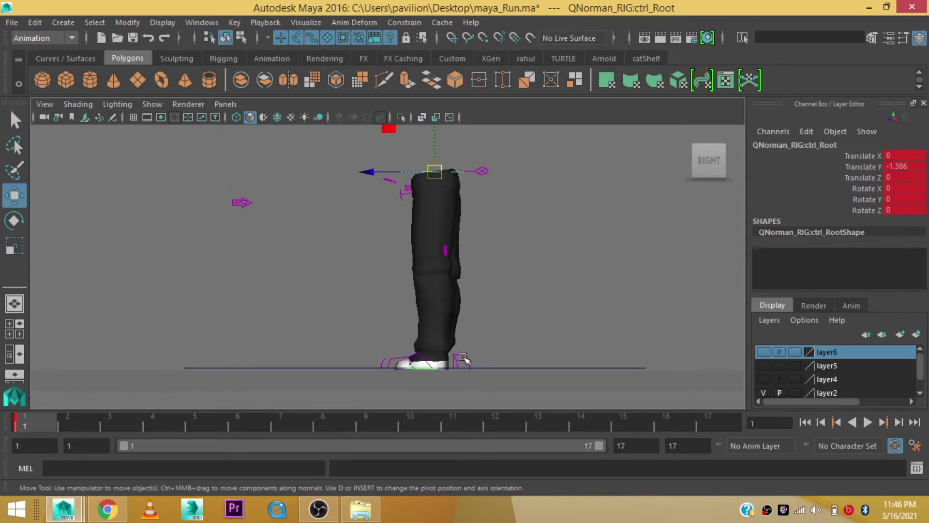
# - Slide the left foot forward and the right foot back, keying each
pyautogui.click(461, 357)
pyautogui.moveTo(373, 352); pyautogui.dragTo(342, 353)
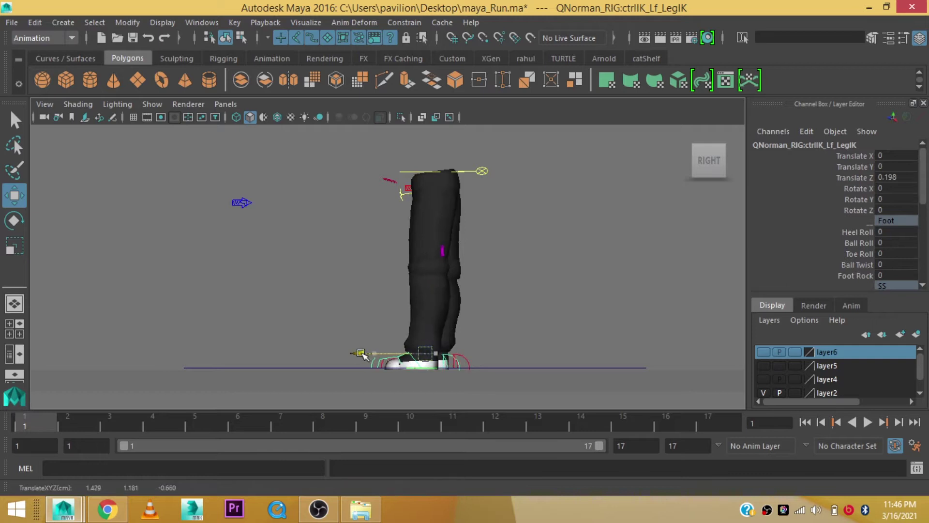
pyautogui.press('s')
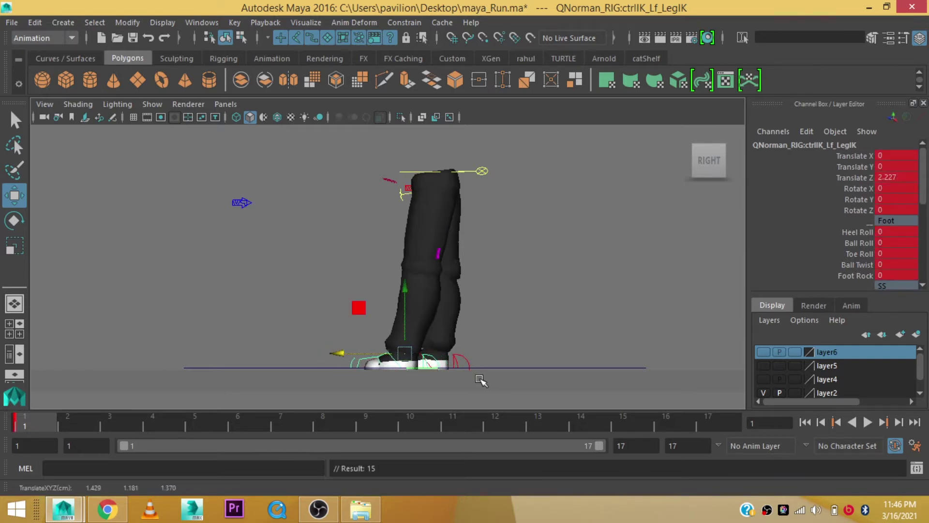
pyautogui.click(465, 360)
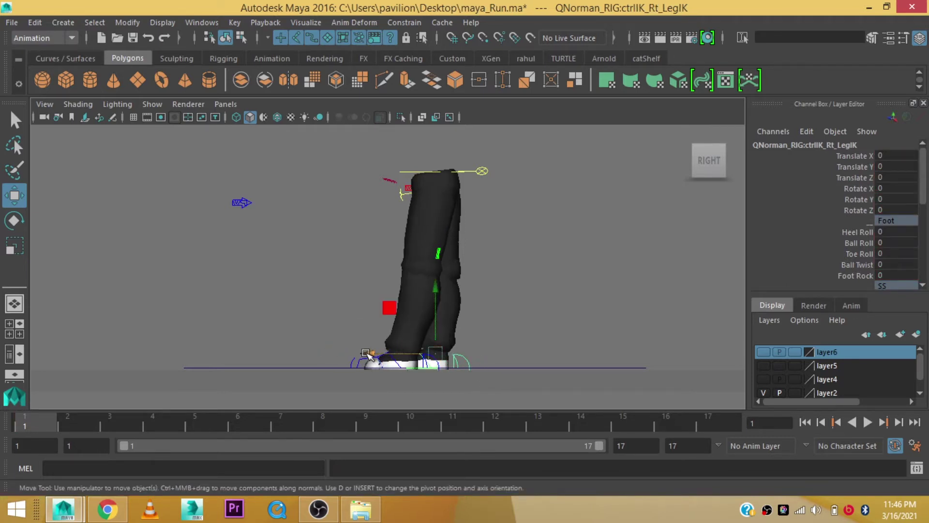
pyautogui.moveTo(366, 354); pyautogui.dragTo(419, 356)
pyautogui.press('s')
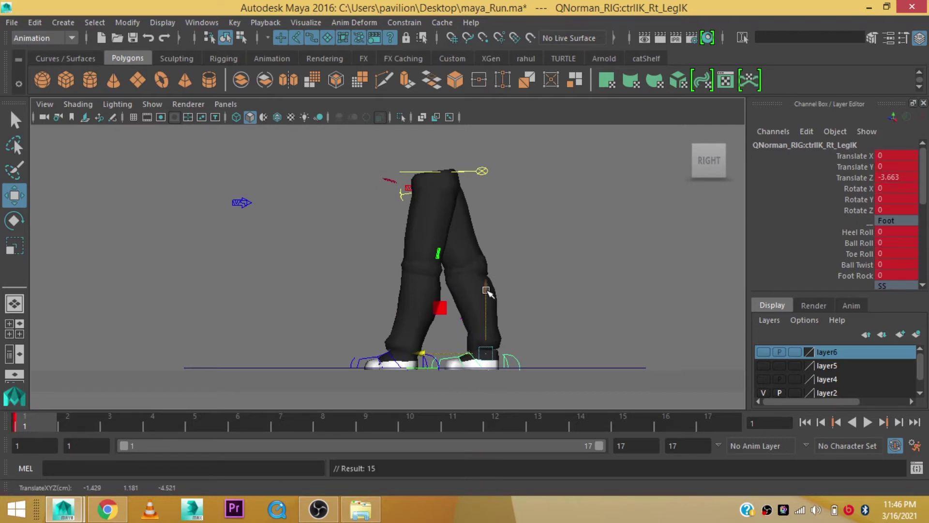
# - Raise the right foot high behind the body and tilt it forward to Rotate X 110.757
pyautogui.moveTo(486, 288); pyautogui.dragTo(486, 251)
pyautogui.press('e')
pyautogui.moveTo(541, 299)
pyautogui.keyDown('alt'); pyautogui.mouseDown(button='middle')
pyautogui.moveTo(532, 266)
pyautogui.moveTo(534, 283)
pyautogui.mouseUp(button='middle'); pyautogui.keyUp('alt')
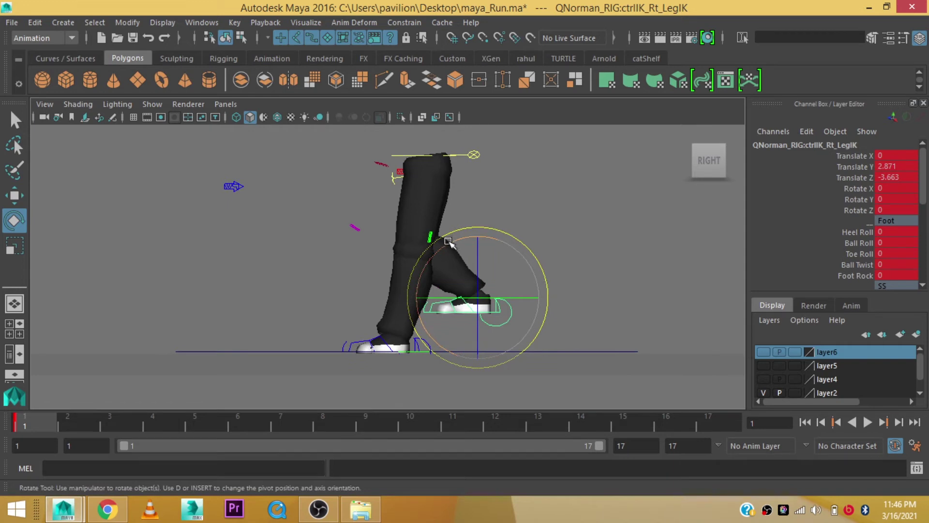
pyautogui.moveTo(448, 242); pyautogui.dragTo(377, 350)
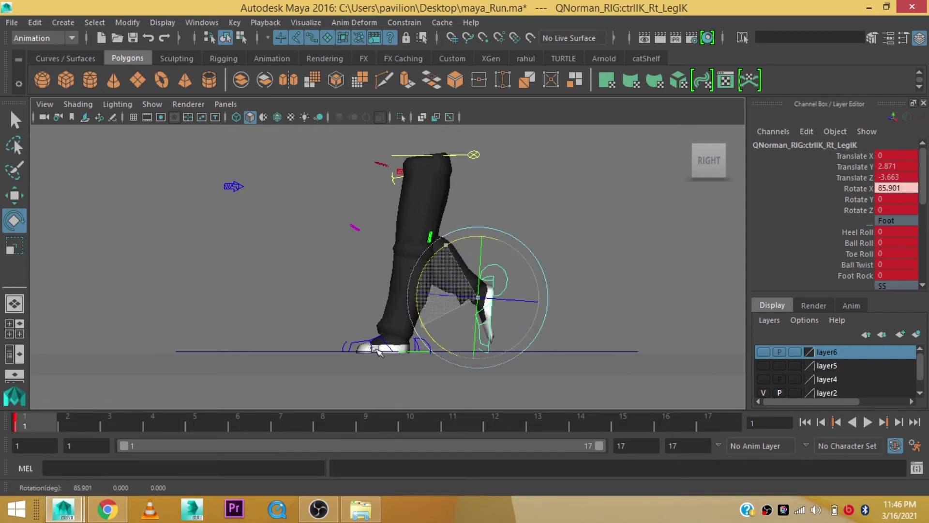
pyautogui.press('w')
pyautogui.moveTo(481, 297); pyautogui.dragTo(548, 242)
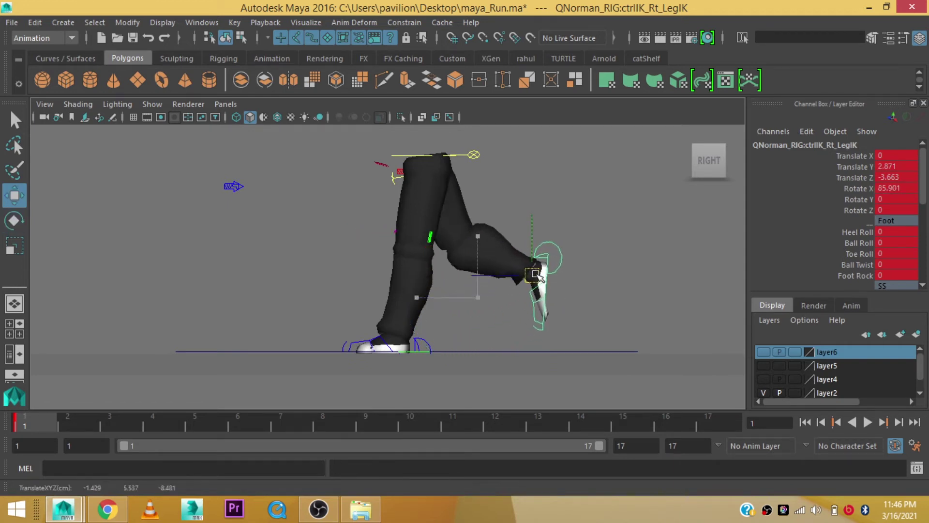
pyautogui.press('e')
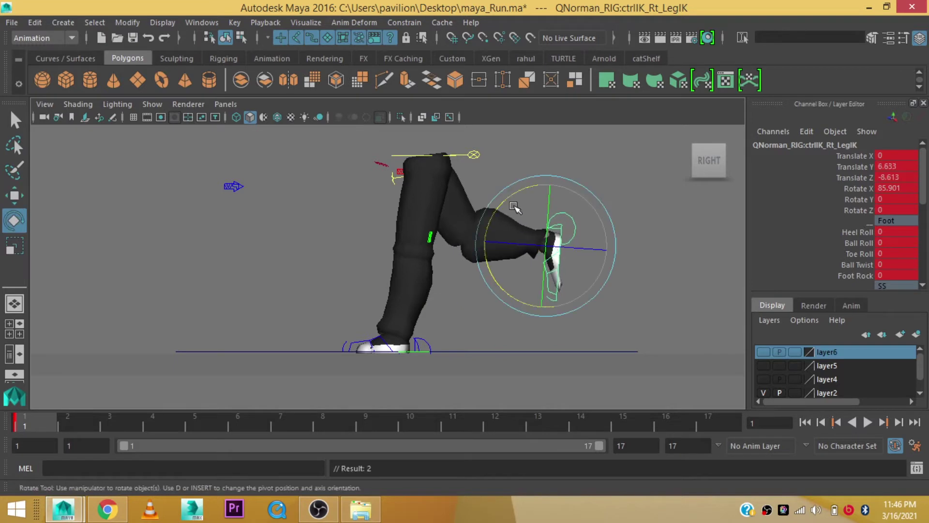
pyautogui.moveTo(505, 201); pyautogui.dragTo(489, 230)
pyautogui.press('w')
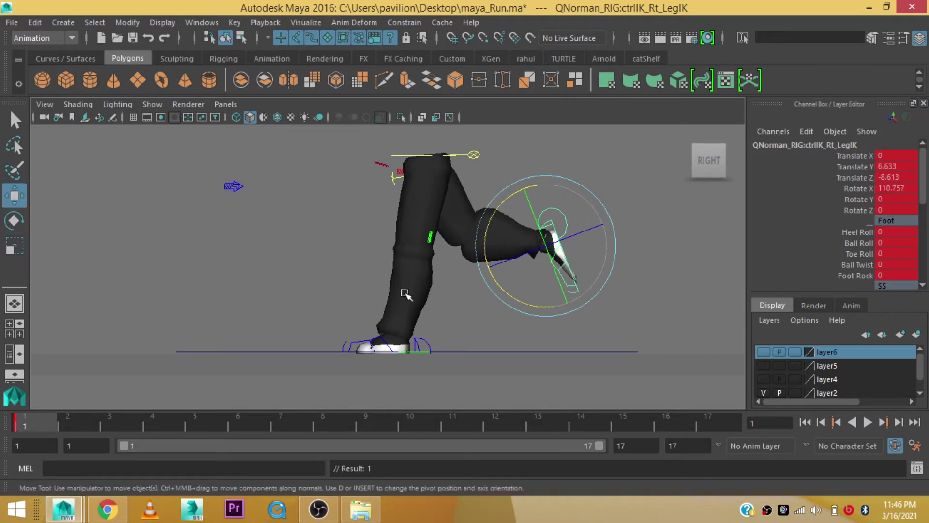
pyautogui.keyDown('alt'); pyautogui.moveTo(404, 298); pyautogui.dragTo(421, 306, button='middle'); pyautogui.keyUp('alt')
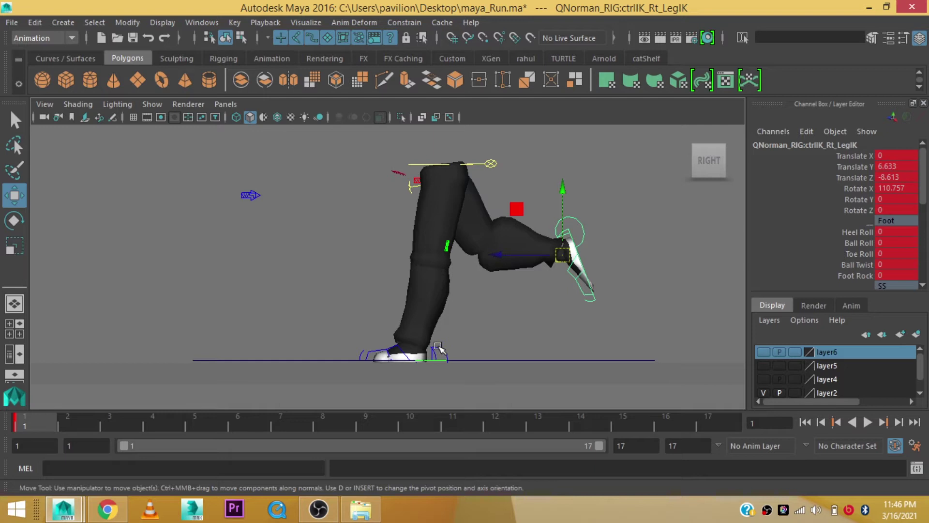
# - Roll the left foot onto its heel at Heel Roll -0.9, nudge it forward, and key it
pyautogui.click(438, 349)
pyautogui.click(825, 233)
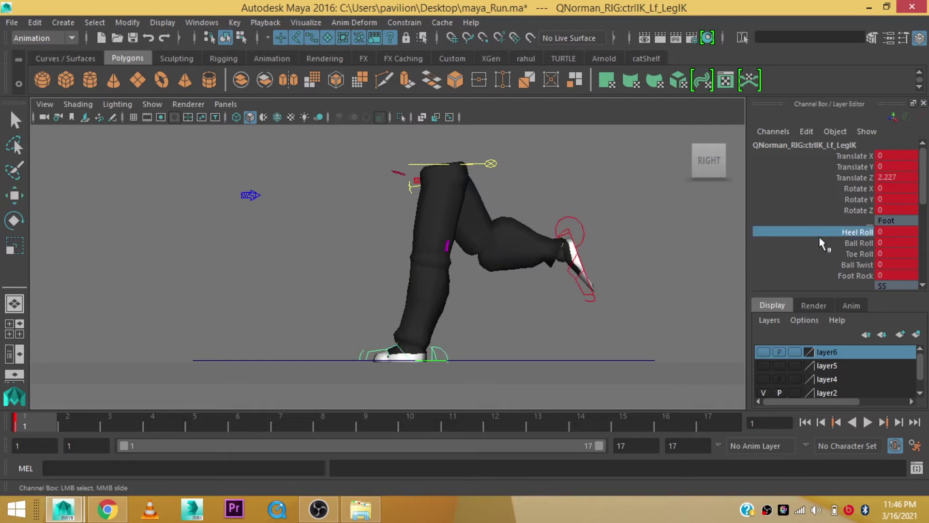
pyautogui.moveTo(492, 285); pyautogui.dragTo(482, 285, button='middle')
pyautogui.press('s')
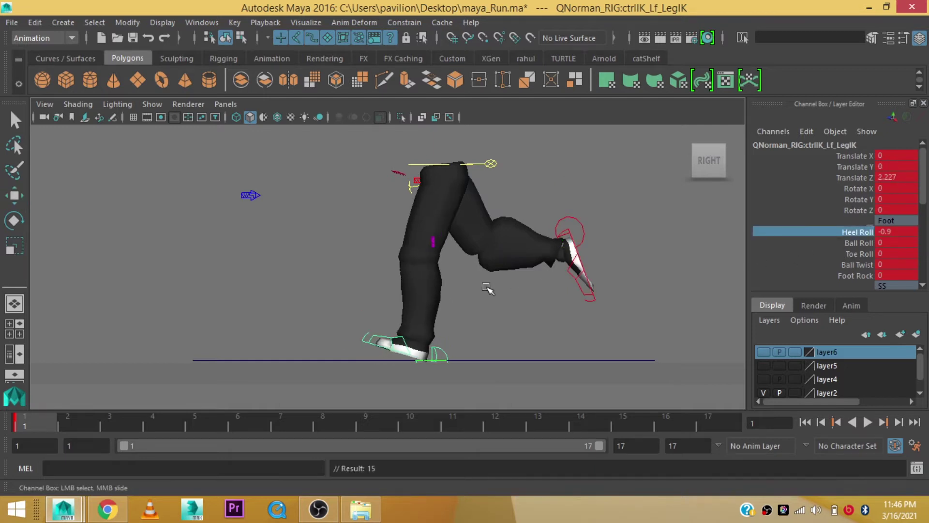
pyautogui.press('w')
pyautogui.moveTo(347, 346); pyautogui.dragTo(334, 350)
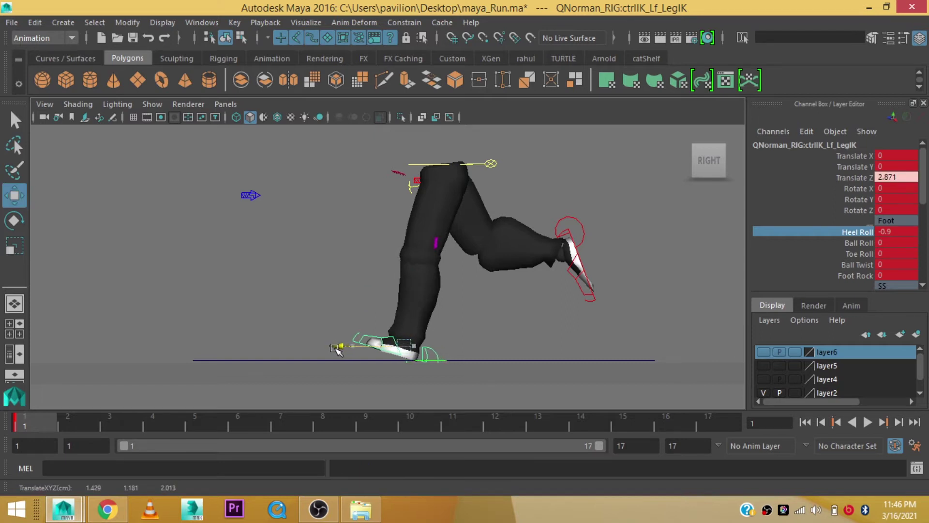
pyautogui.press('s')
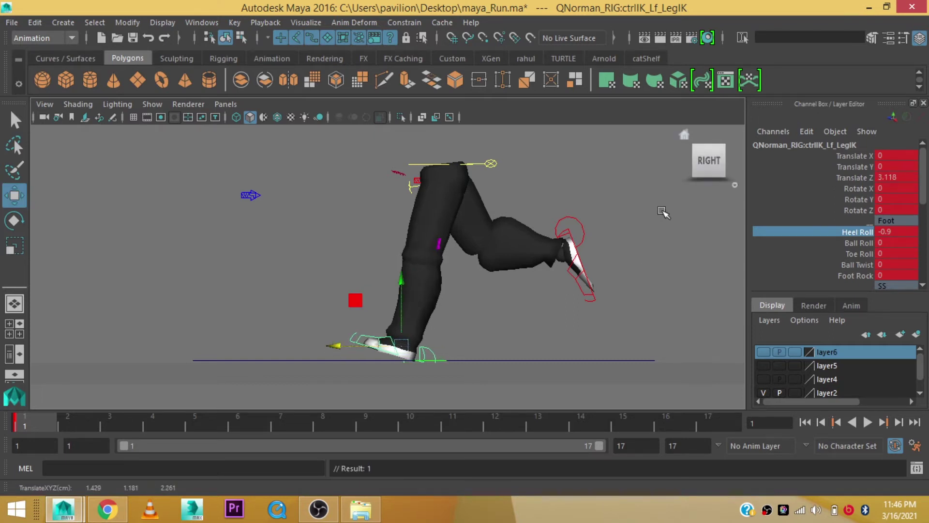
pyautogui.click(563, 227)
# - Key the root pose, set the animation end frame to 19, and preview playback
pyautogui.click(428, 169)
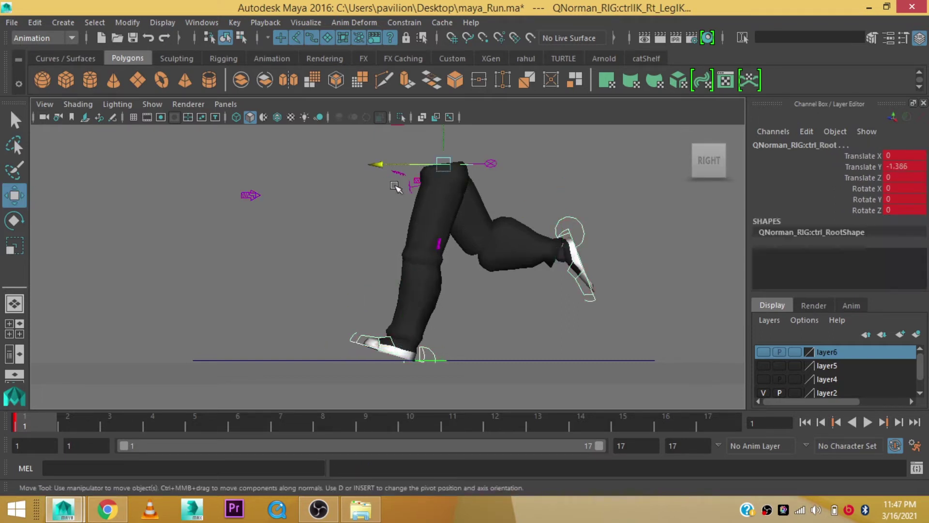
pyautogui.press('s')
pyautogui.doubleClick(621, 445)
pyautogui.write('19')
pyautogui.press('Return')
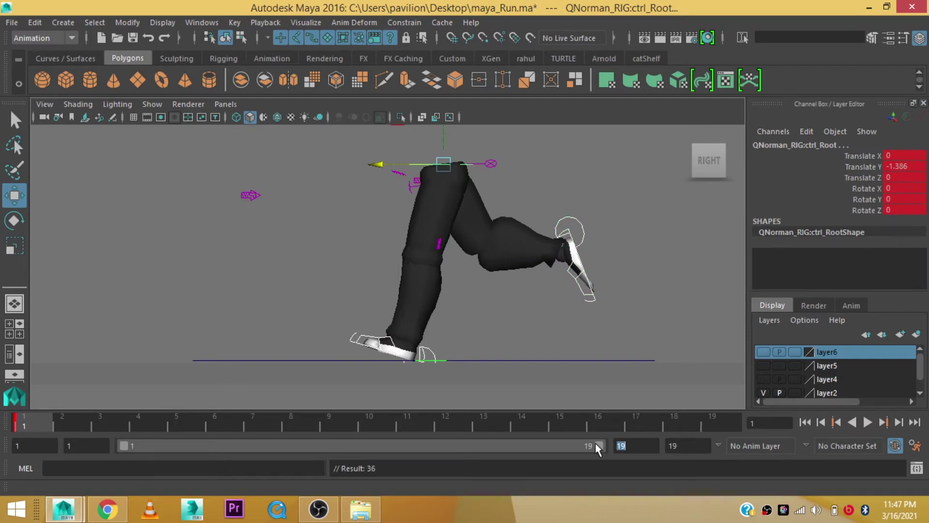
pyautogui.hotkey('alt', 'v')
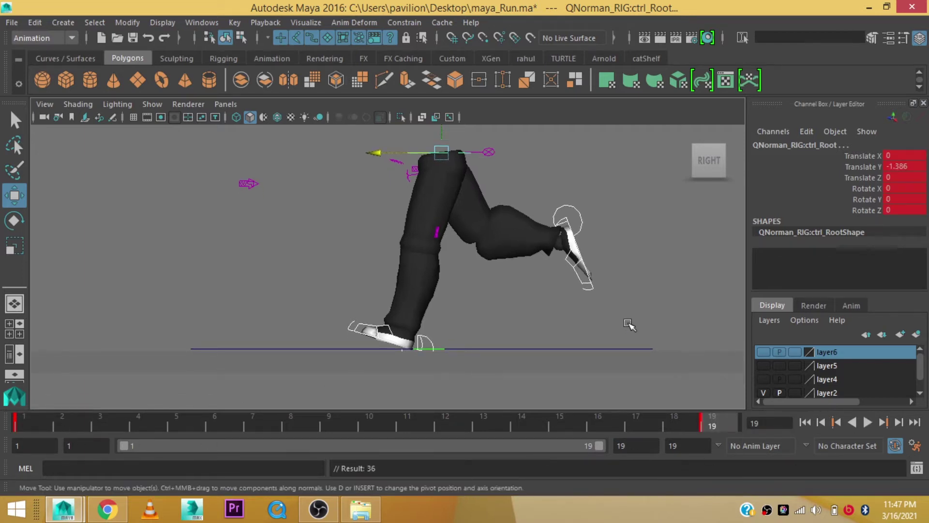
pyautogui.scroll(-2, 622, 324)
pyautogui.click(46, 418)
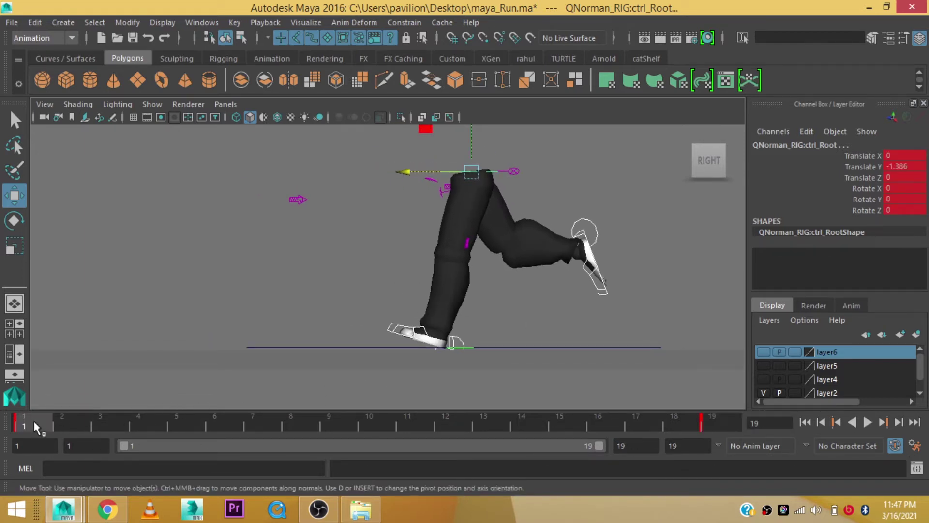
# - Select the root control and copy its frame-1 keys
pyautogui.click(379, 234)
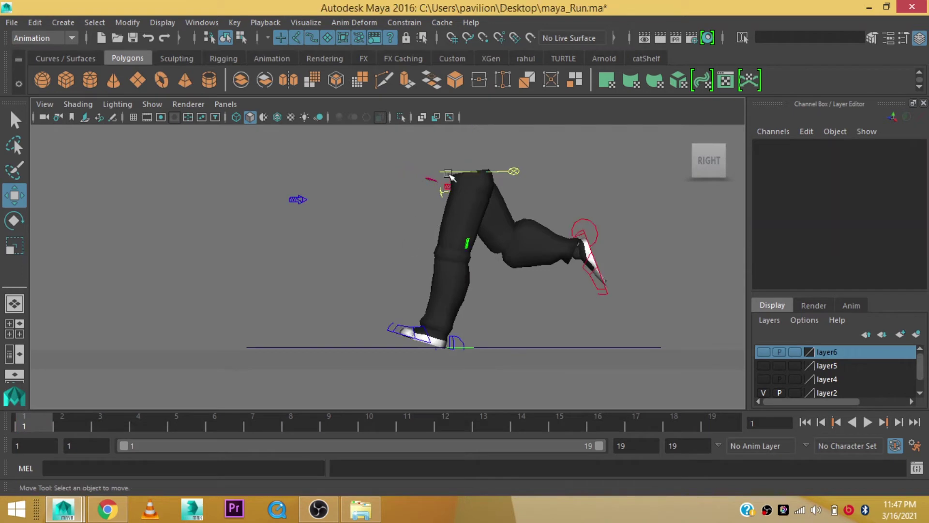
pyautogui.click(448, 174)
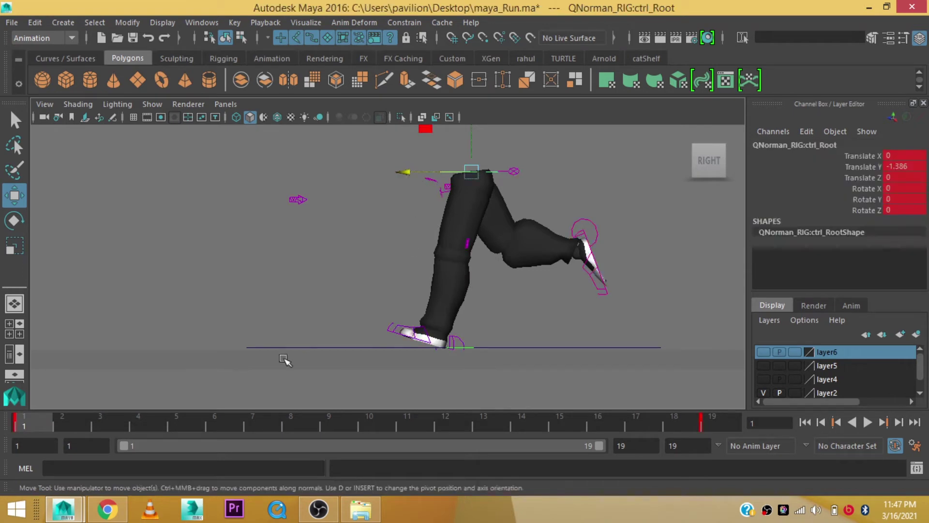
pyautogui.rightClick(36, 426)
pyautogui.click(90, 242)
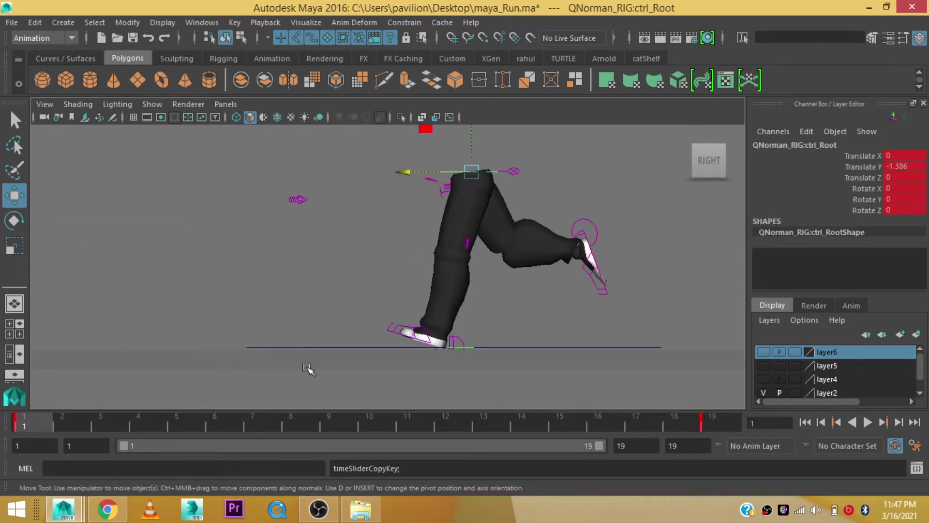
pyautogui.click(381, 426)
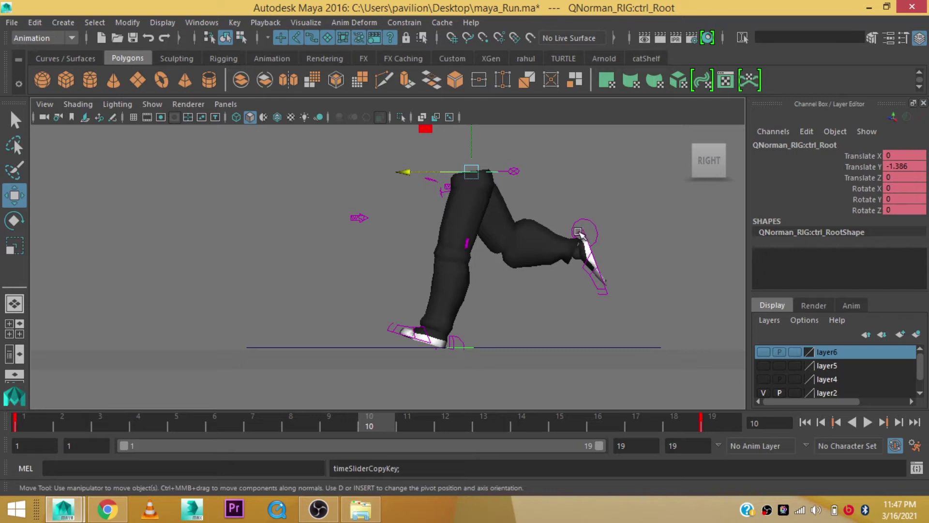
pyautogui.click(30, 424)
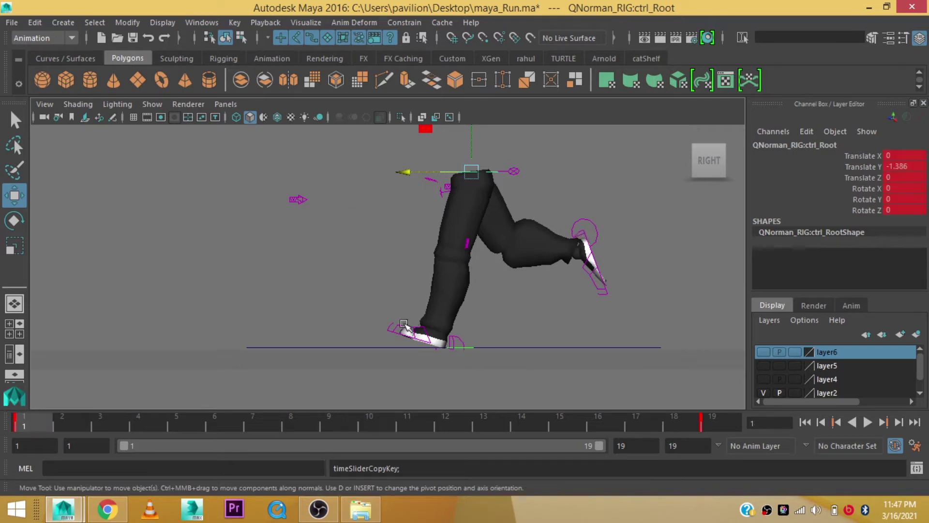
# - Copy the left foot's frame-1 keys and paste them onto the right foot at frame 10
pyautogui.click(404, 325)
pyautogui.rightClick(31, 423)
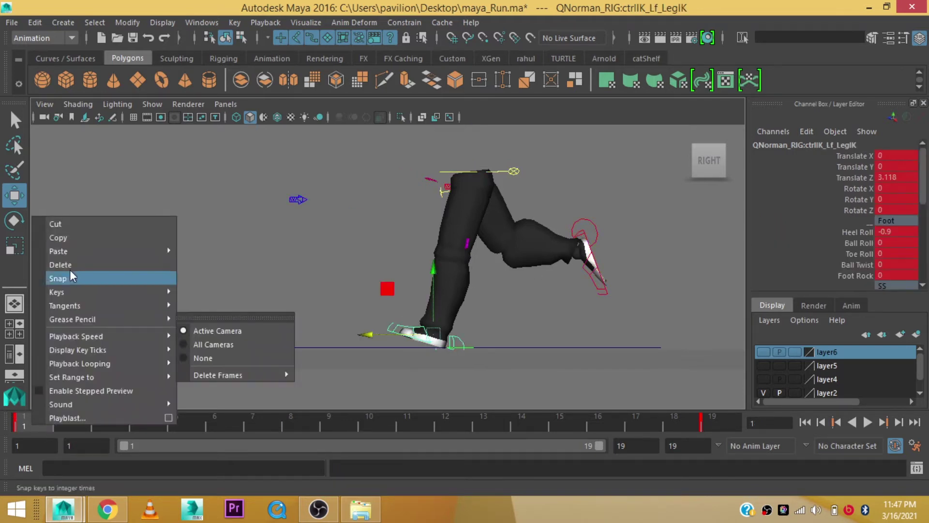
pyautogui.click(74, 235)
pyautogui.click(373, 425)
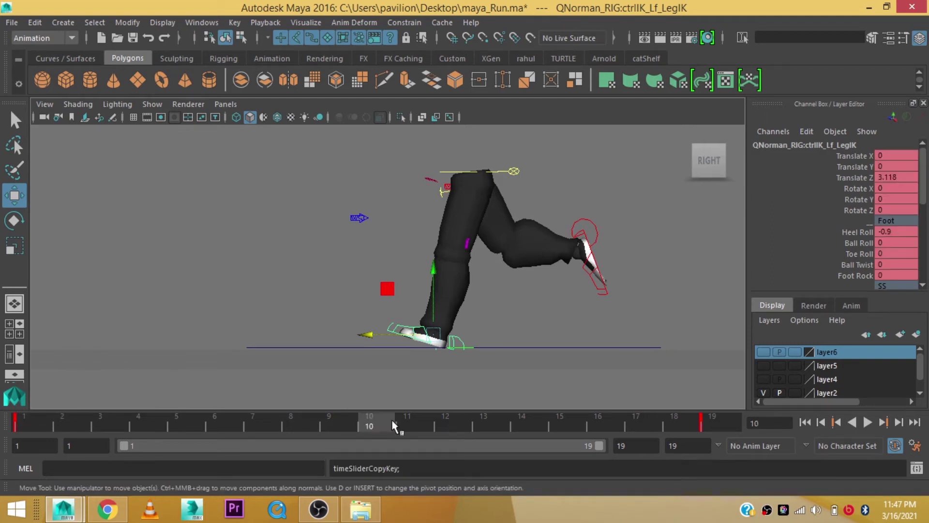
pyautogui.click(586, 223)
pyautogui.rightClick(398, 422)
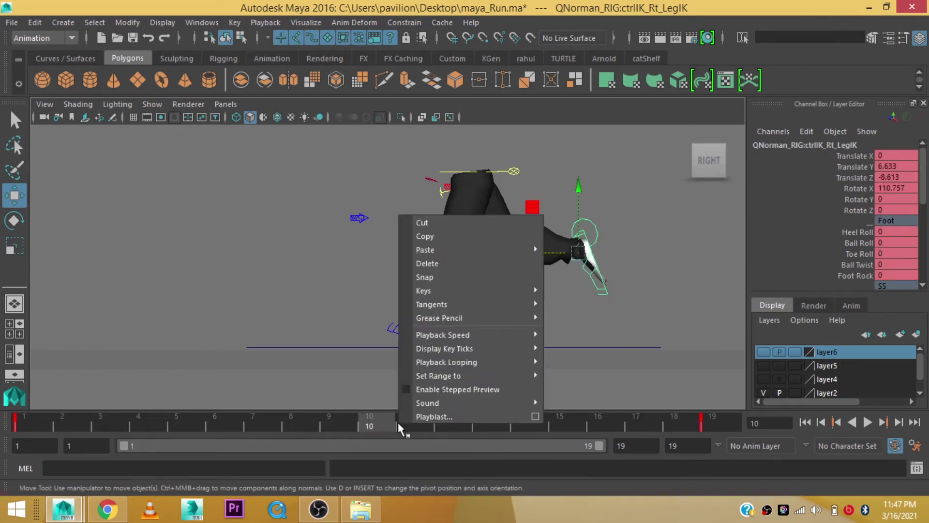
pyautogui.click(564, 263)
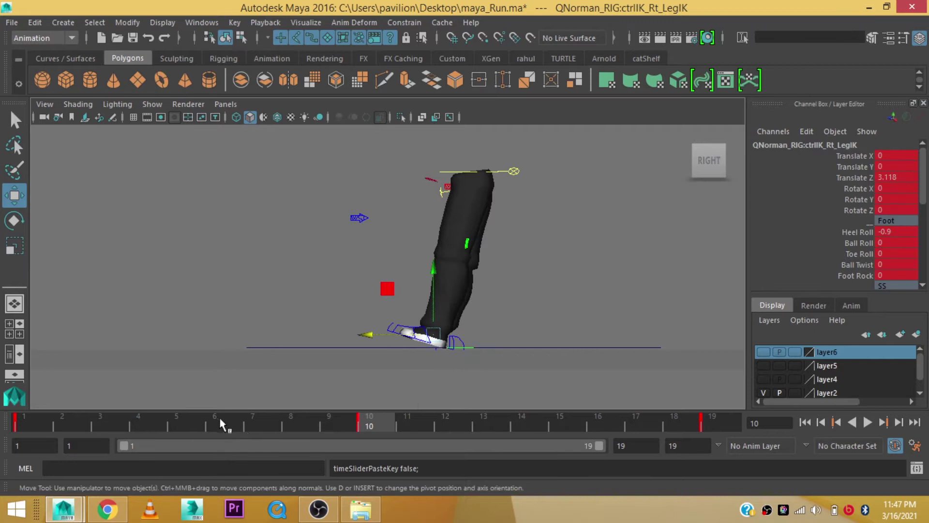
# - Copy the right foot's frame-1 keys, paste them onto the left foot at frame 10, and play back
pyautogui.moveTo(218, 416); pyautogui.dragTo(30, 415)
pyautogui.rightClick(30, 415)
pyautogui.click(65, 230)
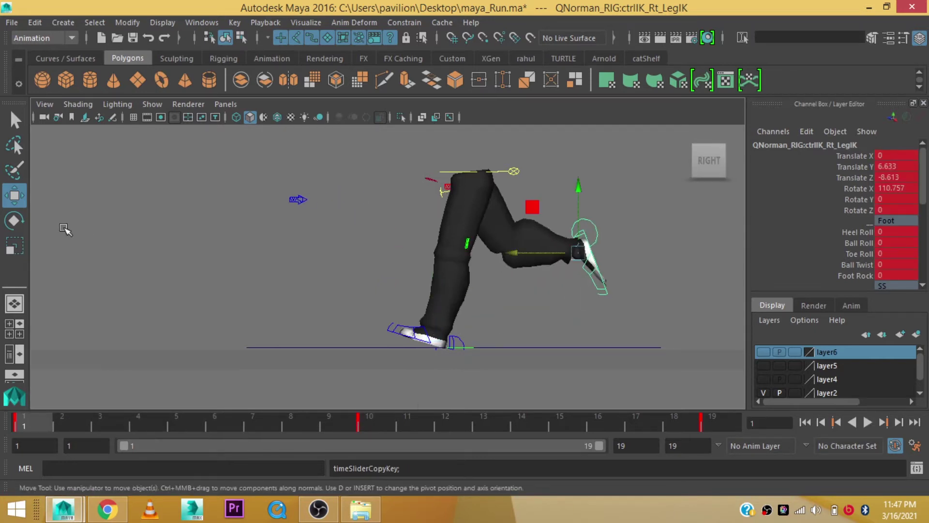
pyautogui.click(462, 340)
pyautogui.click(355, 418)
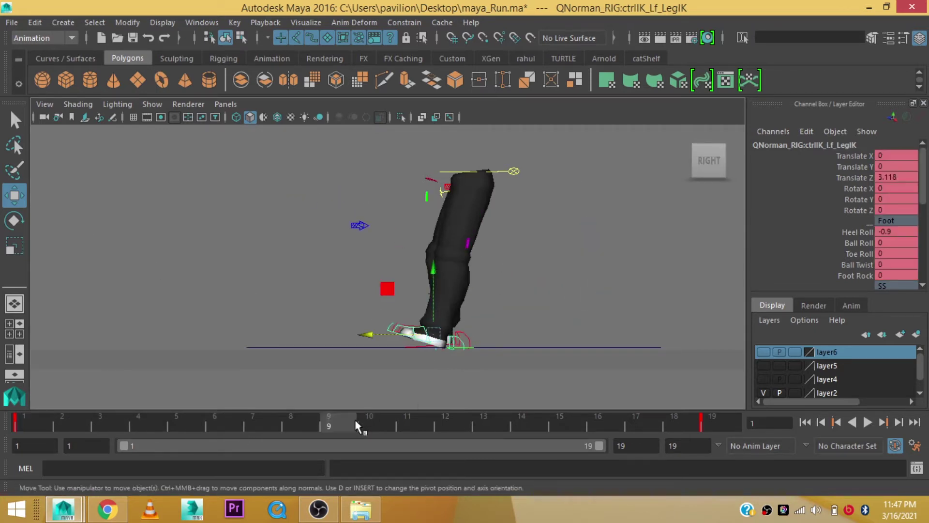
pyautogui.rightClick(375, 420)
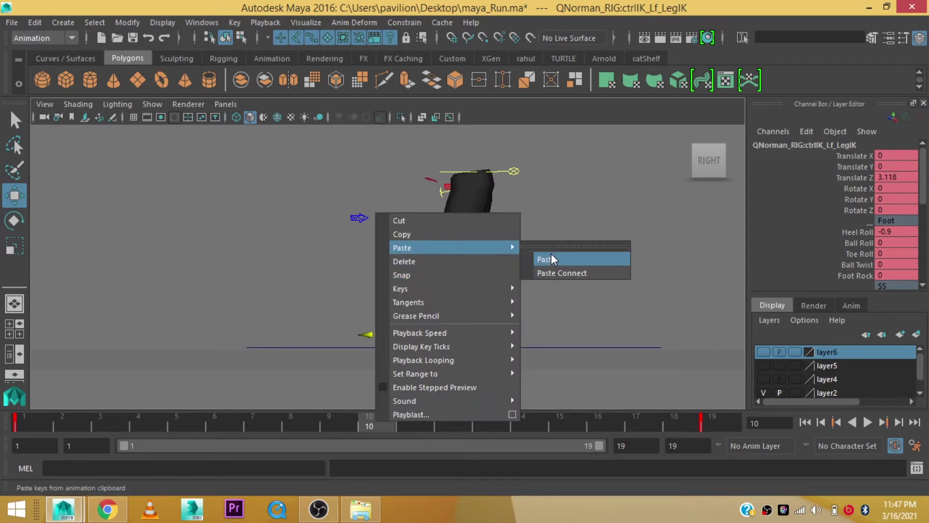
pyautogui.click(550, 253)
pyautogui.hotkey('alt', 'v')
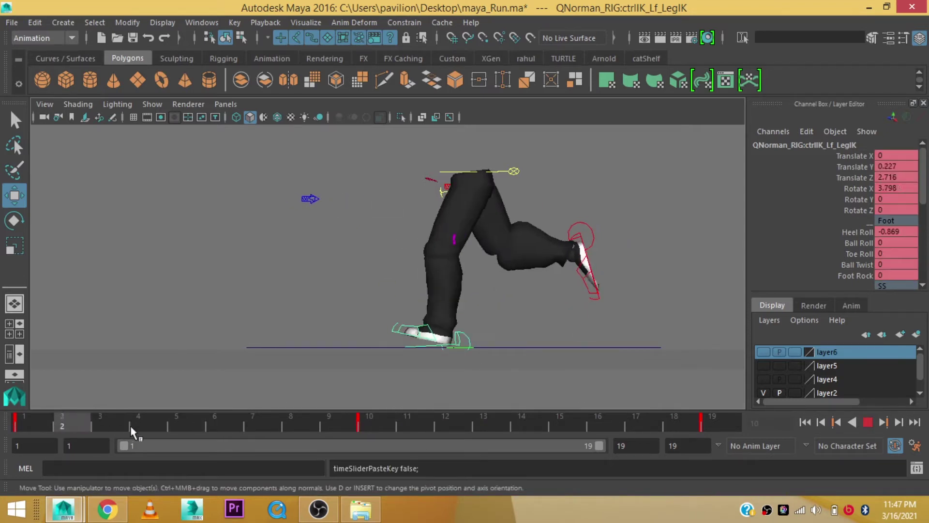
pyautogui.press('Escape')
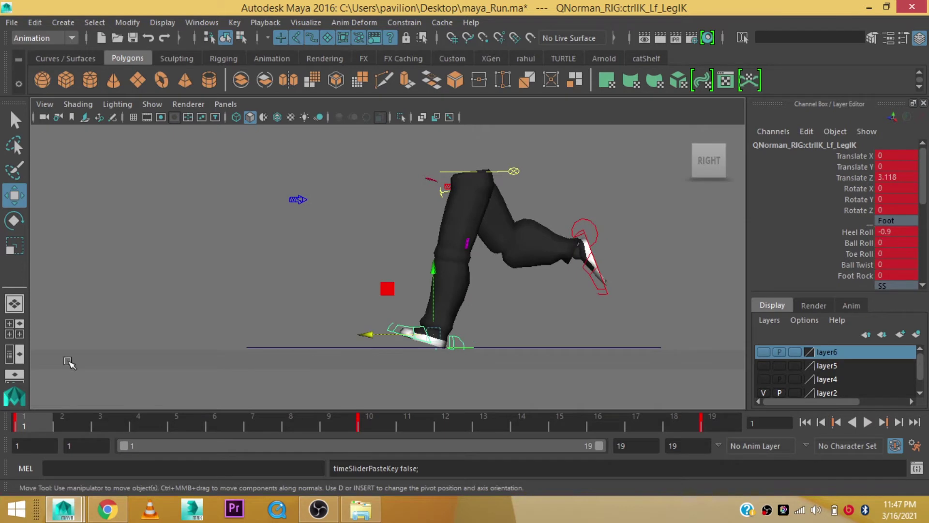
# - At frame 5, zero the left foot's Translate Y, Rotate X and Heel Roll
pyautogui.moveTo(534, 286)
pyautogui.keyDown('alt'); pyautogui.mouseDown(button='middle')
pyautogui.moveTo(479, 297)
pyautogui.moveTo(488, 297)
pyautogui.mouseUp(button='middle'); pyautogui.keyUp('alt')
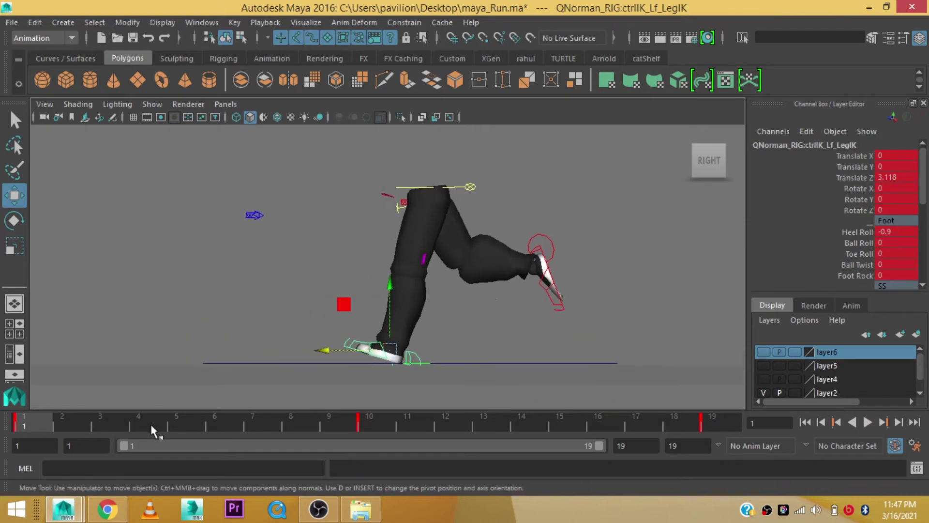
pyautogui.click(184, 416)
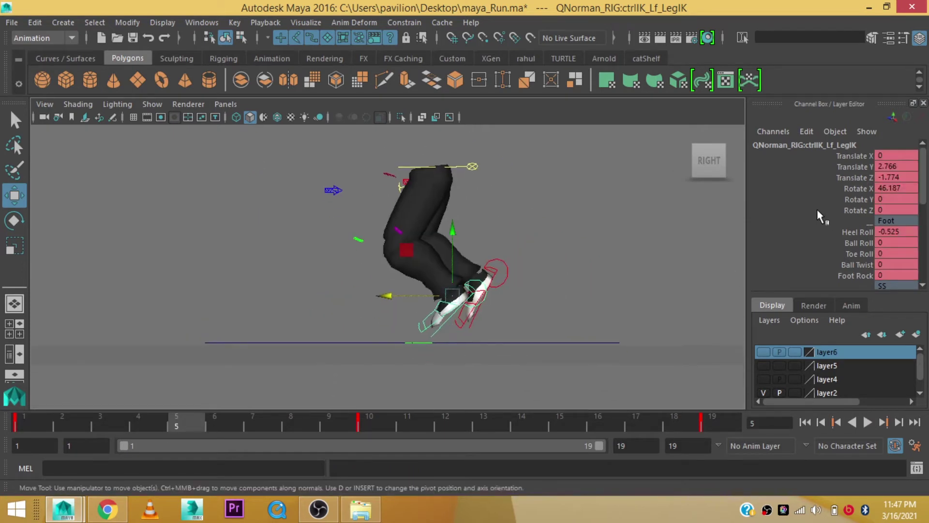
pyautogui.doubleClick(896, 167)
pyautogui.write('0')
pyautogui.press('Return')
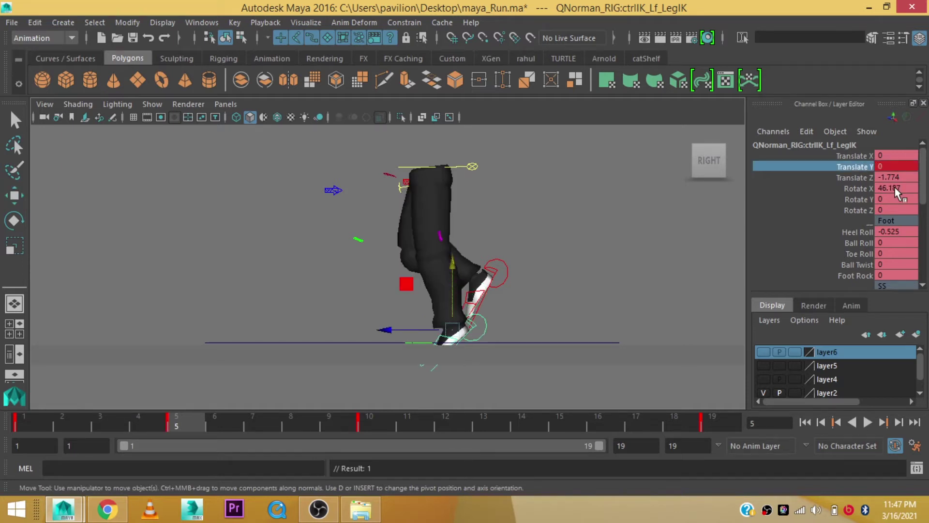
pyautogui.doubleClick(895, 187)
pyautogui.write('0')
pyautogui.press('Return')
pyautogui.press('e')
pyautogui.doubleClick(887, 231)
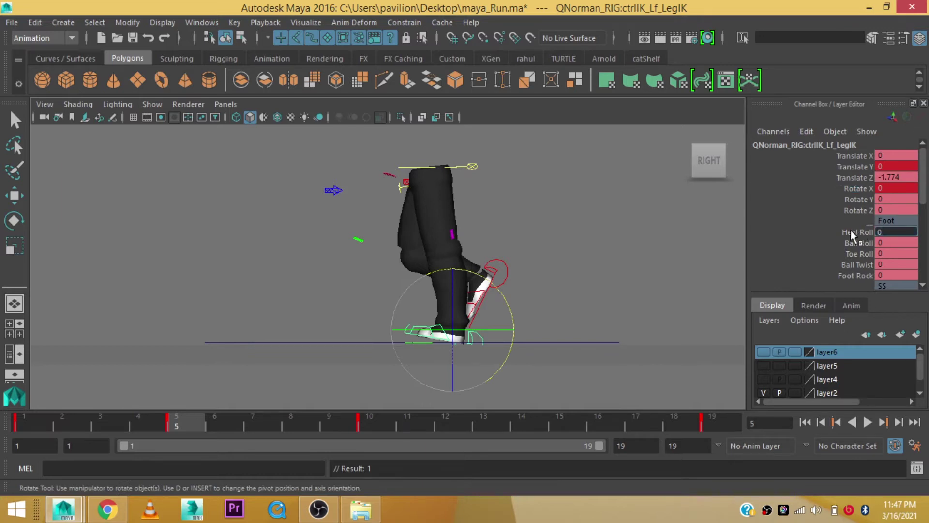
pyautogui.press('Return')
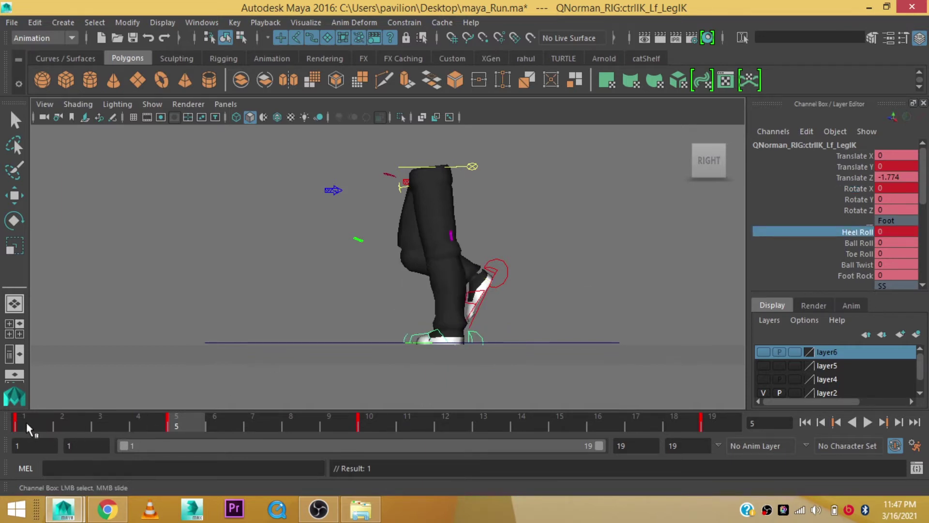
pyautogui.moveTo(27, 422); pyautogui.dragTo(183, 425)
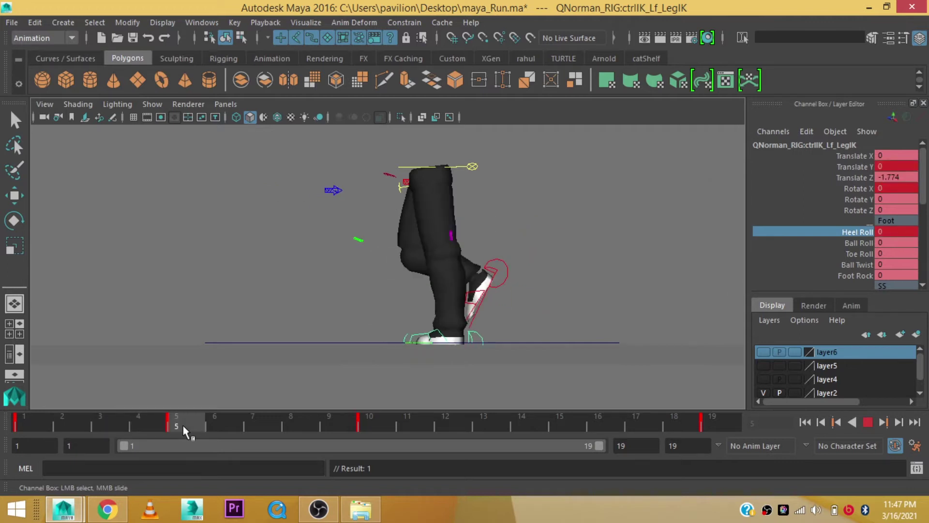
# - Swing the right foot forward and tilt it into a lifted pose
pyautogui.click(505, 270)
pyautogui.press('w')
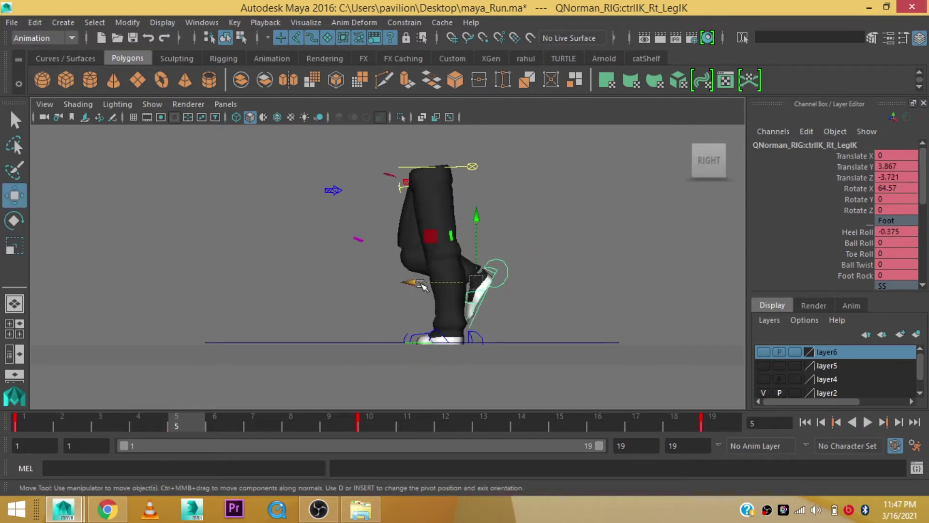
pyautogui.moveTo(411, 283); pyautogui.dragTo(332, 291)
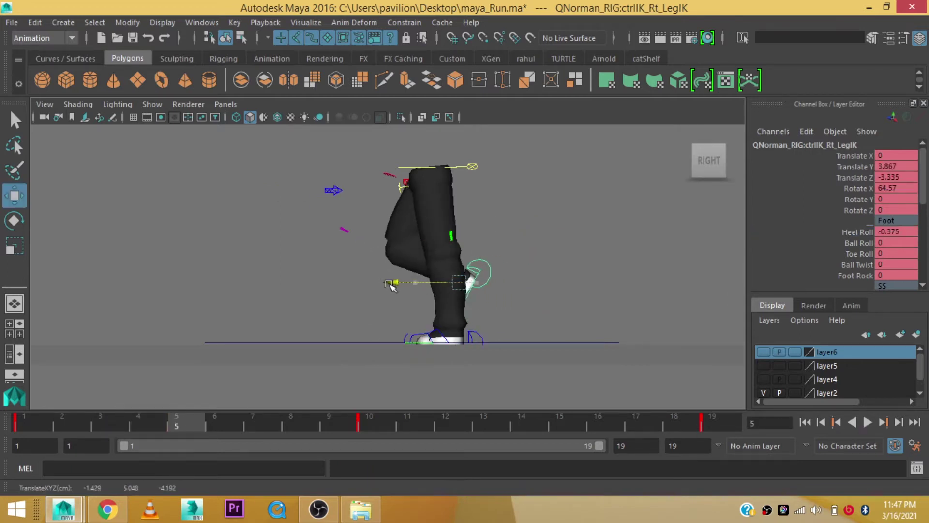
pyautogui.press('e')
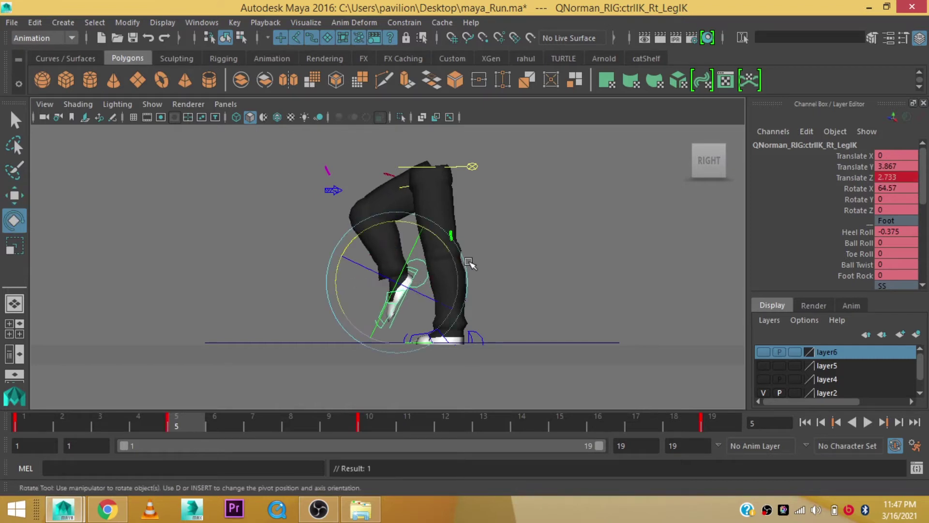
pyautogui.moveTo(449, 251); pyautogui.dragTo(460, 280)
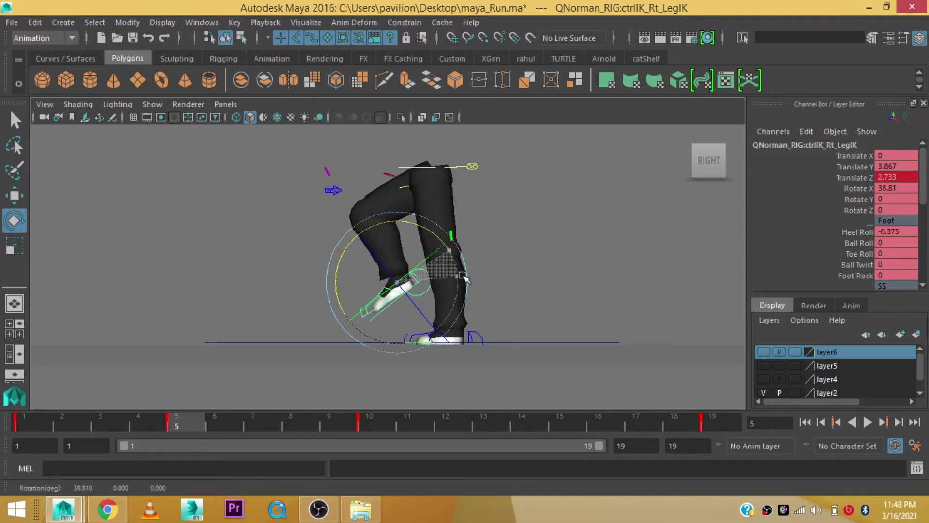
# - Push the left foot back to Translate Z -3.153 with Ball Roll 0.9 bending the toes
pyautogui.click(475, 336)
pyautogui.press('w')
pyautogui.click(478, 334)
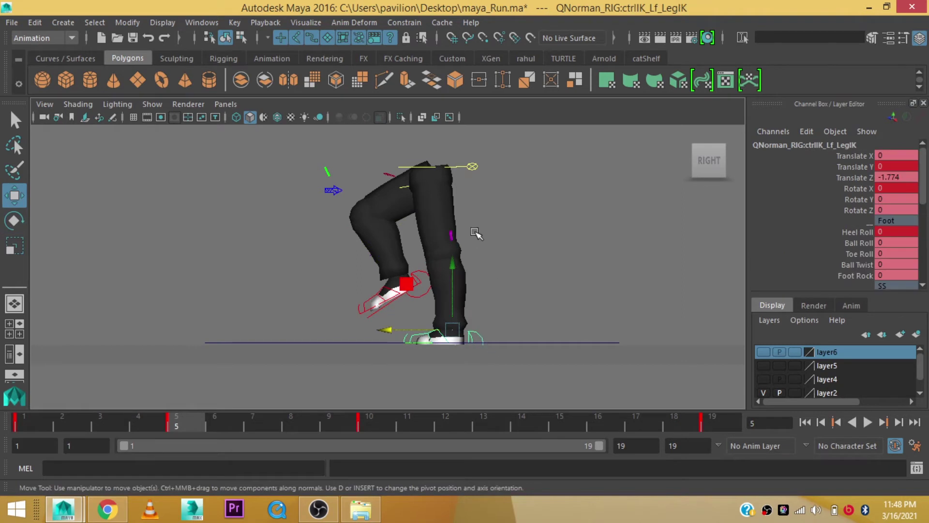
pyautogui.moveTo(386, 331); pyautogui.dragTo(512, 310)
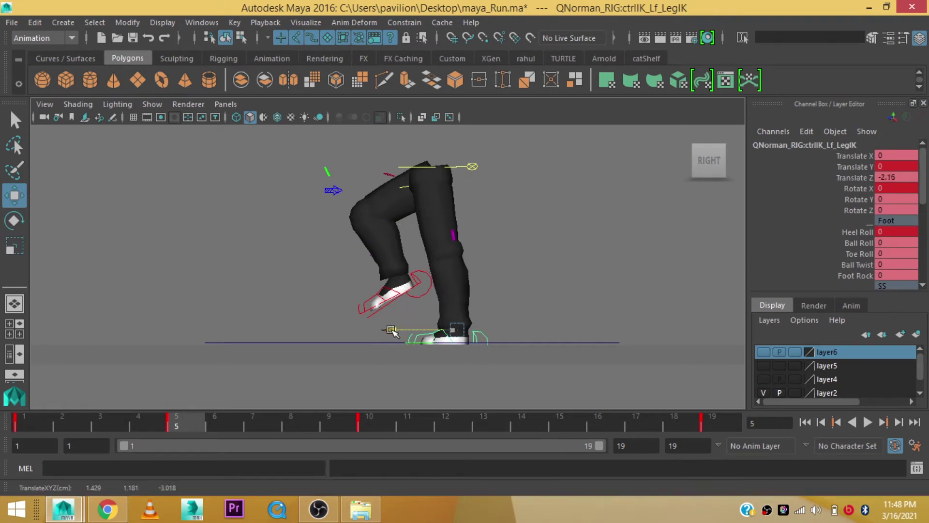
pyautogui.click(839, 233)
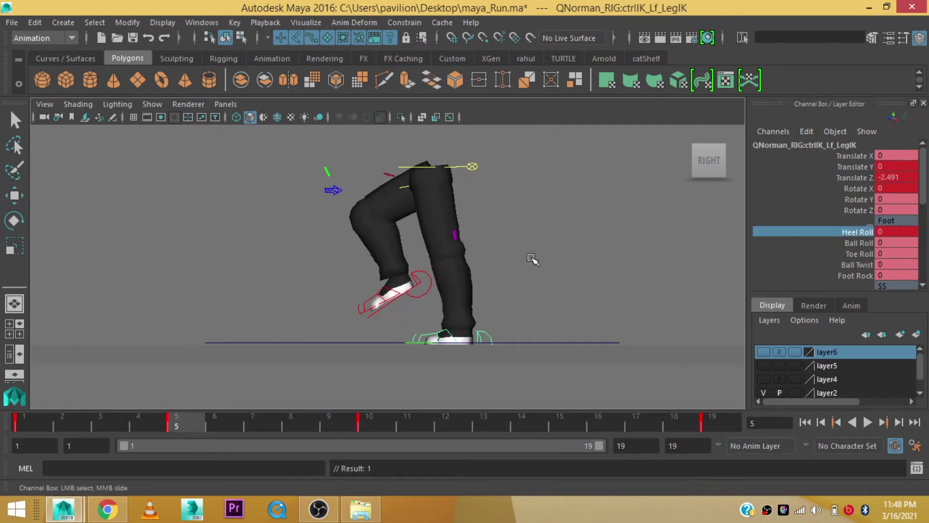
pyautogui.click(857, 243)
pyautogui.moveTo(627, 266); pyautogui.dragTo(621, 266, button='middle')
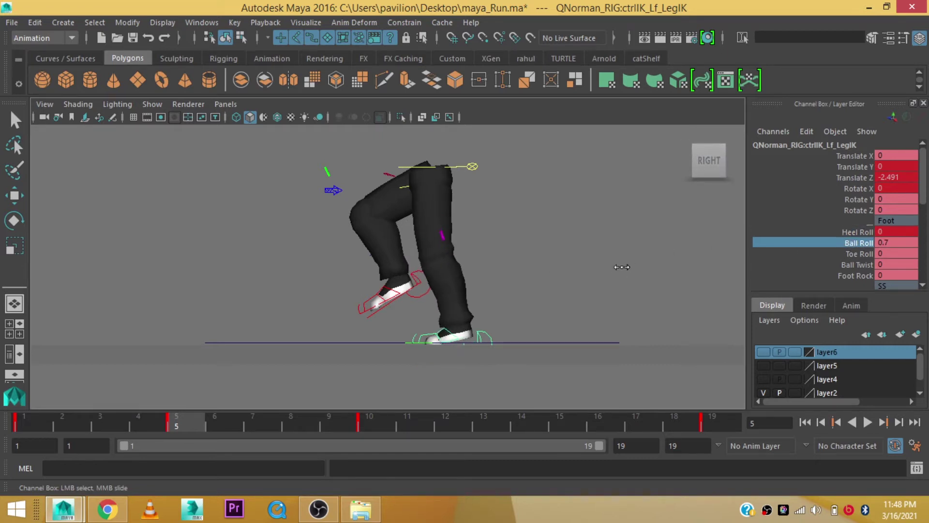
pyautogui.hotkey('ctrl', 'z')
pyautogui.press('w')
pyautogui.keyDown('alt'); pyautogui.moveTo(525, 274); pyautogui.dragTo(531, 271, button='middle'); pyautogui.keyUp('alt')
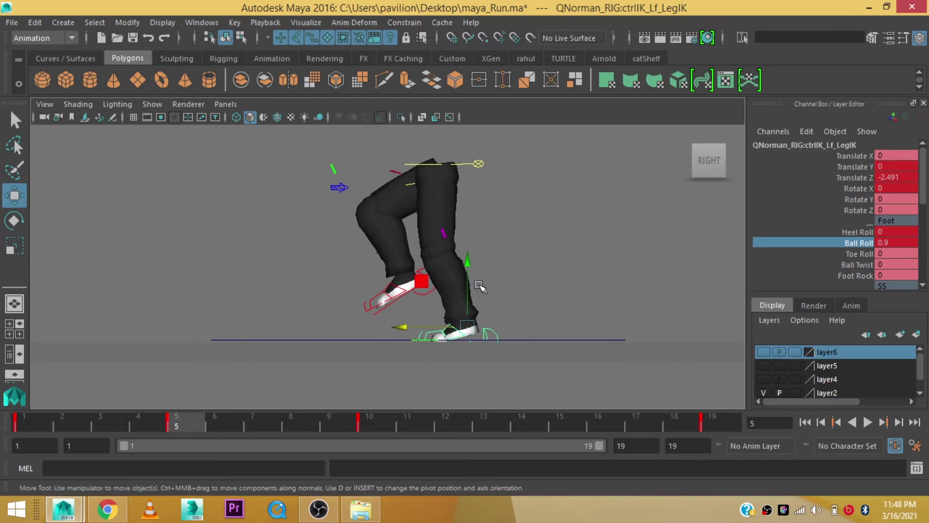
pyautogui.moveTo(399, 330); pyautogui.dragTo(263, 449)
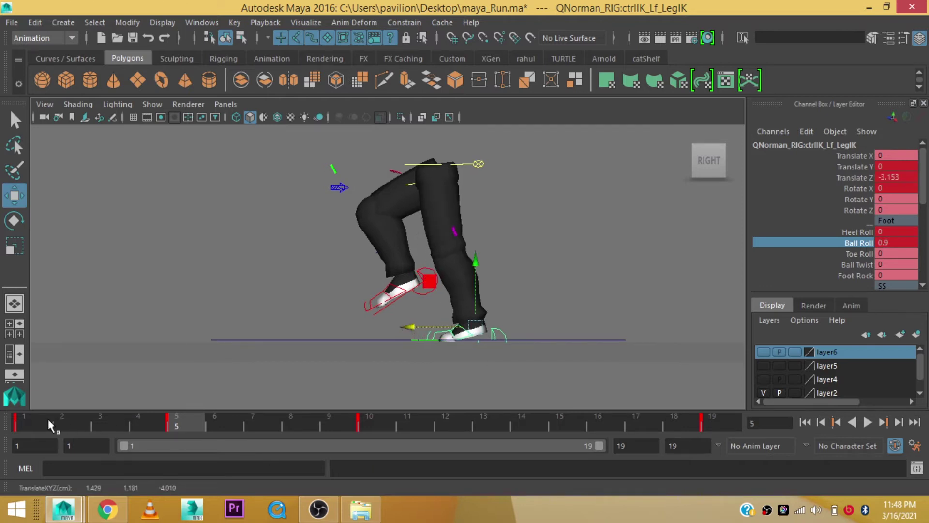
pyautogui.click(24, 422)
pyautogui.moveTo(36, 422); pyautogui.dragTo(188, 428)
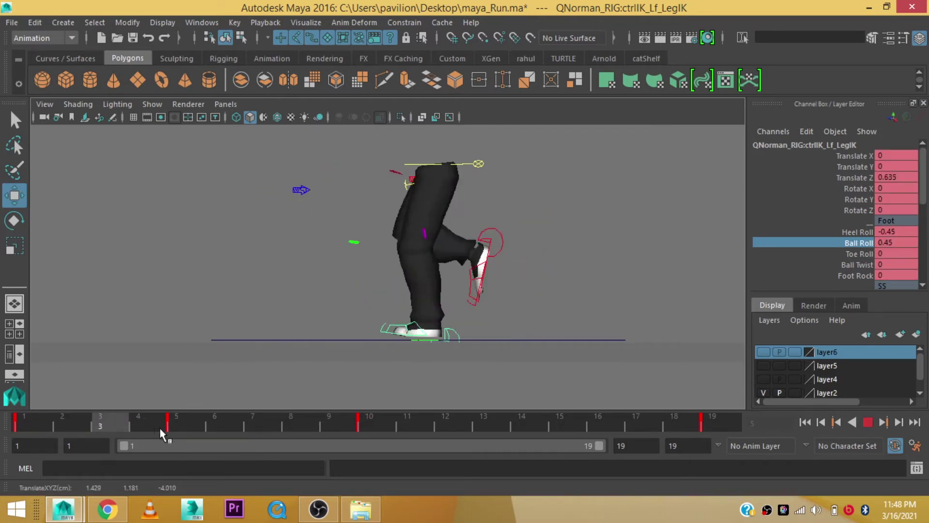
# - Copy the left foot's frame-5 keys, then set the right foot's Heel Roll to 0 and nudge it forward
pyautogui.rightClick(188, 429)
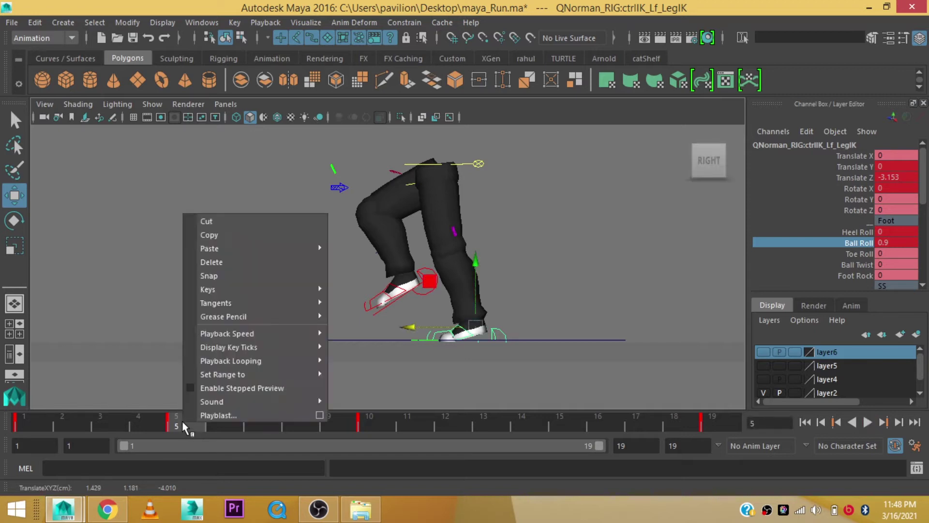
pyautogui.click(221, 235)
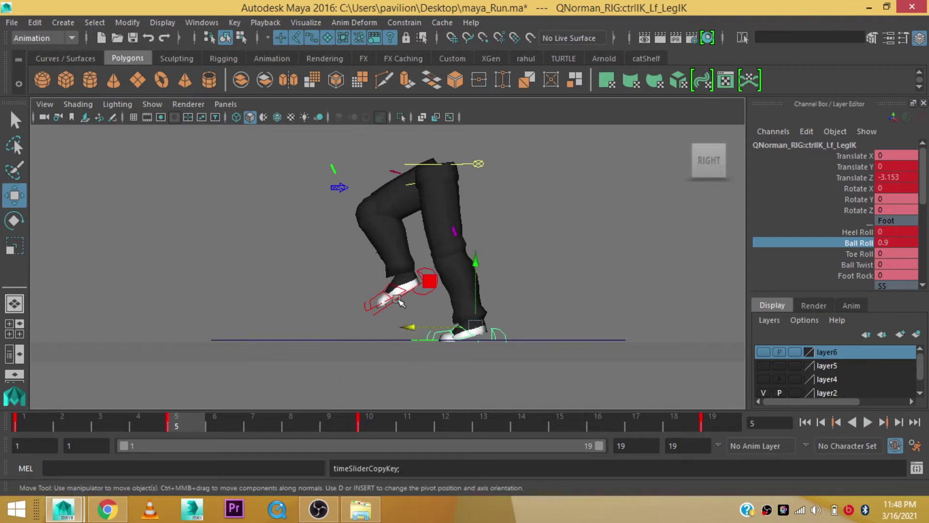
pyautogui.click(413, 274)
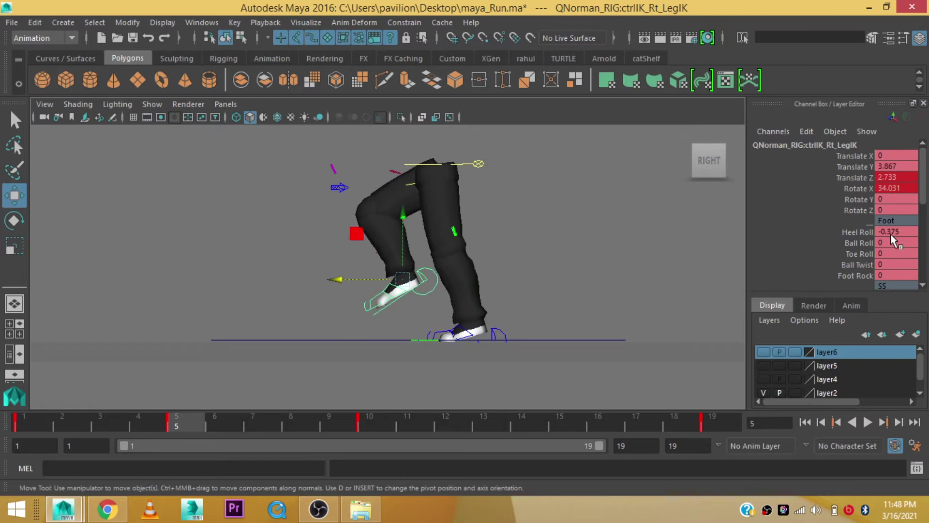
pyautogui.write('0')
pyautogui.press('Return')
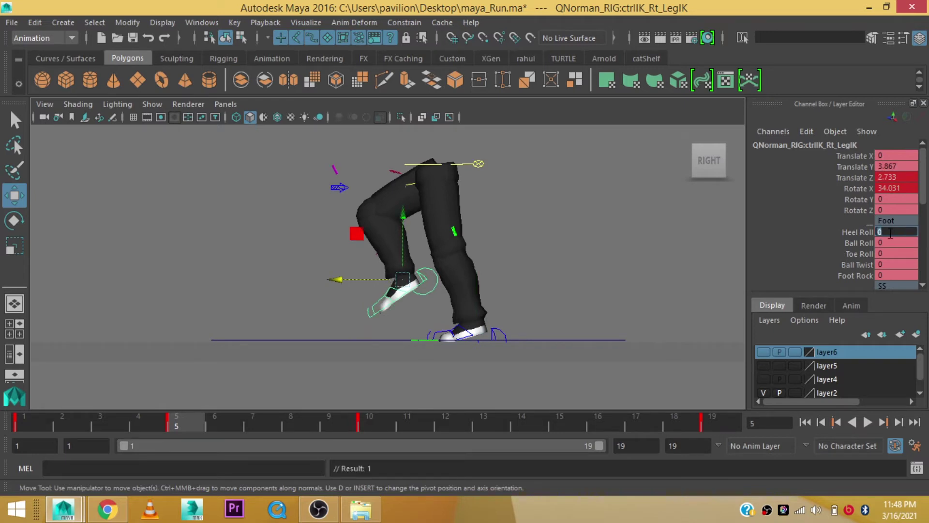
pyautogui.click(851, 235)
pyautogui.keyDown('alt'); pyautogui.moveTo(420, 312); pyautogui.dragTo(425, 307, button='middle'); pyautogui.keyUp('alt')
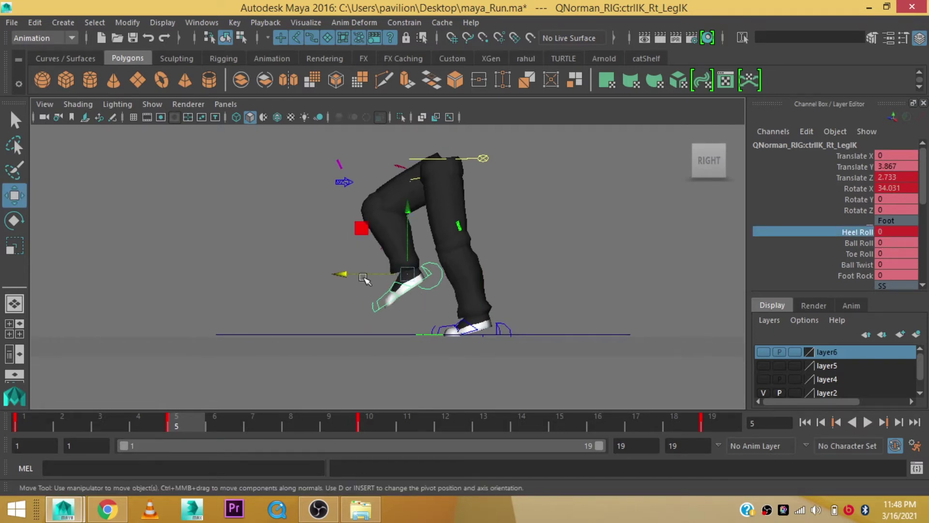
pyautogui.moveTo(341, 277); pyautogui.dragTo(331, 277)
# - Copy the right foot's frame-5 keys and paste them onto the left foot at frame 14
pyautogui.rightClick(190, 420)
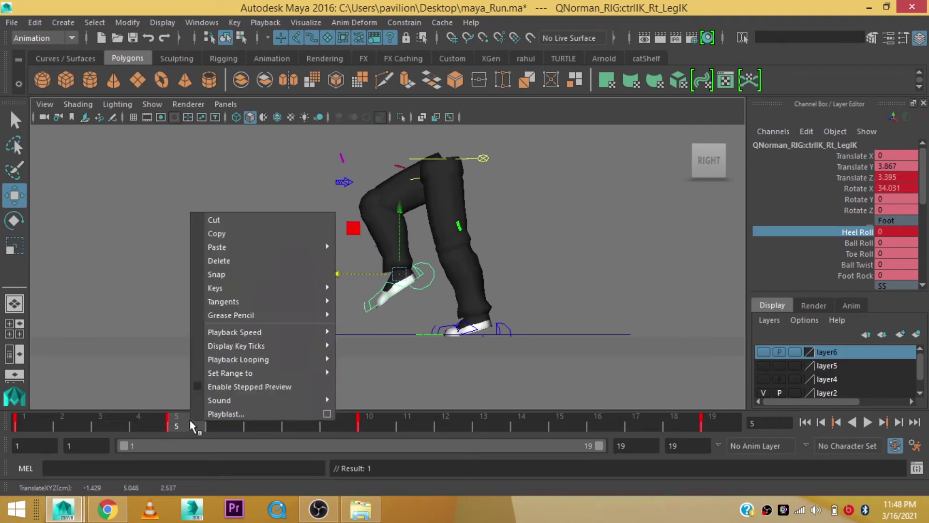
pyautogui.click(242, 234)
pyautogui.hotkey('alt', 'v')
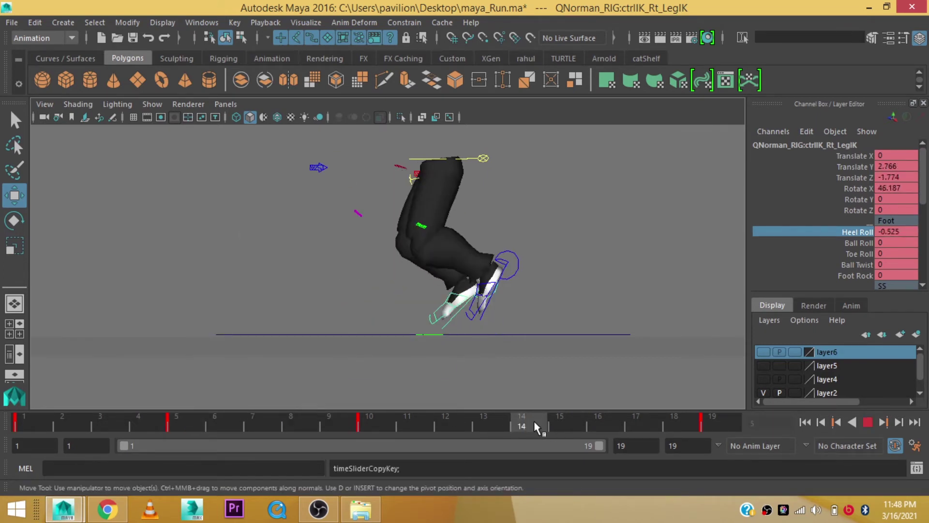
pyautogui.click(533, 420)
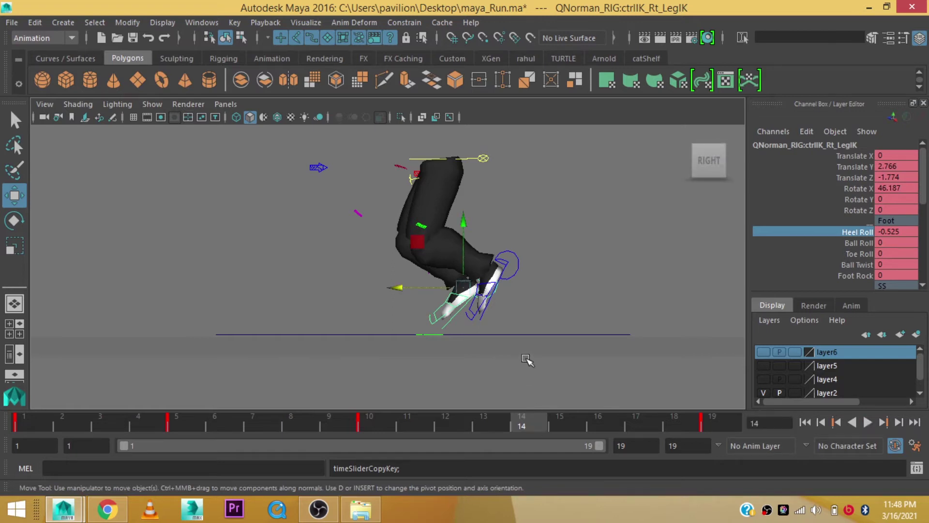
pyautogui.click(520, 268)
pyautogui.rightClick(547, 418)
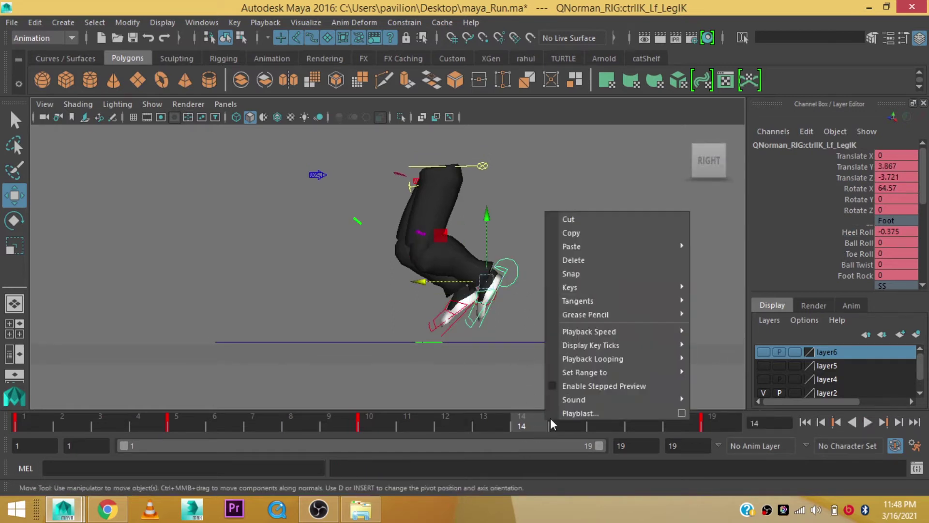
pyautogui.click(741, 256)
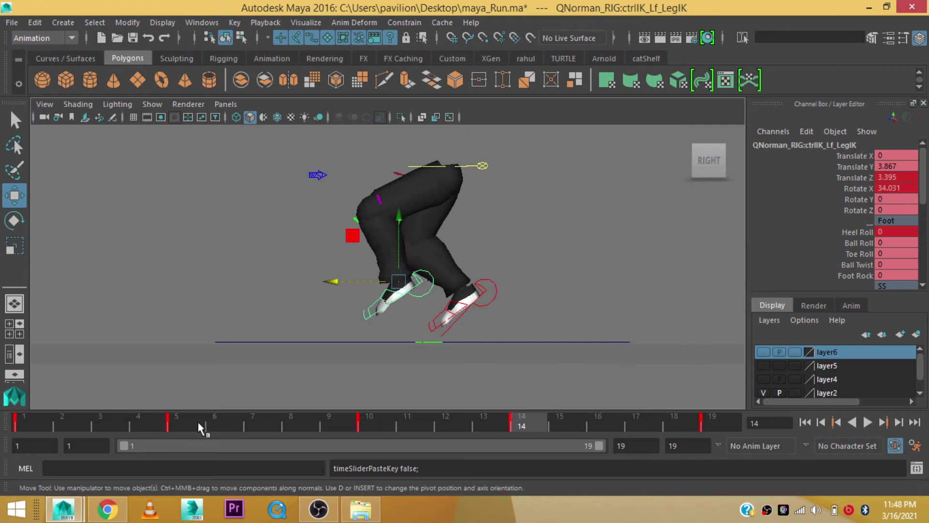
# - Copy the frame-5 keys again, paste them onto the right-leg IK control at frame 14, and play back
pyautogui.click(179, 422)
pyautogui.rightClick(178, 422)
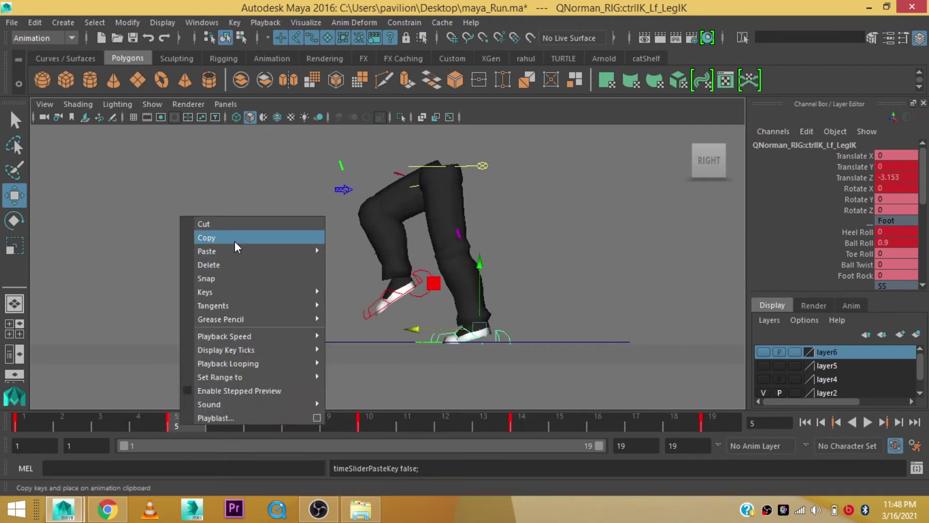
pyautogui.click(235, 241)
pyautogui.click(428, 272)
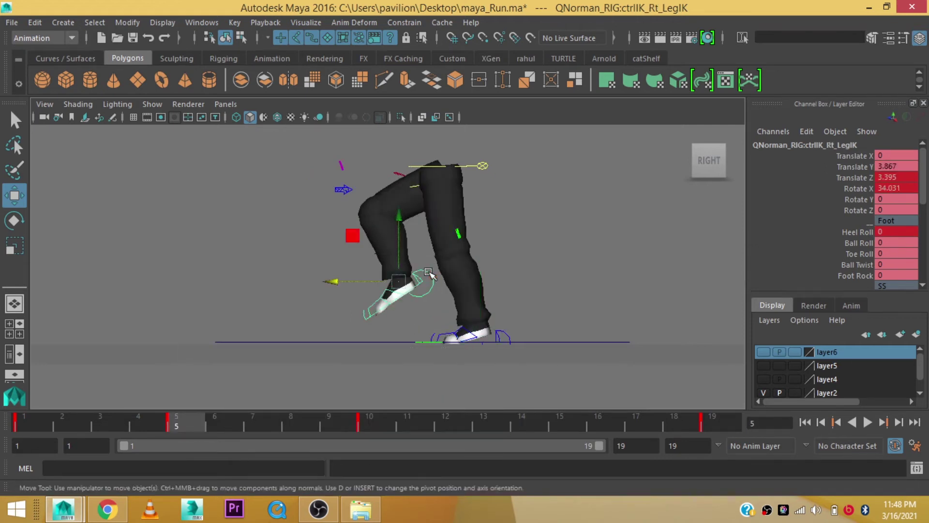
pyautogui.click(521, 414)
pyautogui.rightClick(521, 415)
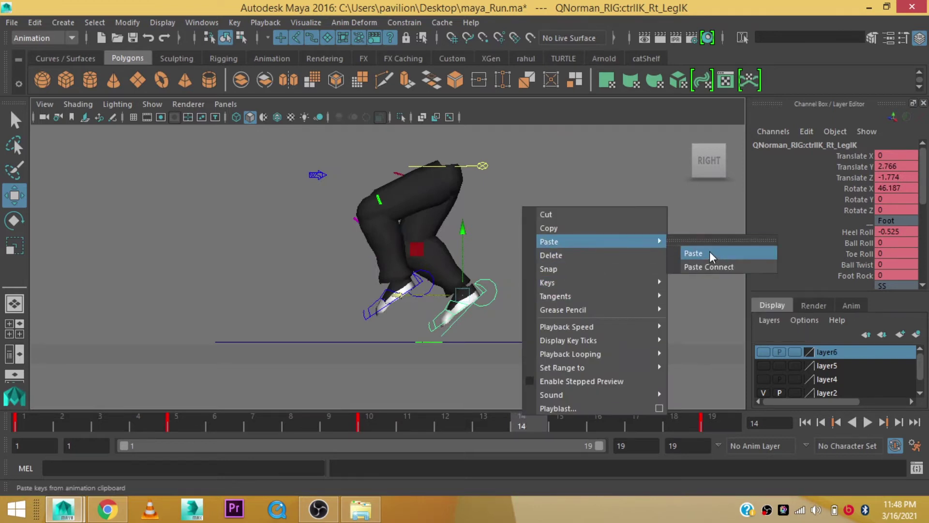
pyautogui.click(710, 254)
pyautogui.hotkey('alt', 'v')
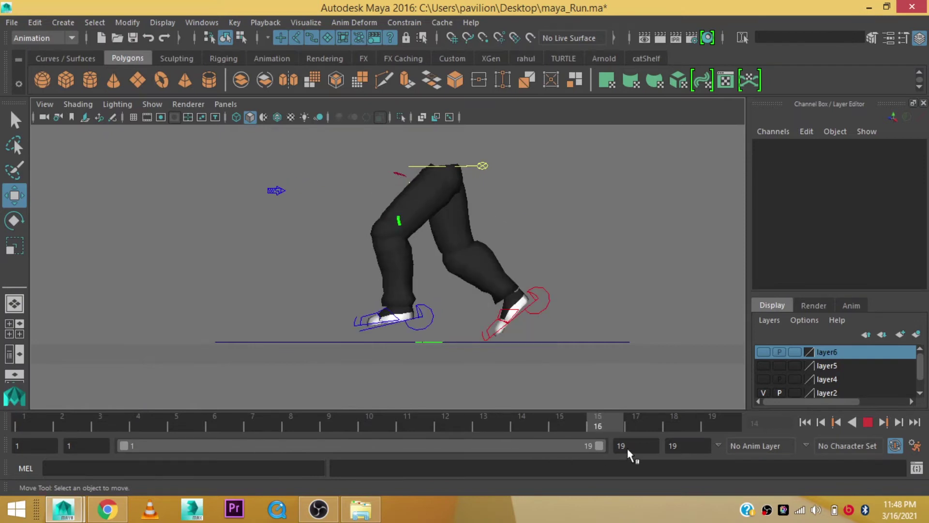
pyautogui.hotkey('alt', 'v')
pyautogui.click(563, 220)
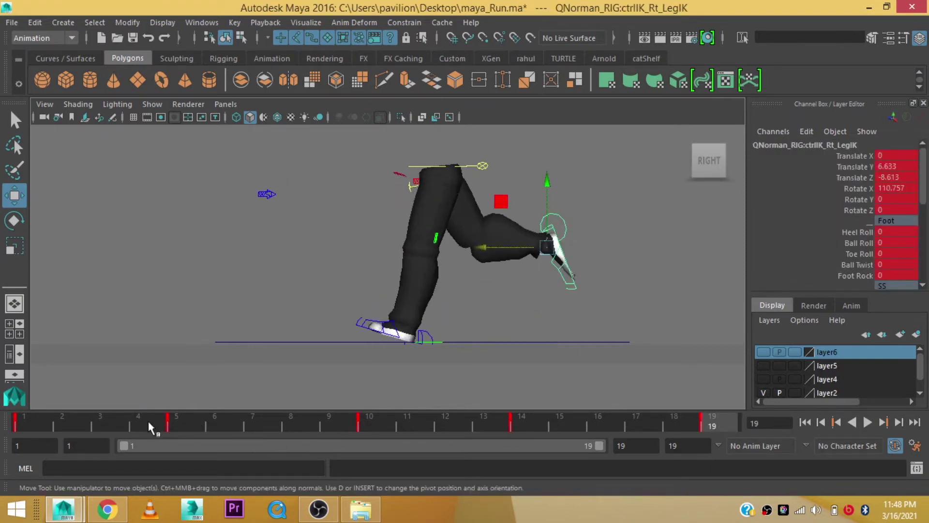
# - At frame 3, key the left foot with Heel Roll and Ball Roll set to 0
pyautogui.moveTo(148, 426); pyautogui.dragTo(21, 428)
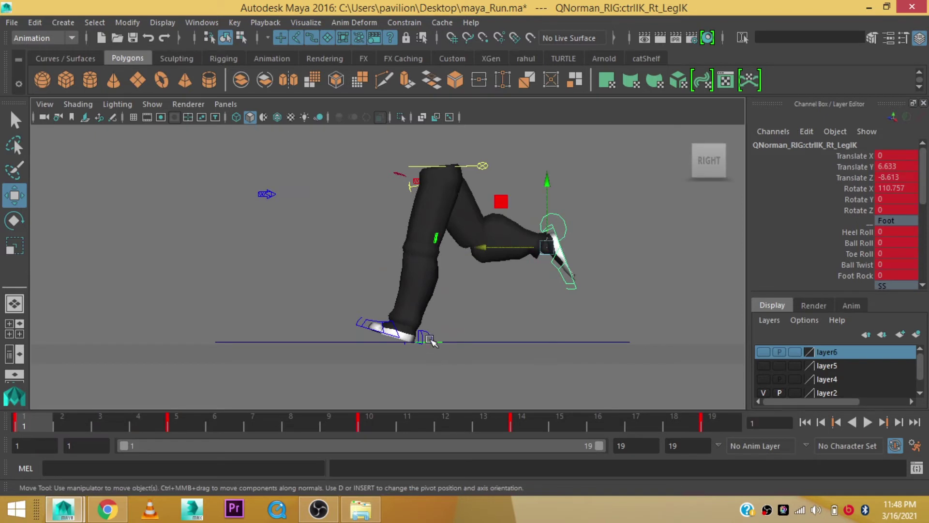
pyautogui.click(429, 337)
pyautogui.click(105, 425)
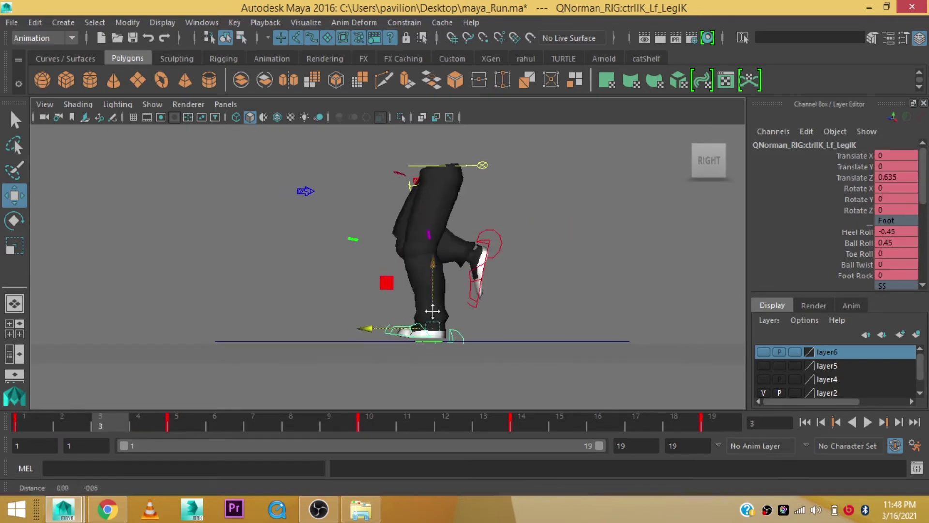
pyautogui.press('s')
pyautogui.moveTo(891, 231); pyautogui.dragTo(889, 243)
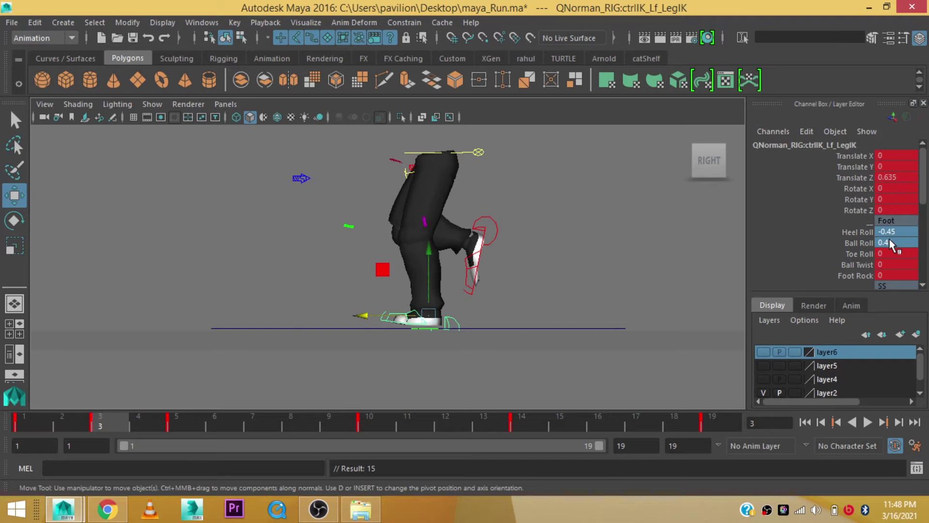
pyautogui.write('0')
pyautogui.click(852, 242)
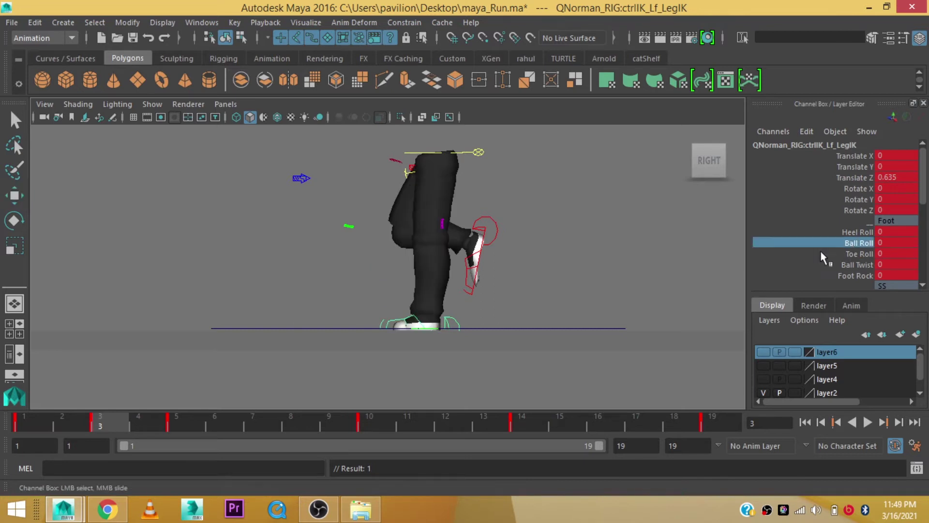
# - Move the right foot lower and closer under the body to Translate Y 4.306, Z -1.23
pyautogui.click(493, 223)
pyautogui.press('w')
pyautogui.keyDown('alt'); pyautogui.moveTo(493, 278); pyautogui.dragTo(499, 287, button='middle'); pyautogui.keyUp('alt')
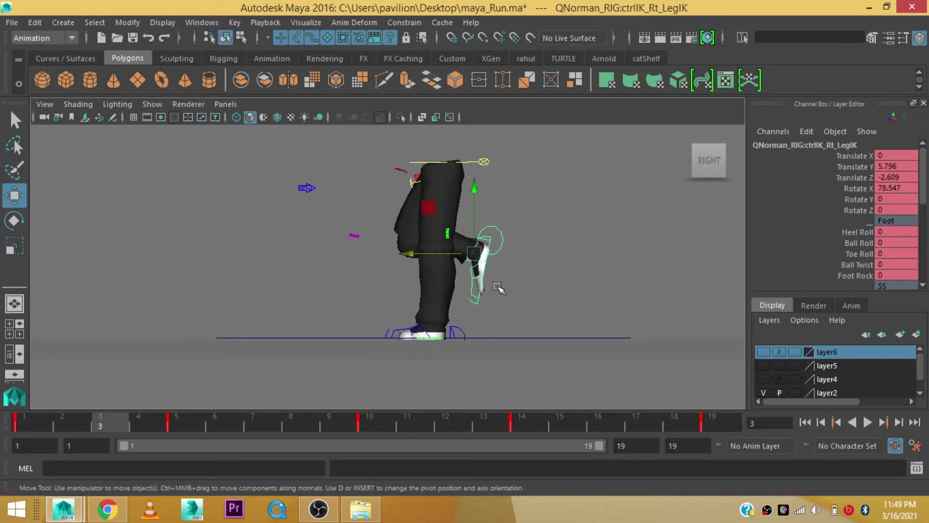
pyautogui.moveTo(414, 253); pyautogui.dragTo(400, 257)
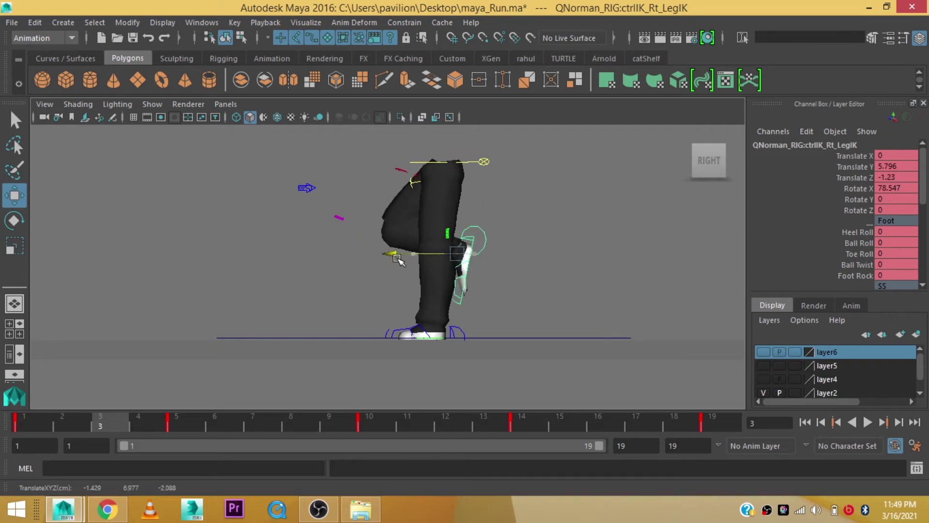
pyautogui.moveTo(463, 186); pyautogui.dragTo(460, 205)
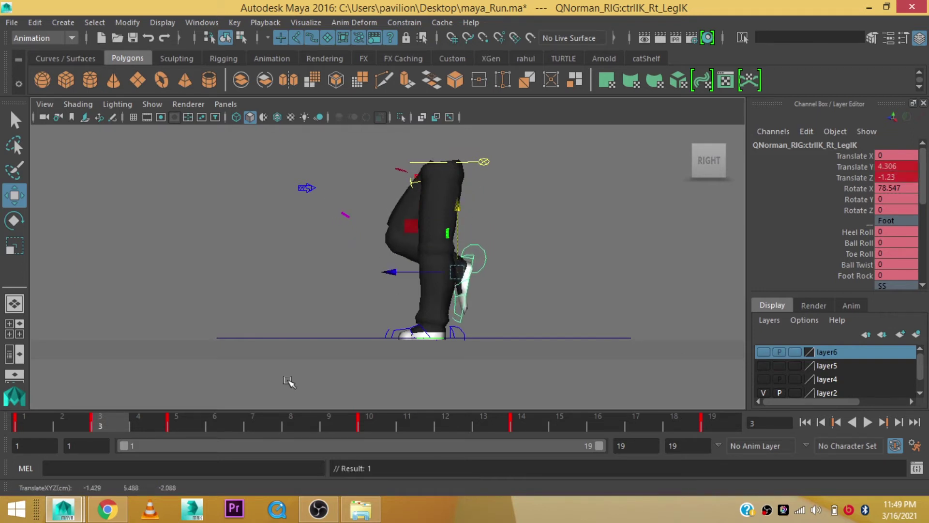
pyautogui.moveTo(22, 418)
pyautogui.mouseDown()
pyautogui.moveTo(136, 428)
pyautogui.moveTo(104, 423)
pyautogui.mouseUp()
# - Paste the left leg's frame-3 keys onto the right leg IK control at frame 12
pyautogui.rightClick(103, 424)
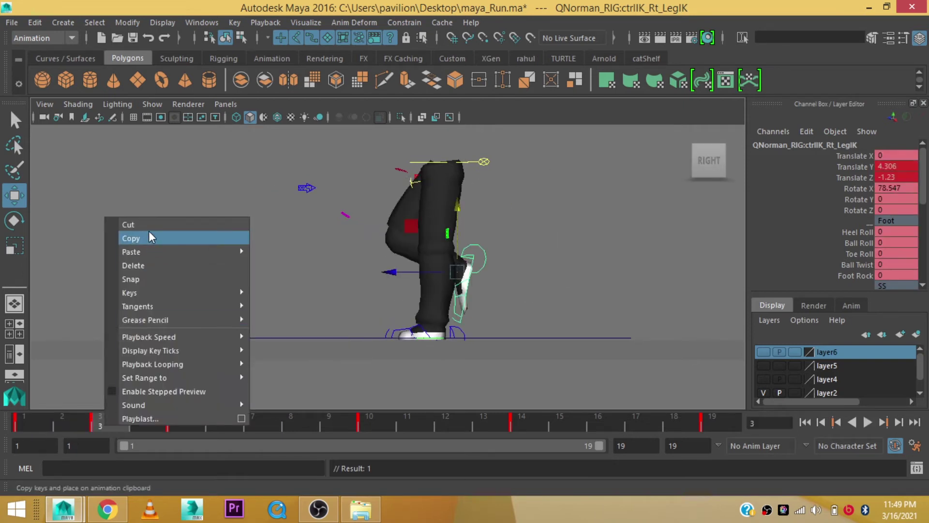
pyautogui.click(460, 326)
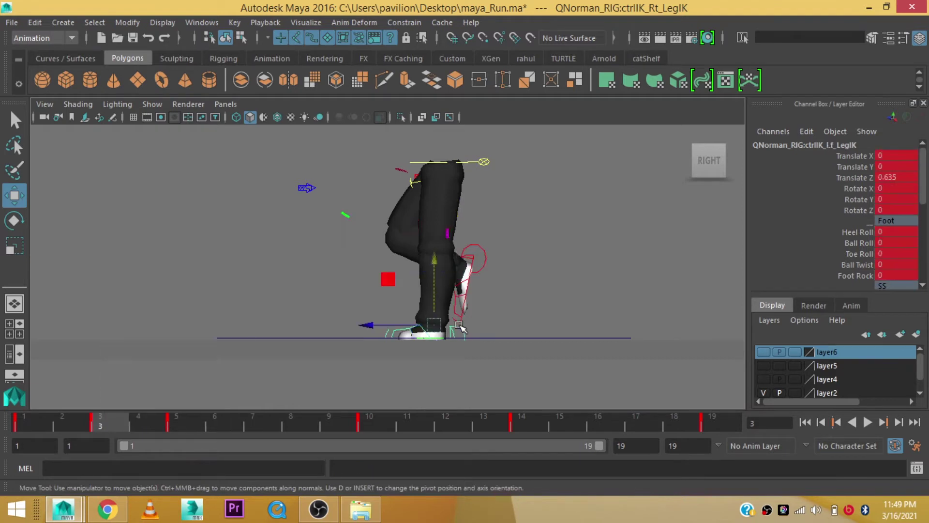
pyautogui.moveTo(387, 325); pyautogui.dragTo(368, 328)
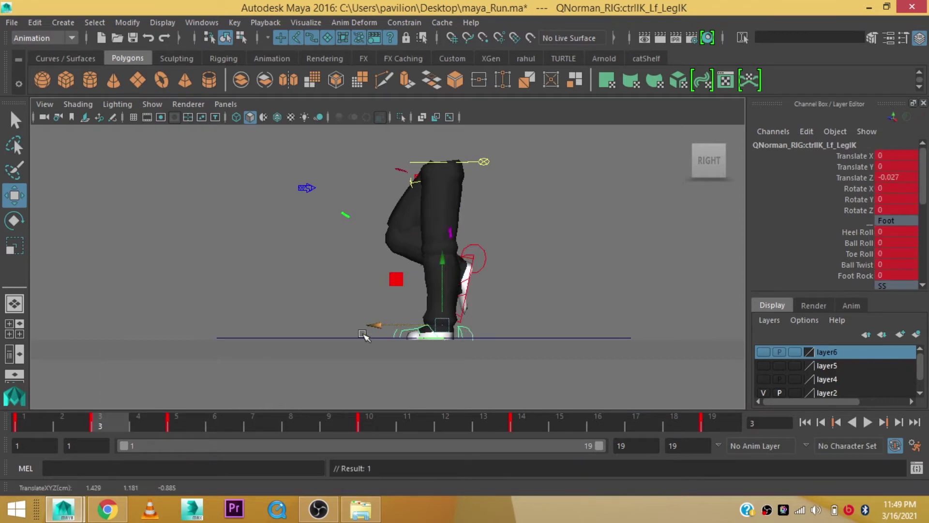
pyautogui.rightClick(106, 423)
pyautogui.click(166, 238)
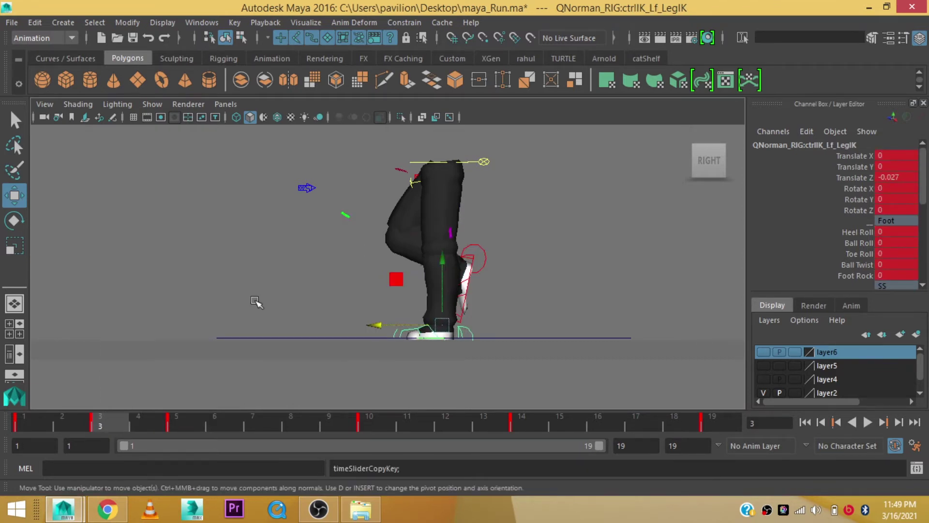
pyautogui.click(445, 423)
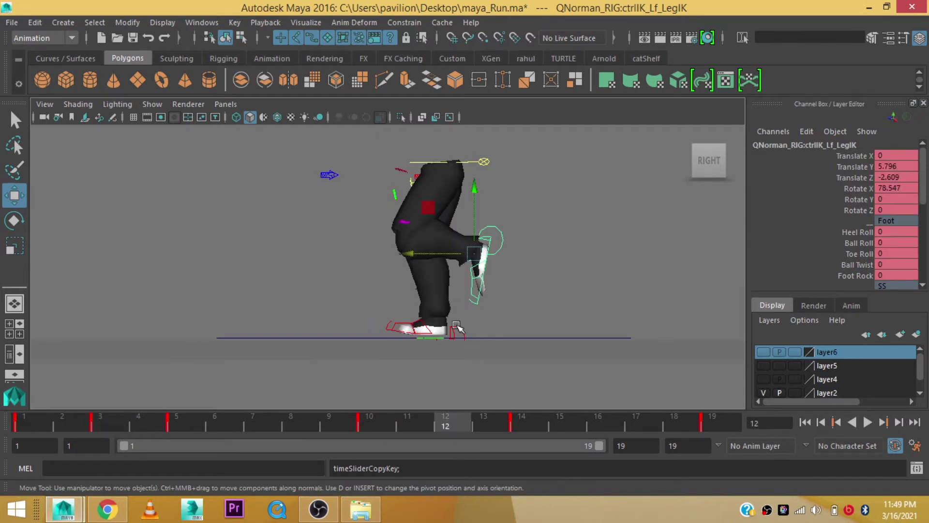
pyautogui.click(457, 322)
pyautogui.rightClick(442, 425)
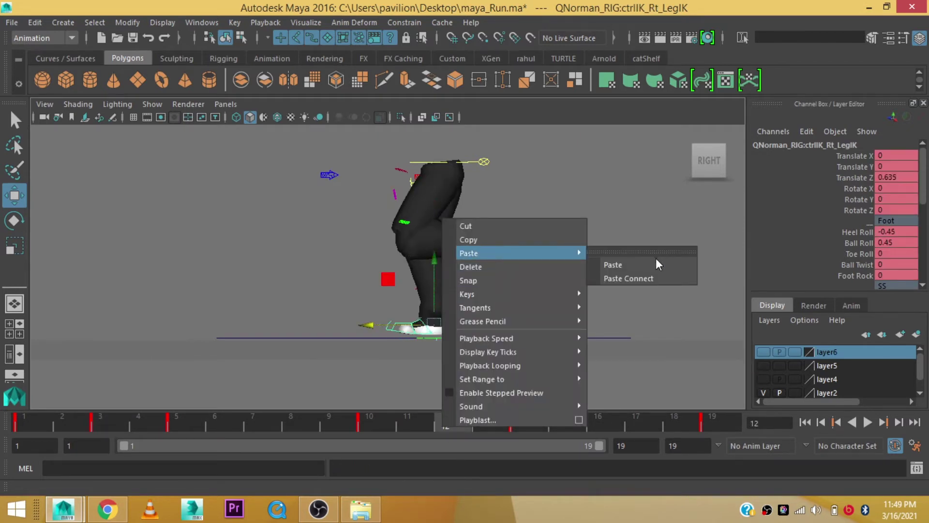
pyautogui.click(619, 264)
# - Paste the right leg's frame-3 keys onto the left leg IK control at frame 12
pyautogui.click(107, 422)
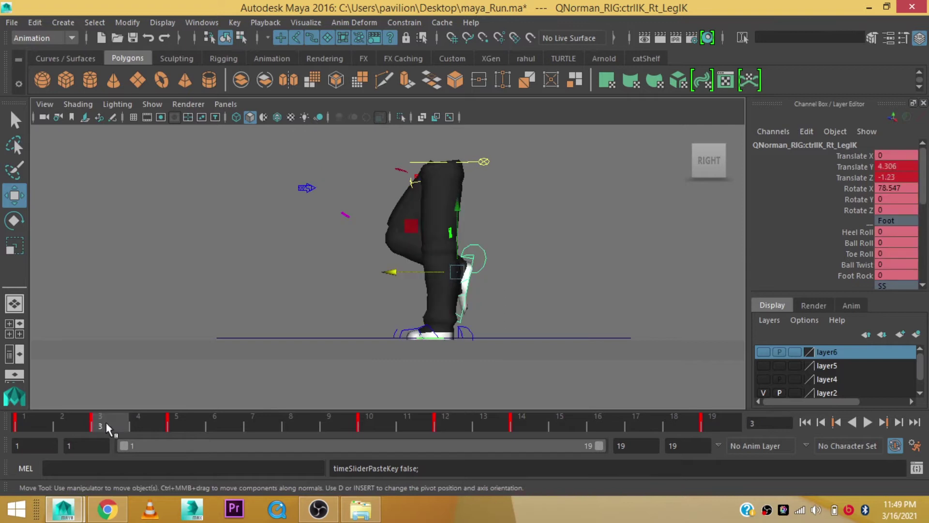
pyautogui.rightClick(106, 422)
pyautogui.click(145, 238)
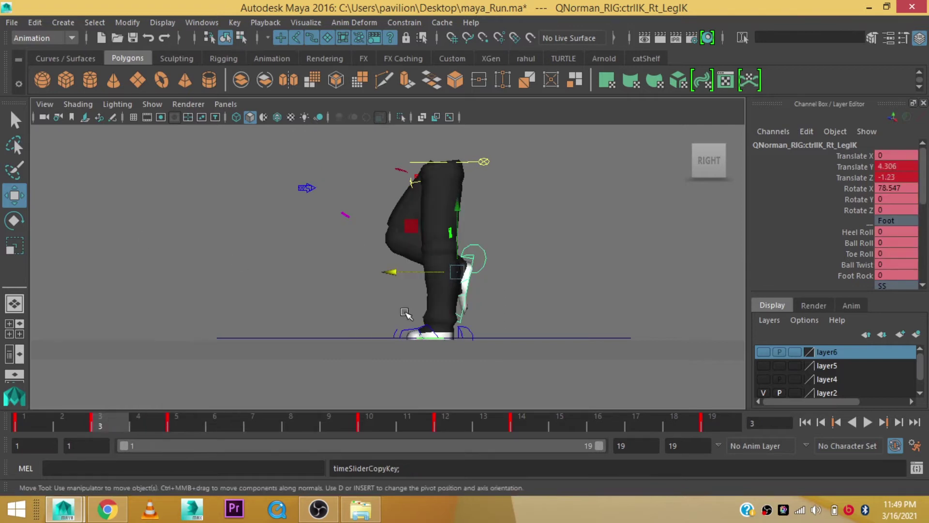
pyautogui.click(467, 330)
pyautogui.click(444, 425)
pyautogui.rightClick(449, 421)
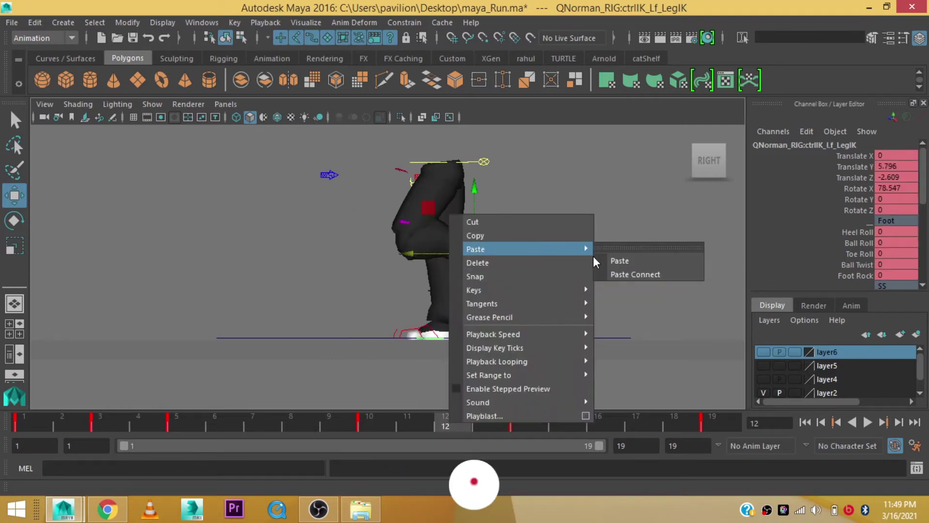
pyautogui.click(620, 261)
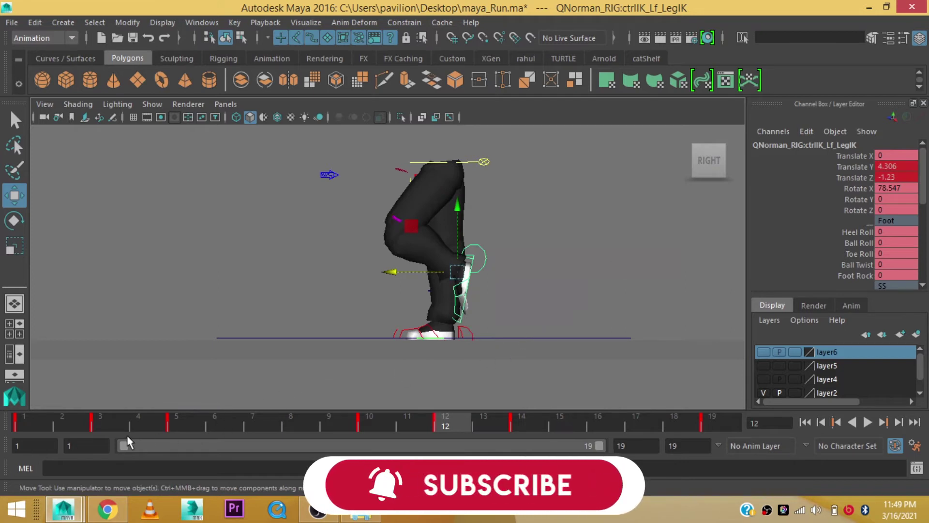
# - Play and stop the run cycle, save as maya_Run.ma, then scrub back to frame 4
pyautogui.hotkey('alt', 'v')
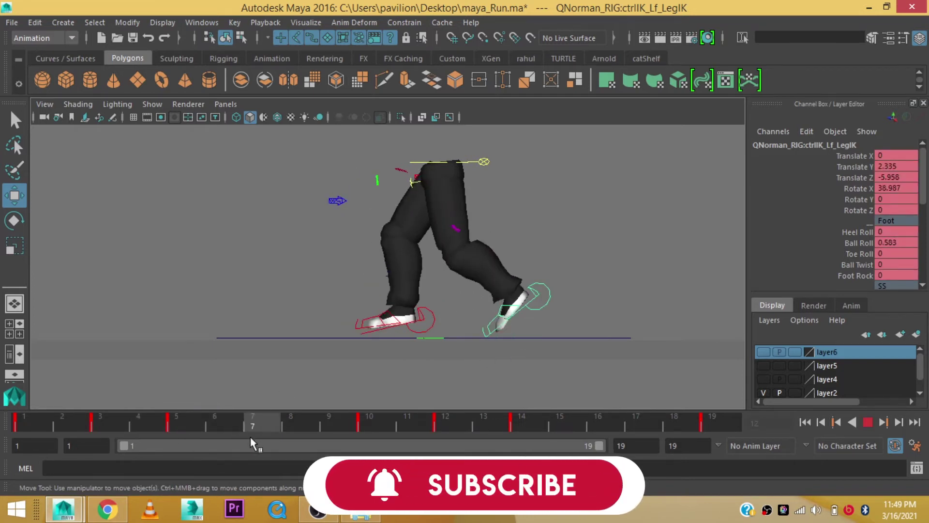
pyautogui.hotkey('alt', 'v')
pyautogui.press('q')
pyautogui.hotkey('ctrl', 's')
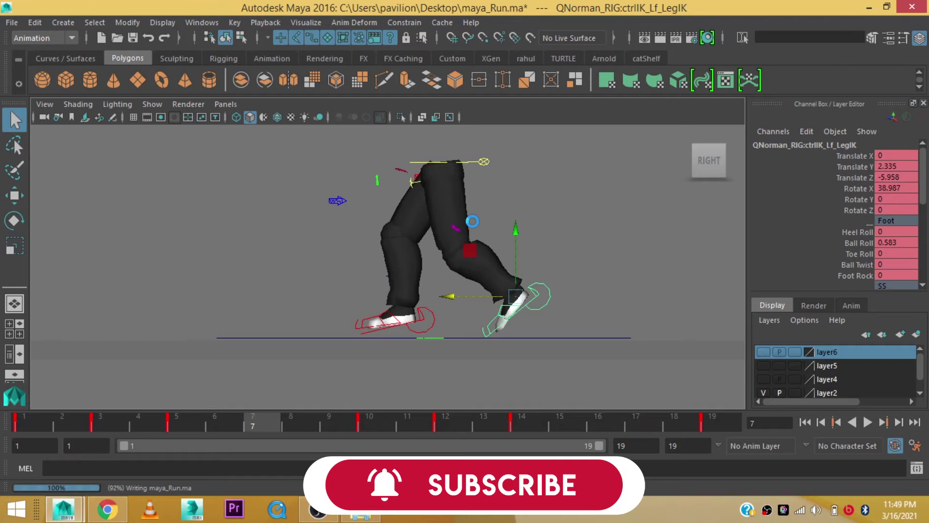
pyautogui.press('w')
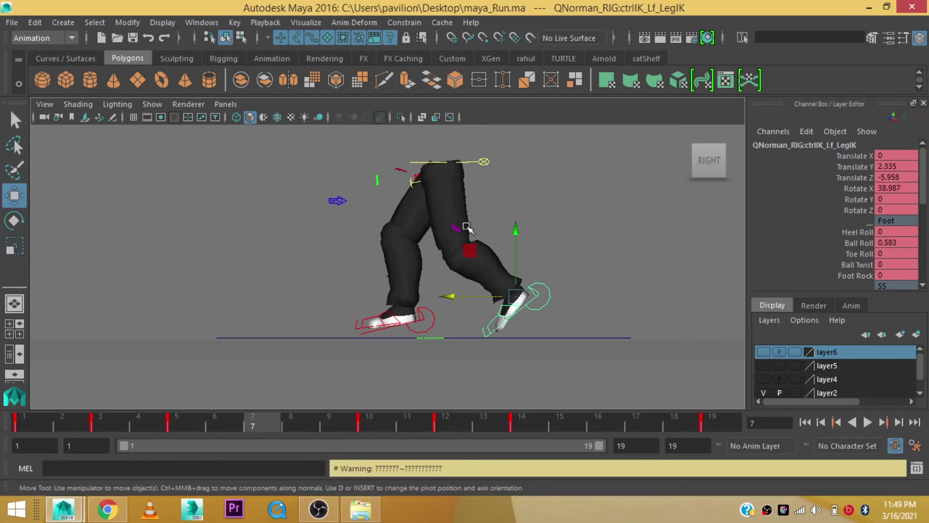
pyautogui.moveTo(79, 425)
pyautogui.mouseDown()
pyautogui.moveTo(139, 427)
pyautogui.moveTo(114, 435)
pyautogui.moveTo(277, 429)
pyautogui.mouseUp()
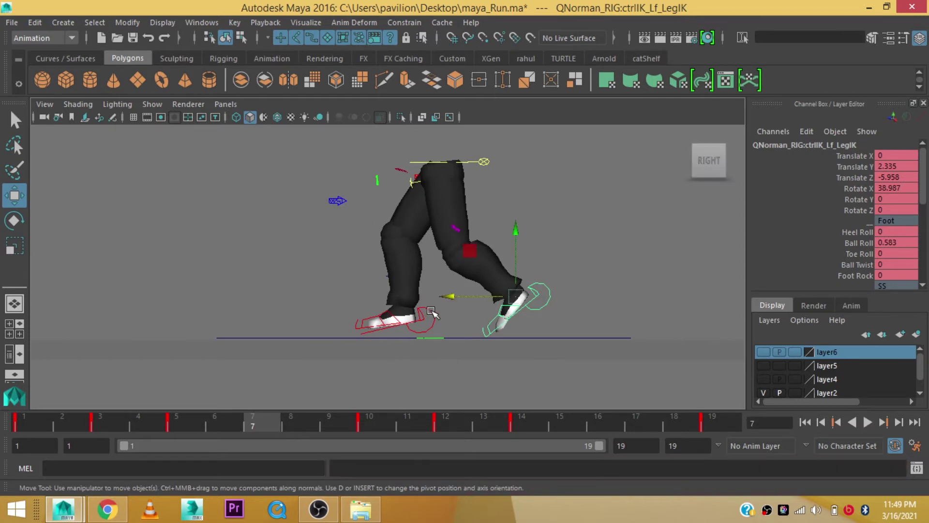
# - Key the right foot raised and forward at frame 7, tilted to Rotate X -13.19
pyautogui.click(430, 329)
pyautogui.moveTo(408, 312); pyautogui.dragTo(387, 289)
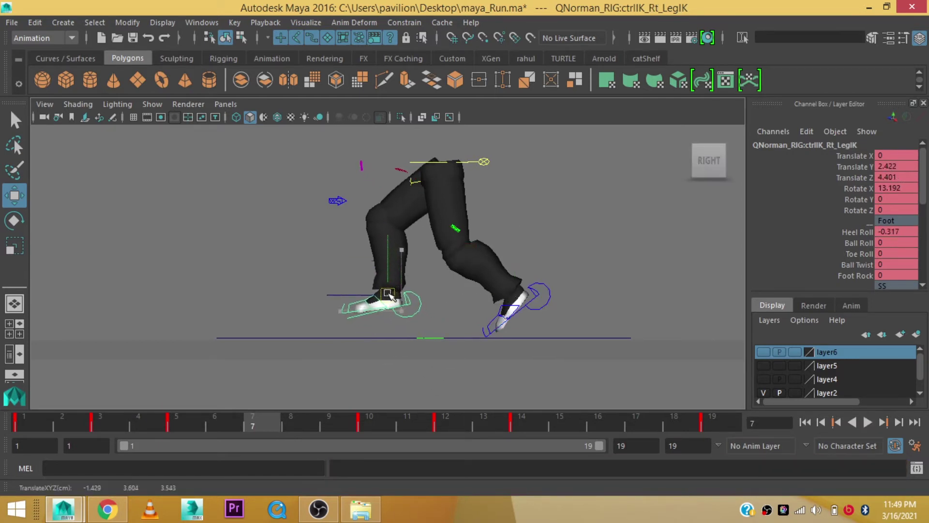
pyautogui.press('s')
pyautogui.moveTo(232, 434)
pyautogui.mouseDown()
pyautogui.moveTo(120, 426)
pyautogui.moveTo(251, 428)
pyautogui.mouseUp()
pyautogui.moveTo(381, 287); pyautogui.dragTo(361, 276)
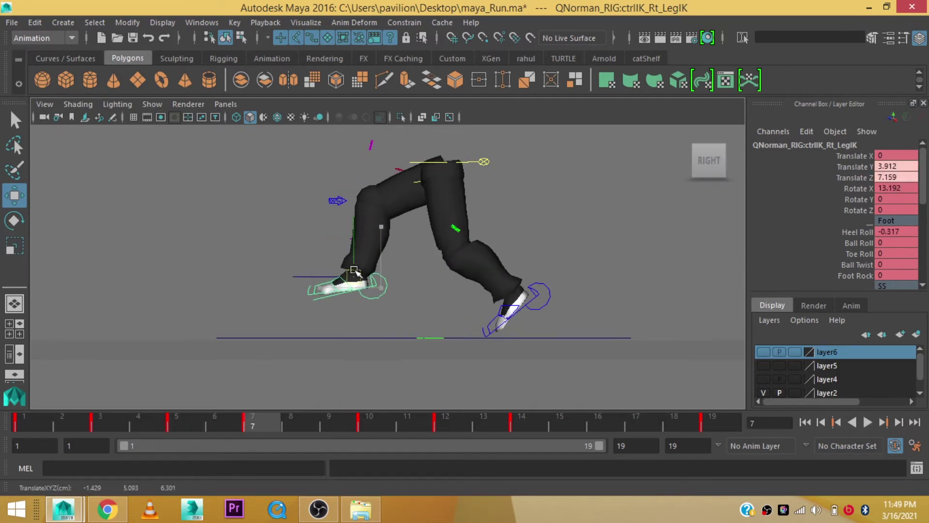
pyautogui.press('e')
pyautogui.moveTo(424, 283); pyautogui.dragTo(425, 298)
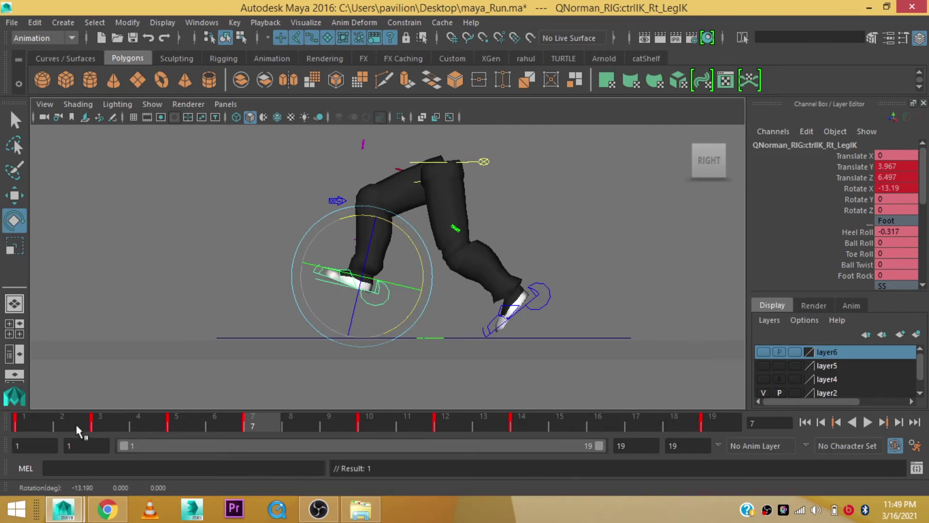
pyautogui.moveTo(76, 425); pyautogui.dragTo(242, 434)
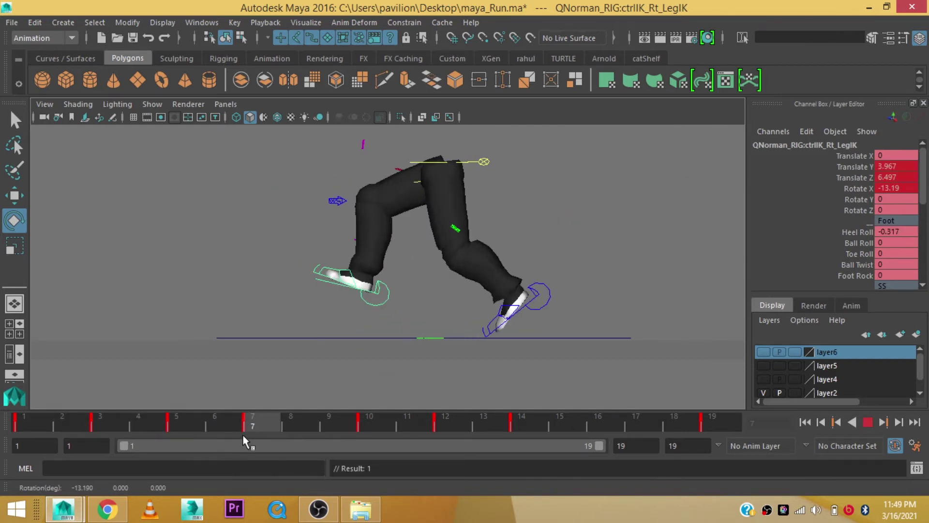
# - Push the left foot further back, raise it higher and point its toes down
pyautogui.click(545, 284)
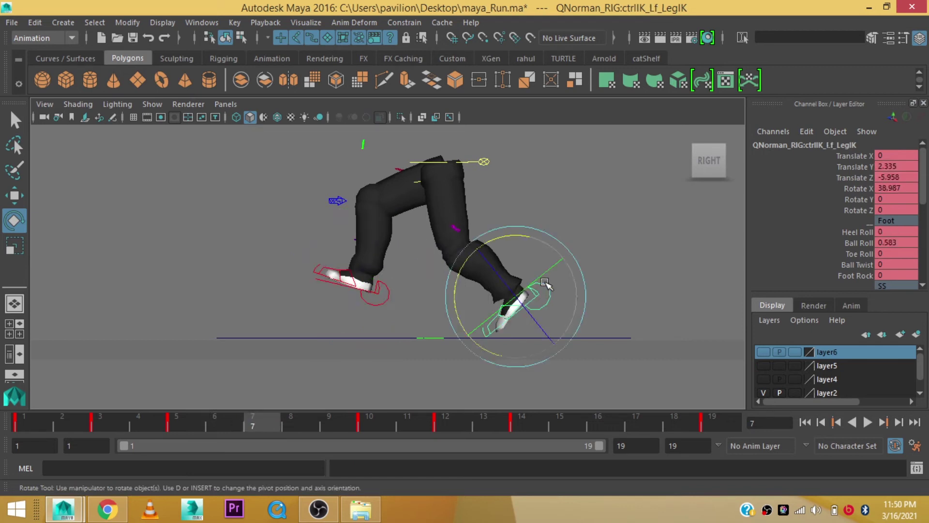
pyautogui.press('w')
pyautogui.moveTo(465, 295); pyautogui.dragTo(479, 297)
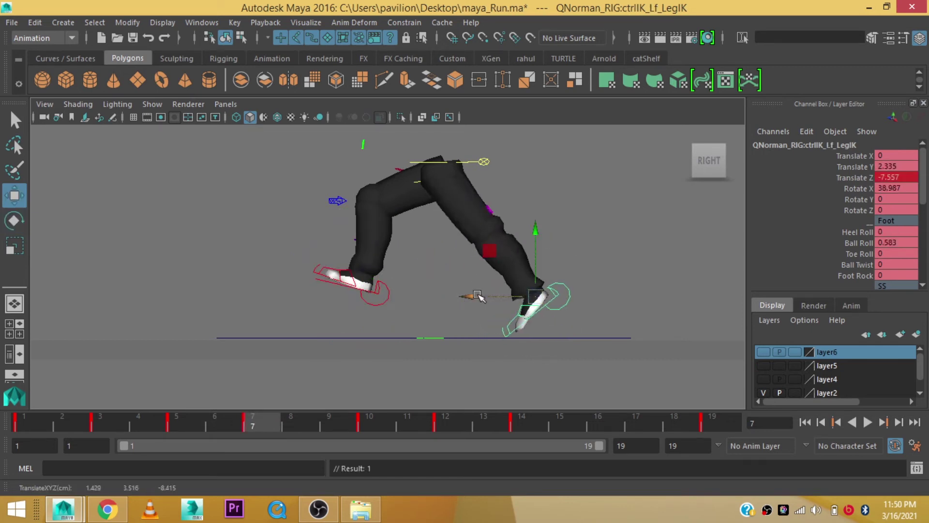
pyautogui.moveTo(536, 227); pyautogui.dragTo(536, 202)
pyautogui.press('e')
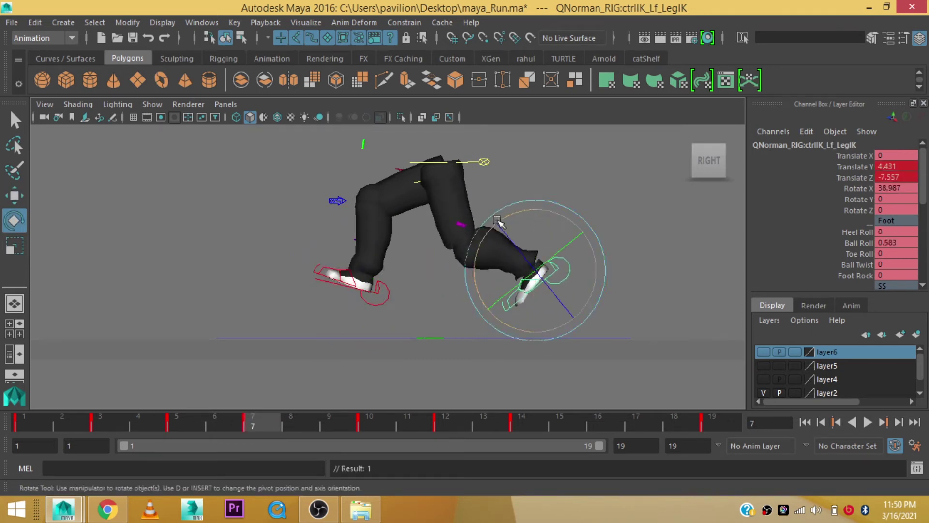
pyautogui.moveTo(486, 241); pyautogui.dragTo(476, 290)
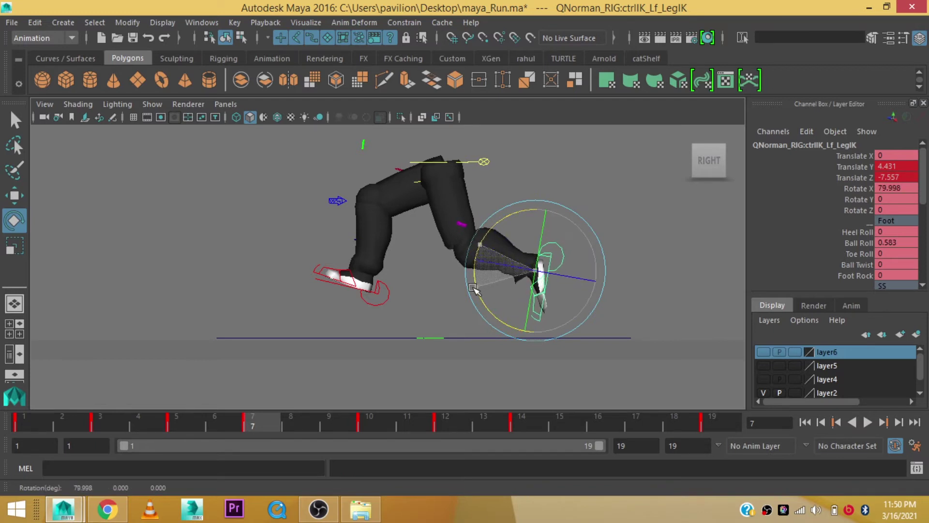
# - Set the left foot's Ball Roll and the right foot's Heel Roll to 0
pyautogui.doubleClick(898, 243)
pyautogui.write('0')
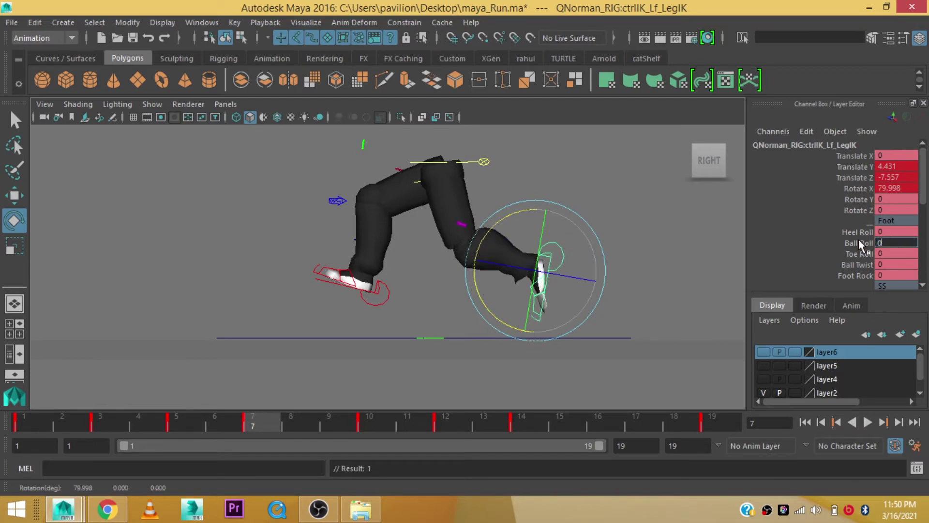
pyautogui.click(858, 243)
pyautogui.press('w')
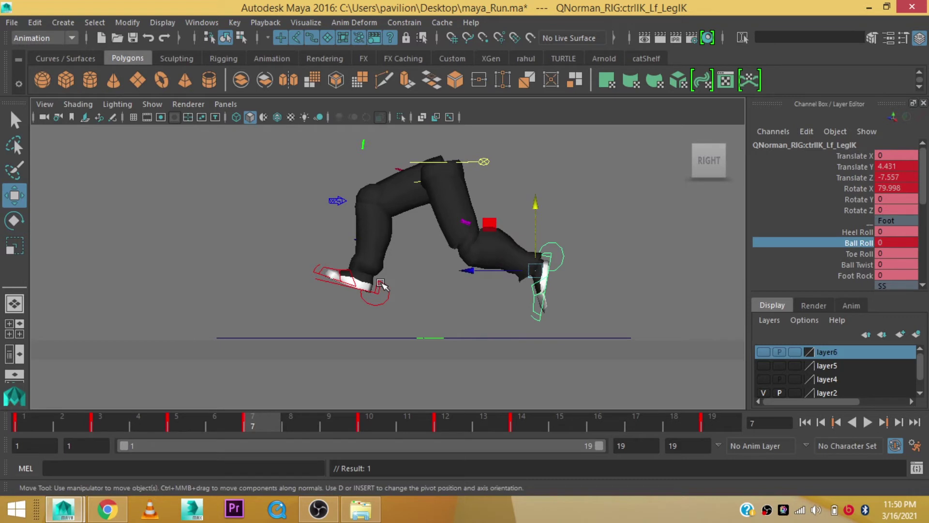
pyautogui.click(382, 286)
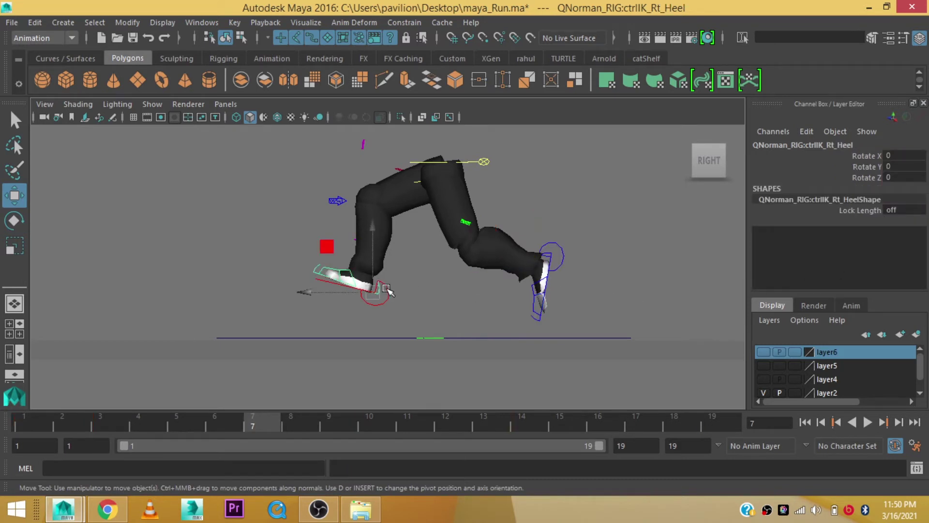
pyautogui.click(386, 287)
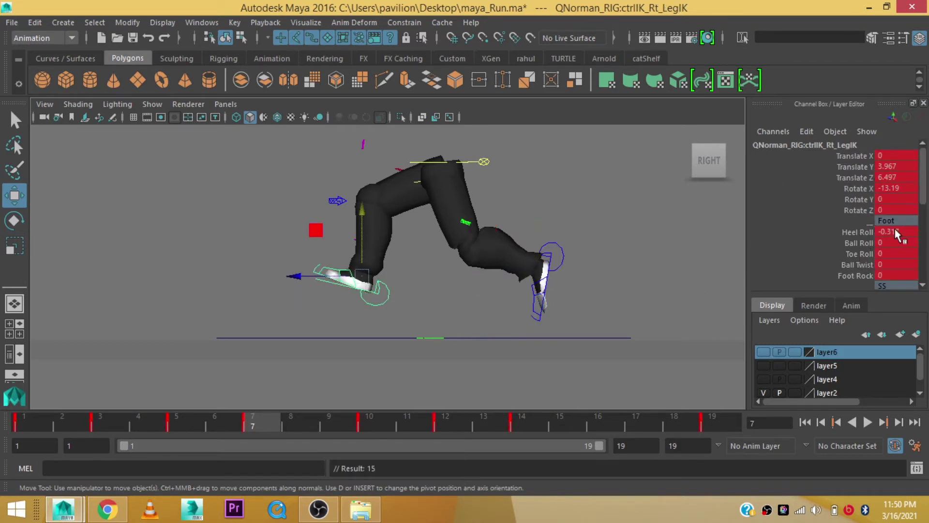
pyautogui.write('0')
pyautogui.click(856, 231)
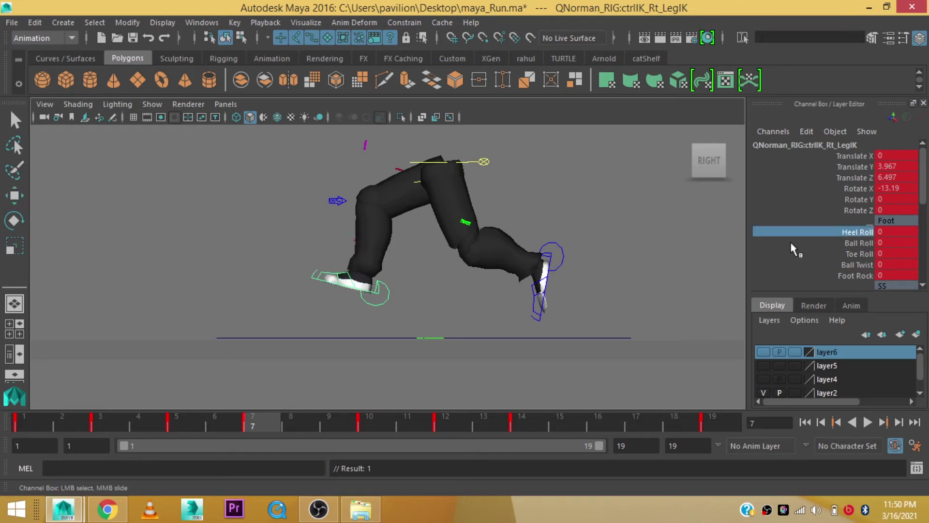
pyautogui.click(544, 266)
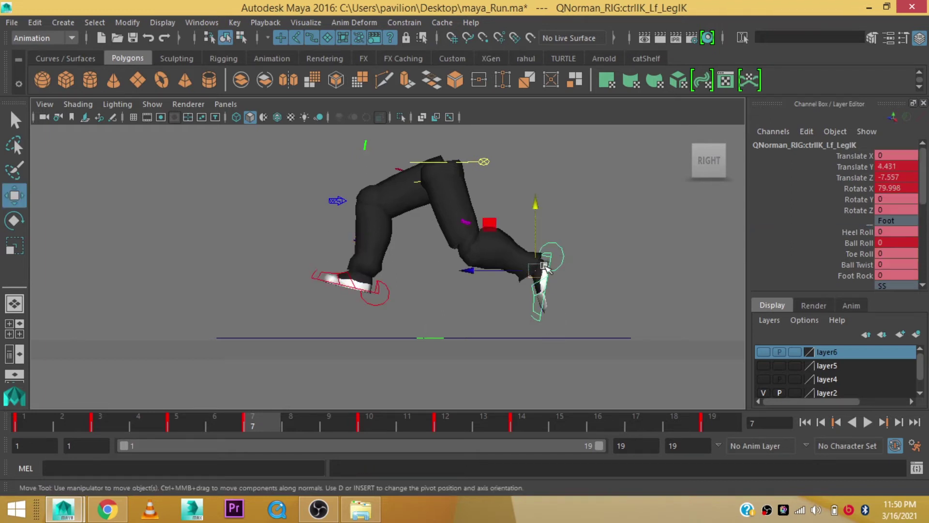
pyautogui.click(363, 425)
# - Paste the left leg's frame-7 keys onto the right leg control at frame 16
pyautogui.moveTo(153, 419); pyautogui.dragTo(252, 425)
pyautogui.rightClick(253, 425)
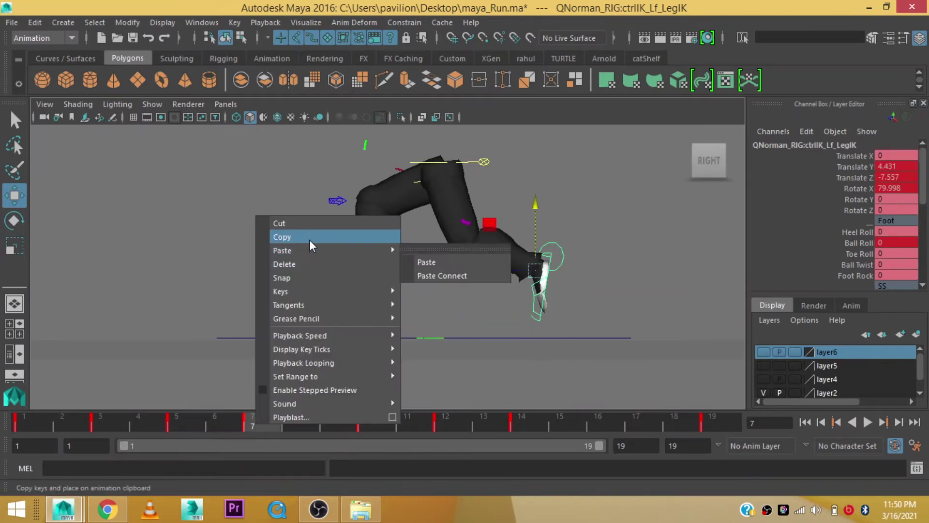
pyautogui.click(309, 239)
pyautogui.hotkey('alt', 'v')
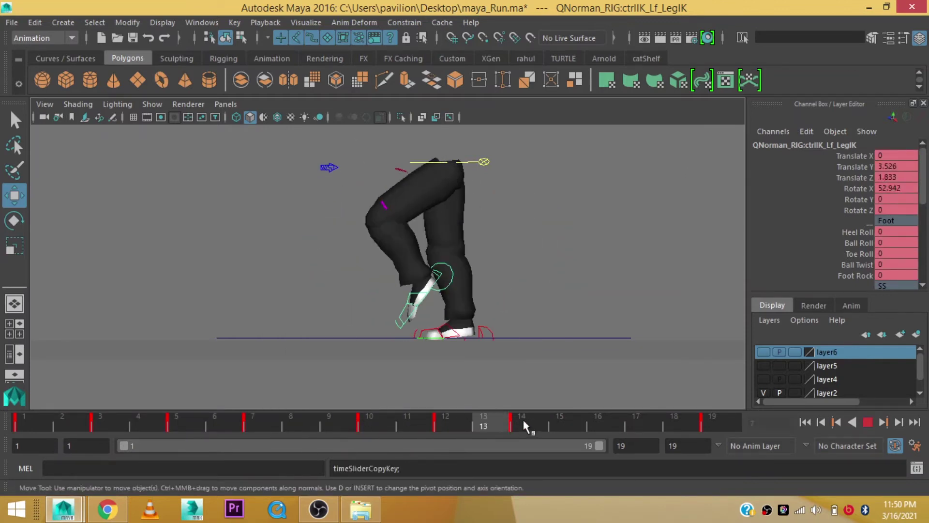
pyautogui.click(610, 416)
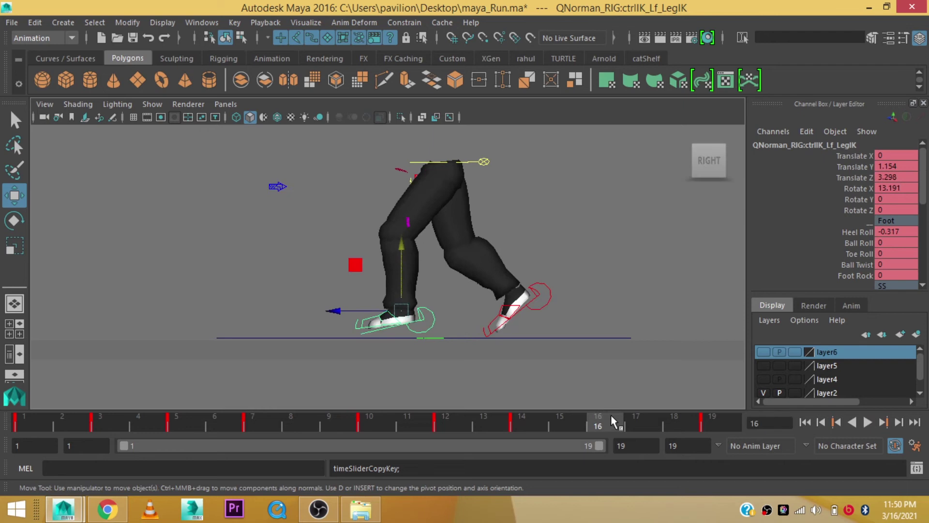
pyautogui.click(541, 287)
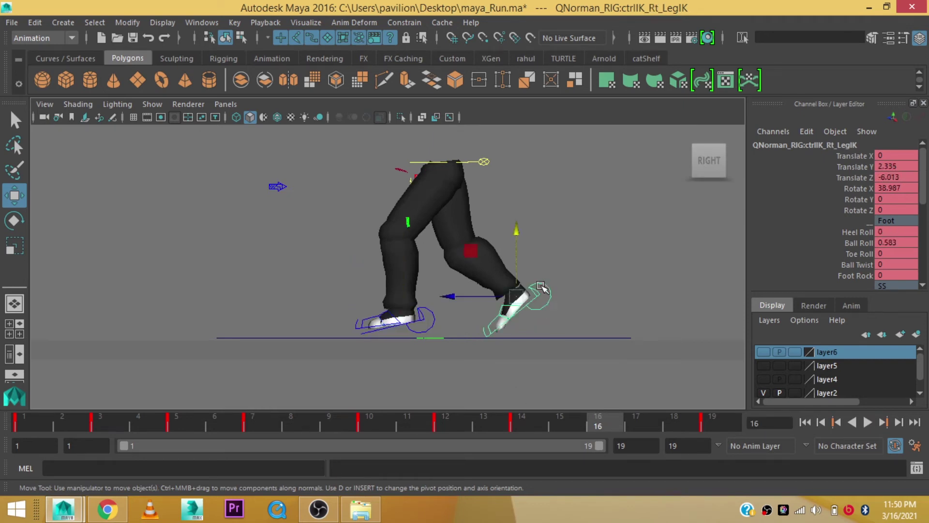
pyautogui.rightClick(617, 415)
pyautogui.moveTo(693, 242)
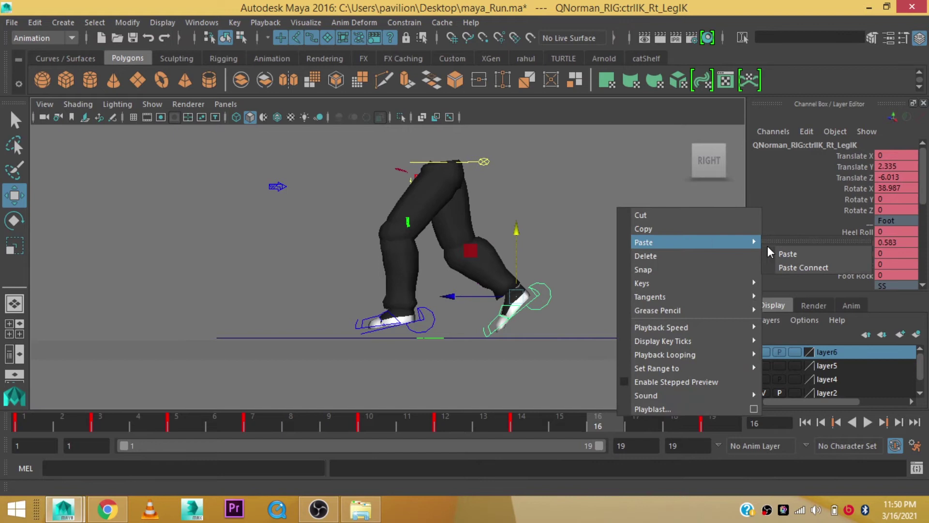
pyautogui.click(776, 255)
# - Paste the right leg's frame-7 keys onto the left leg at frame 16, then play
pyautogui.click(260, 418)
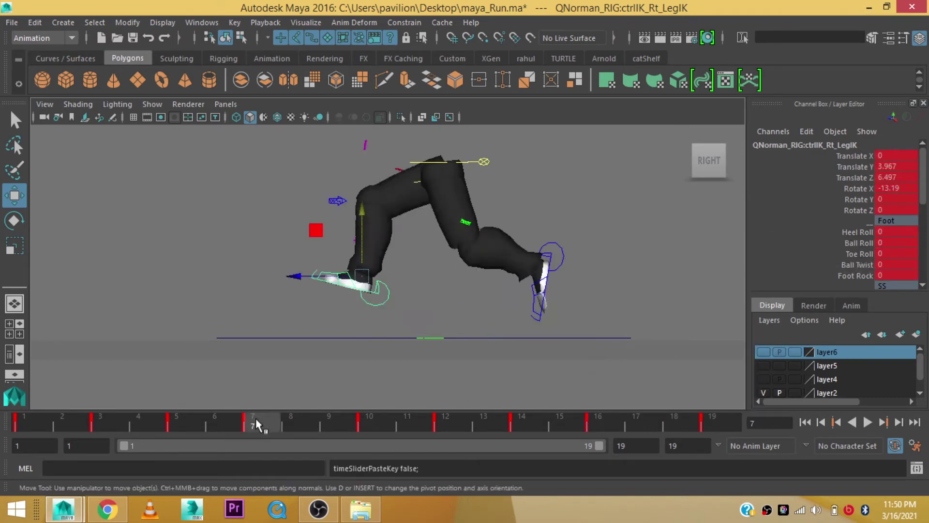
pyautogui.rightClick(261, 419)
pyautogui.click(301, 232)
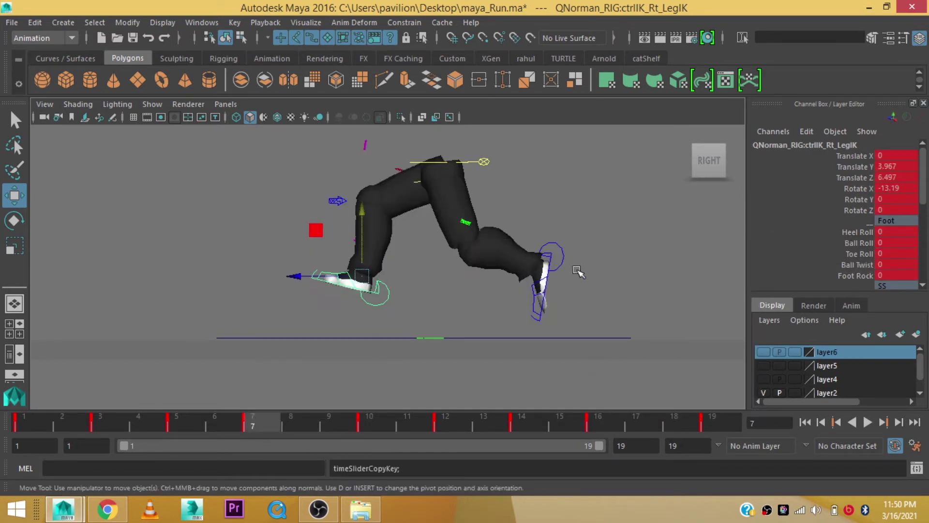
pyautogui.click(563, 256)
pyautogui.click(597, 422)
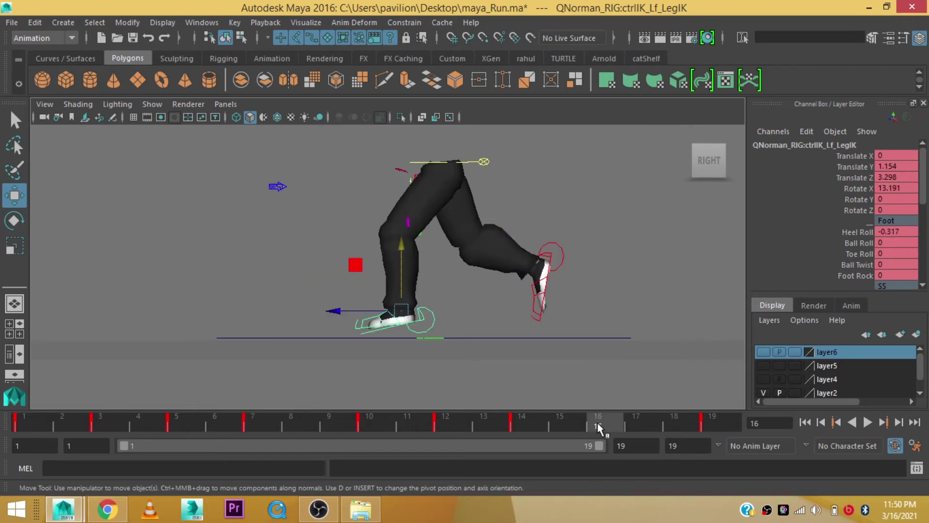
pyautogui.rightClick(597, 422)
pyautogui.click(781, 264)
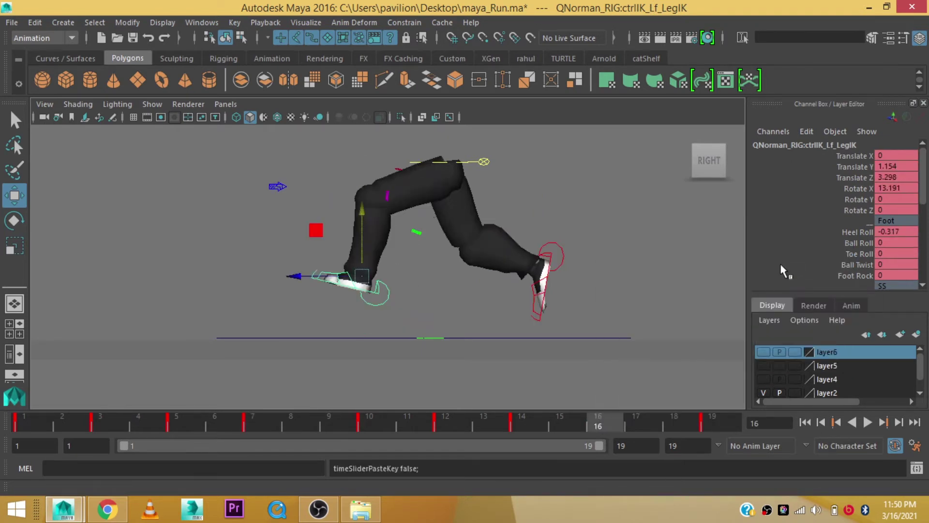
pyautogui.click(867, 422)
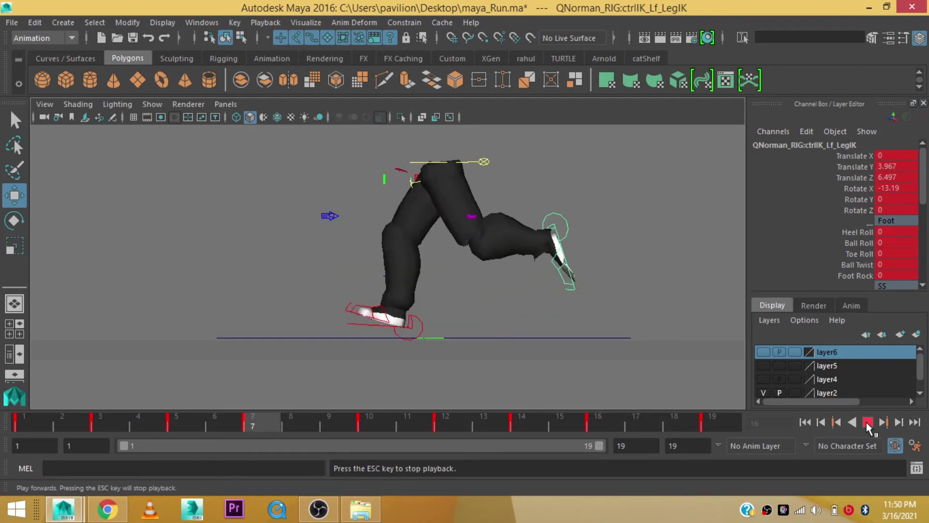
# - Save maya_Run.ma from frame 1, then play to frame 3 and select ctrl_Root
pyautogui.click(866, 422)
pyautogui.hotkey('alt', 'shift', 'v')
pyautogui.hotkey('ctrl', 's')
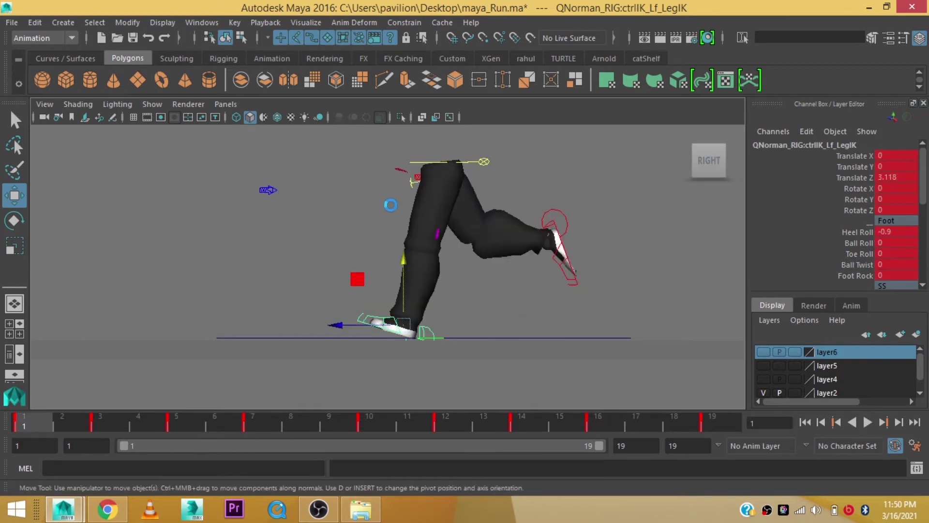
pyautogui.press('q')
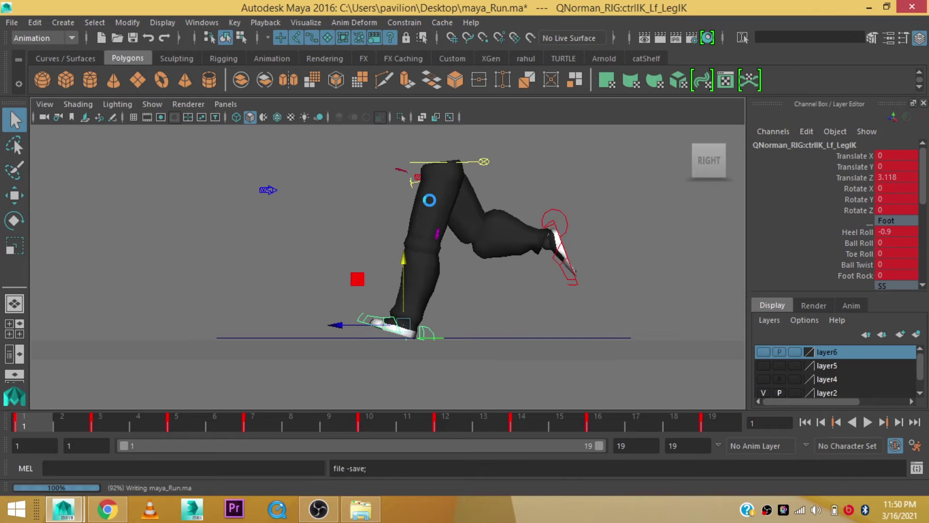
pyautogui.press('w')
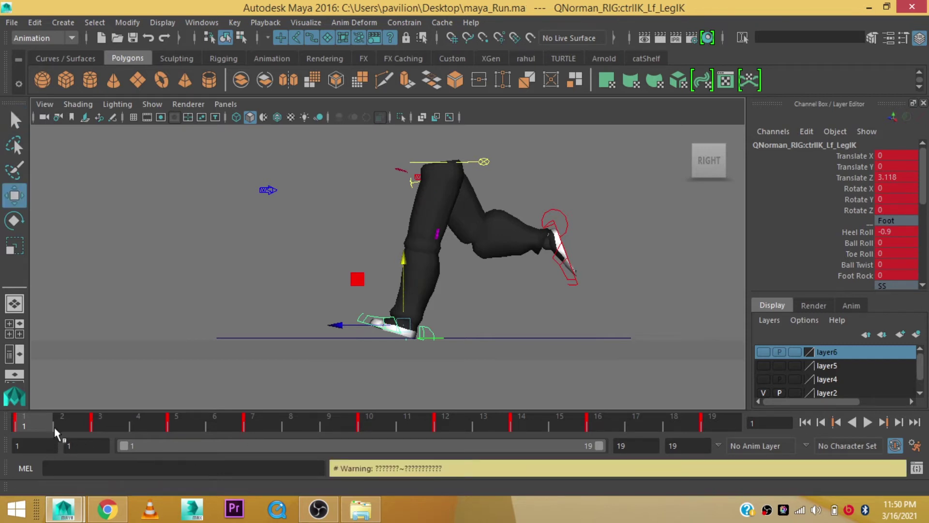
pyautogui.hotkey('alt', 'v')
pyautogui.hotkey('alt', 'v')
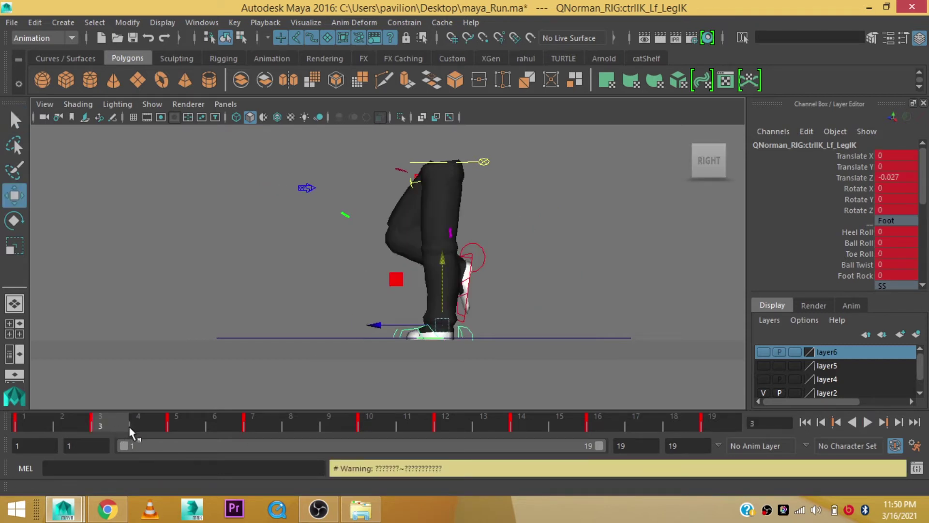
pyautogui.keyDown('alt'); pyautogui.moveTo(439, 263); pyautogui.dragTo(419, 273, button='middle'); pyautogui.keyUp('alt')
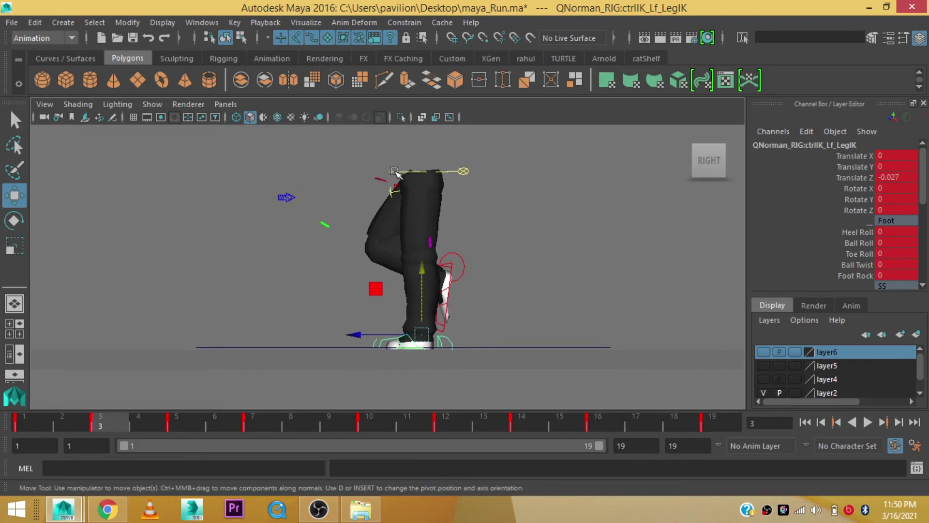
pyautogui.click(395, 172)
pyautogui.keyDown('alt'); pyautogui.moveTo(330, 361); pyautogui.dragTo(320, 383, button='middle'); pyautogui.keyUp('alt')
# - Key ctrl_Root at frames 3, 5, 7, 12, 14 and 16
pyautogui.press('s')
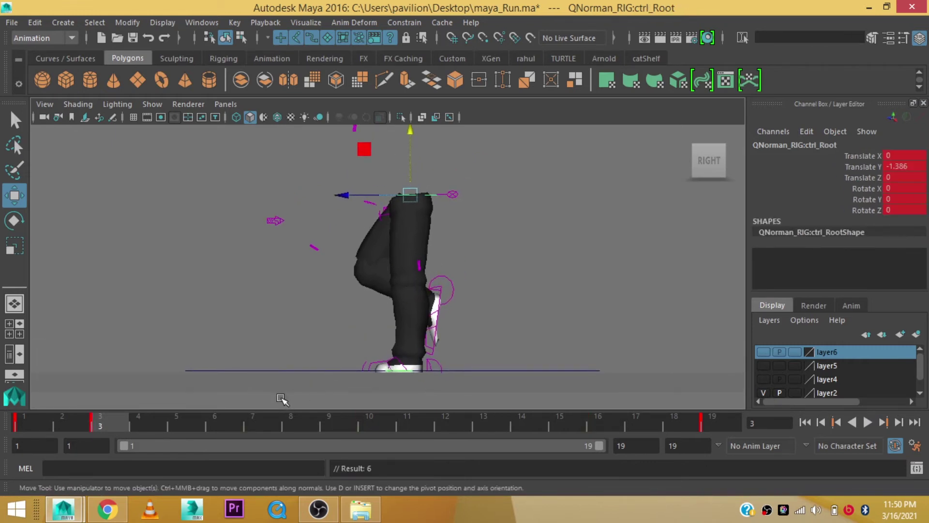
pyautogui.click(193, 426)
pyautogui.press('s')
pyautogui.click(261, 420)
pyautogui.press('s')
pyautogui.click(373, 420)
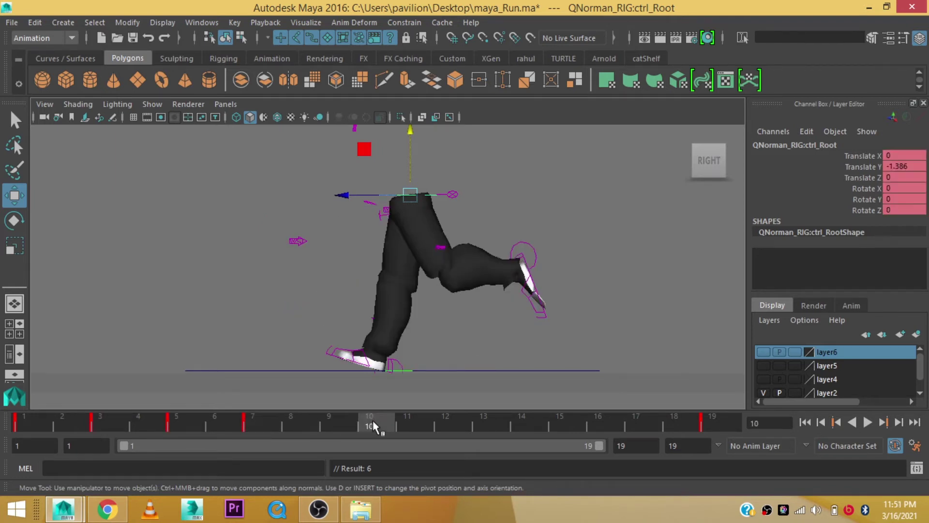
pyautogui.click(468, 422)
pyautogui.press('s')
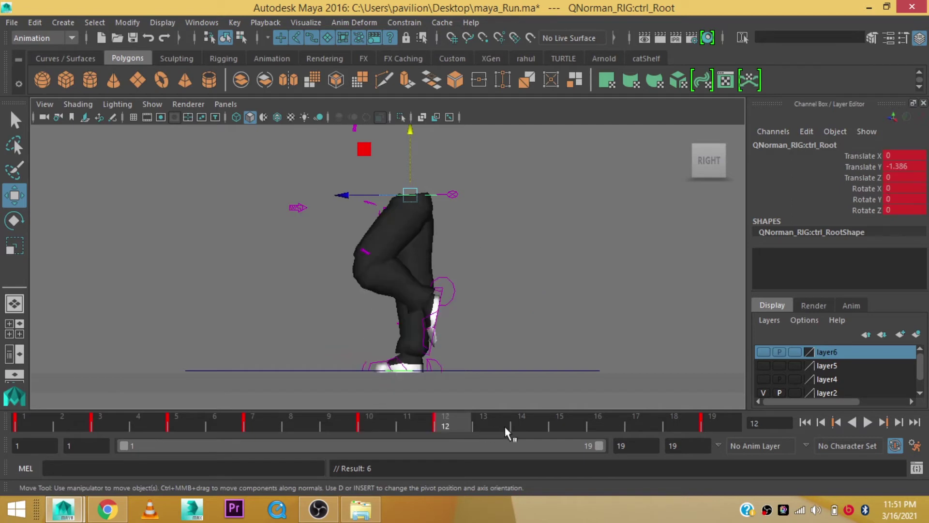
pyautogui.click(535, 425)
pyautogui.press('s')
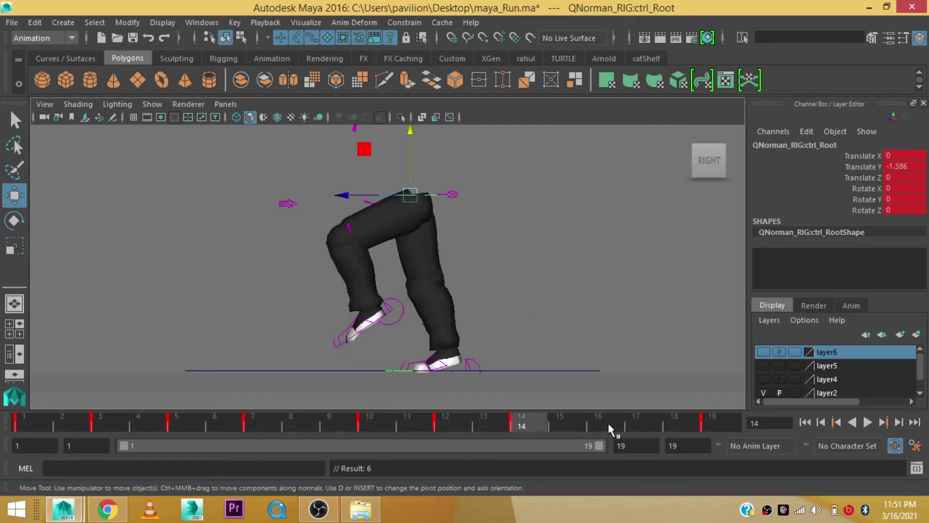
pyautogui.click(608, 421)
pyautogui.press('s')
# - Play back the run cycle to check the root keys
pyautogui.hotkey('alt', 'v')
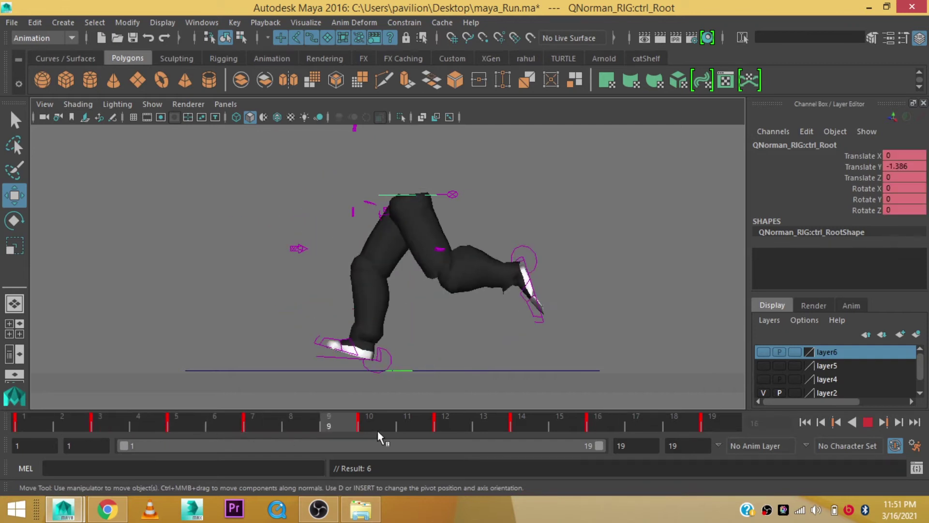
pyautogui.click(697, 419)
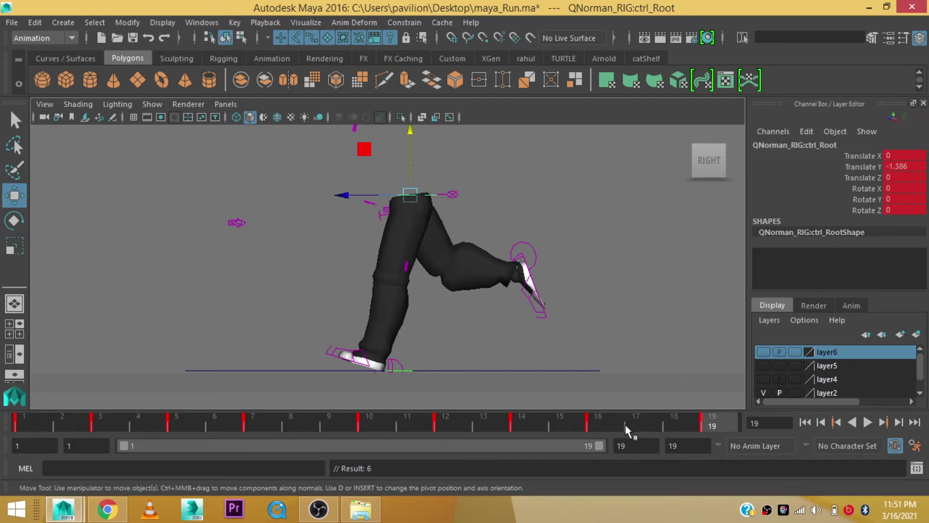
pyautogui.click(198, 21)
pyautogui.moveTo(237, 56)
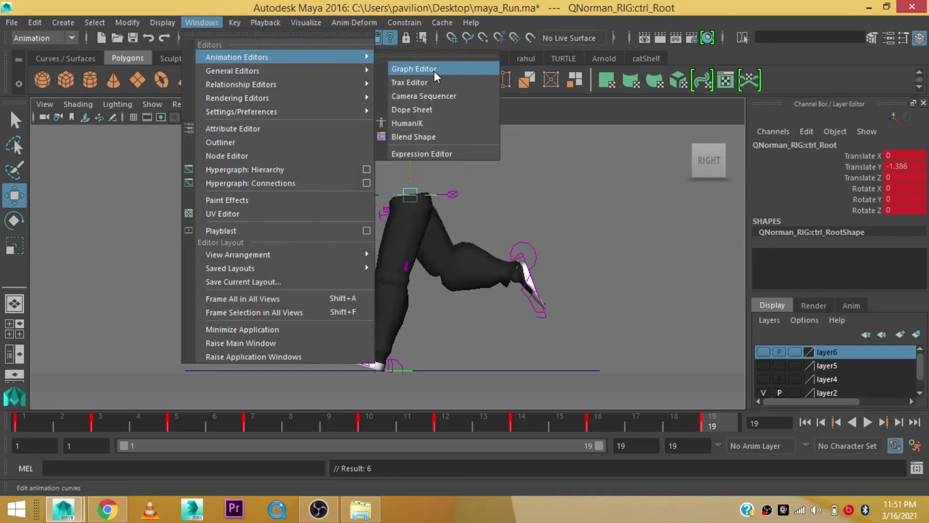
# - Show only the root's Translate Y curve in the Graph Editor, fitted to view
pyautogui.click(434, 71)
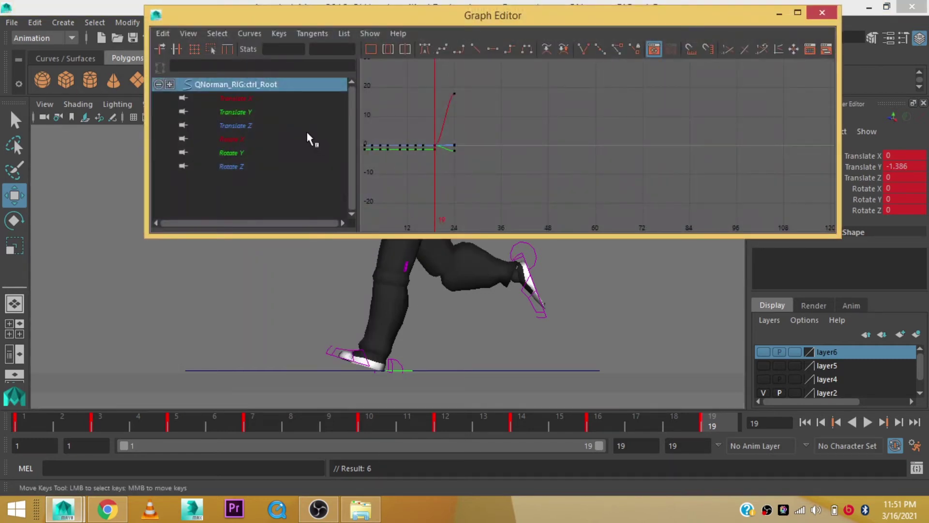
pyautogui.click(275, 111)
pyautogui.press('f')
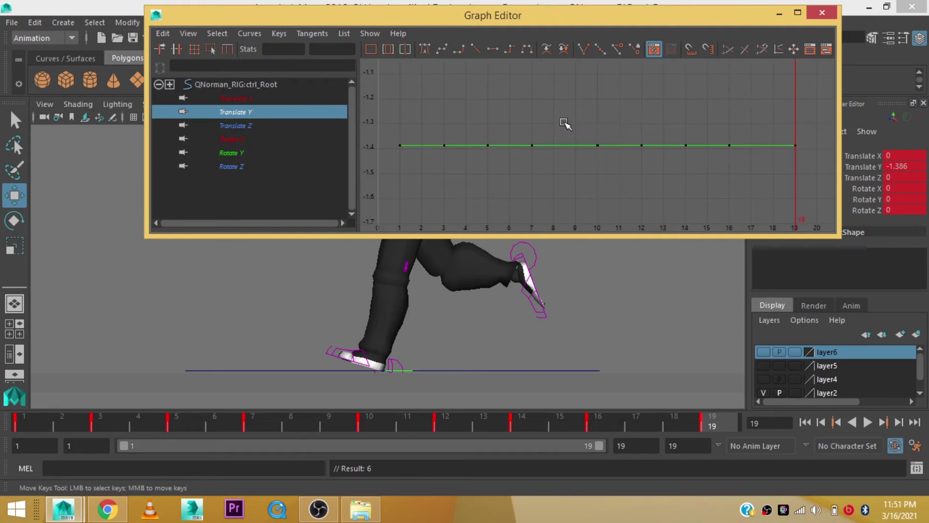
# - Drag the Translate Y keys at frames 3 and 12 down to -1.729
pyautogui.click(96, 426)
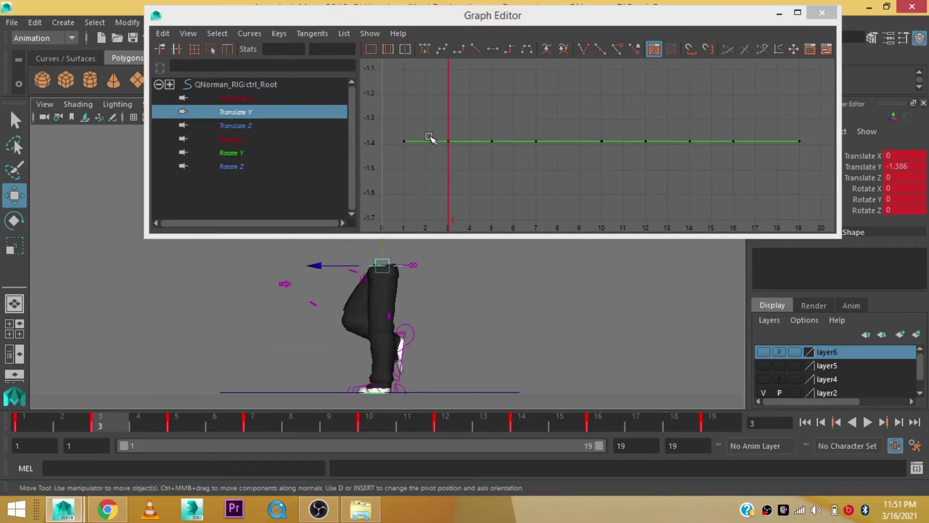
pyautogui.moveTo(429, 137); pyautogui.dragTo(460, 159)
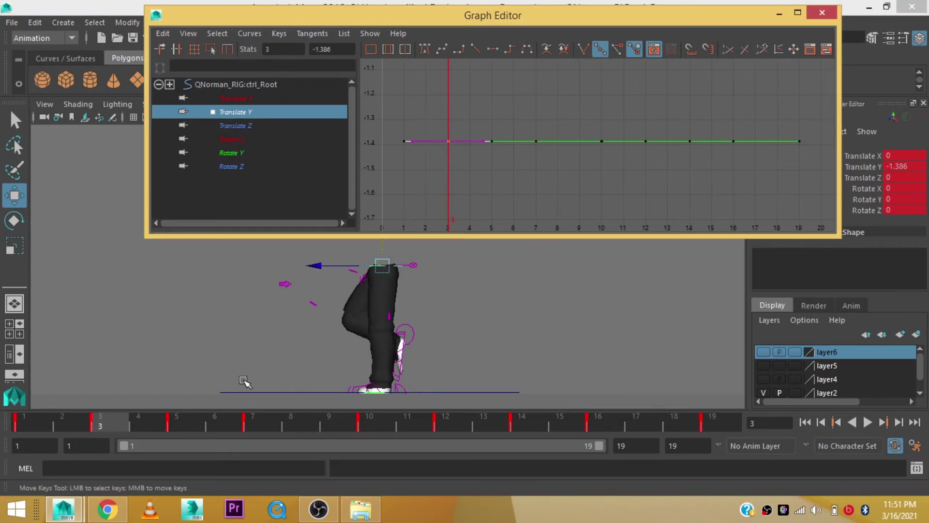
pyautogui.moveTo(140, 428)
pyautogui.mouseDown()
pyautogui.moveTo(500, 437)
pyautogui.moveTo(444, 421)
pyautogui.mouseUp()
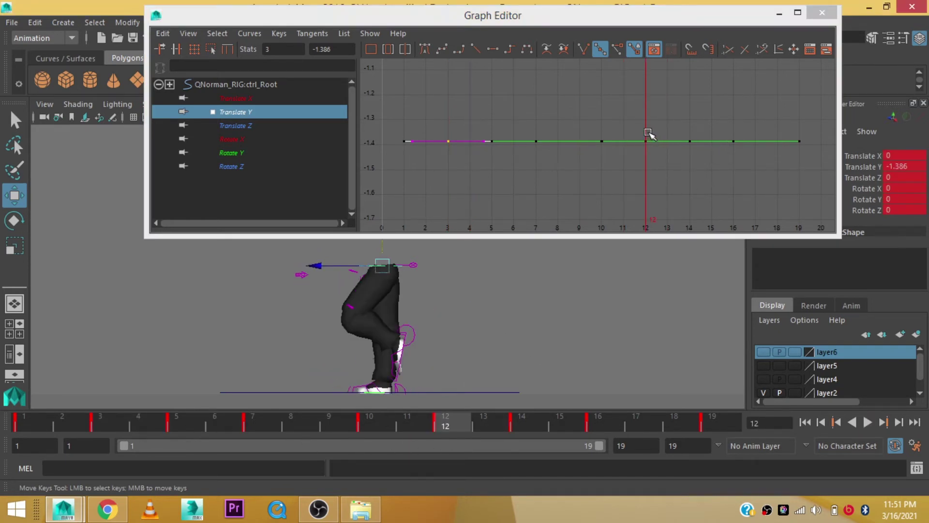
pyautogui.moveTo(649, 133); pyautogui.dragTo(659, 169)
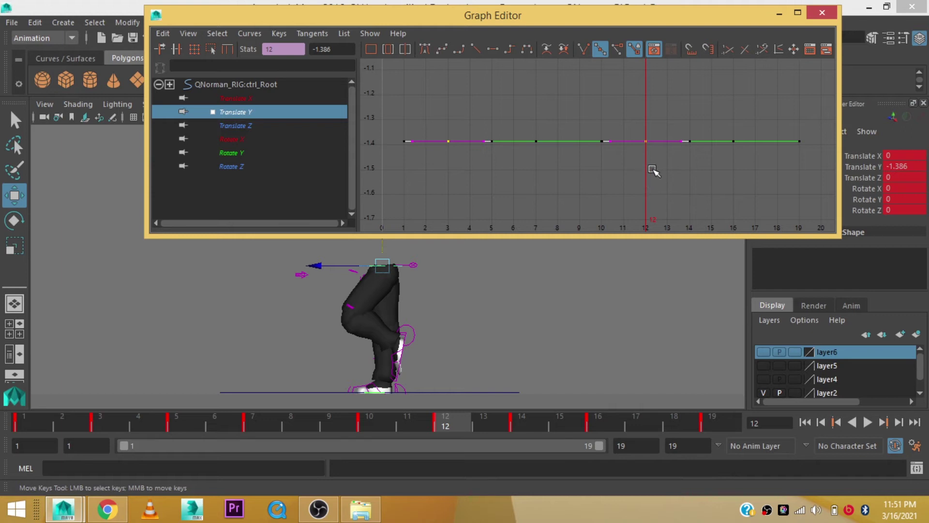
pyautogui.moveTo(650, 167)
pyautogui.mouseDown(button='middle')
pyautogui.moveTo(650, 213)
pyautogui.moveTo(641, 113)
pyautogui.moveTo(649, 114)
pyautogui.moveTo(643, 120)
pyautogui.moveTo(628, 107)
pyautogui.mouseUp(button='middle')
pyautogui.scroll(-2, 644, 109)
pyautogui.scroll(-2, 593, 118)
pyautogui.scroll(2, 629, 114)
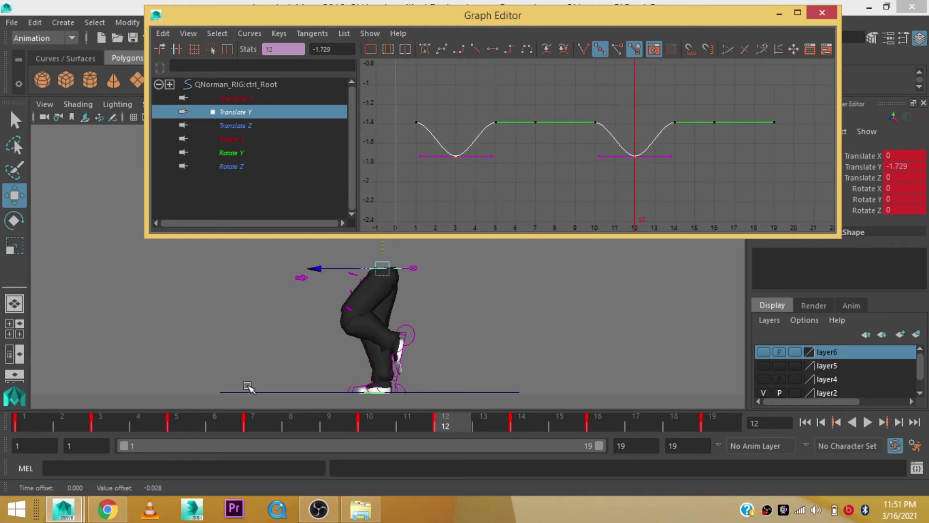
# - Raise the root's Translate Y keys at frames 5 and 14
pyautogui.click(176, 426)
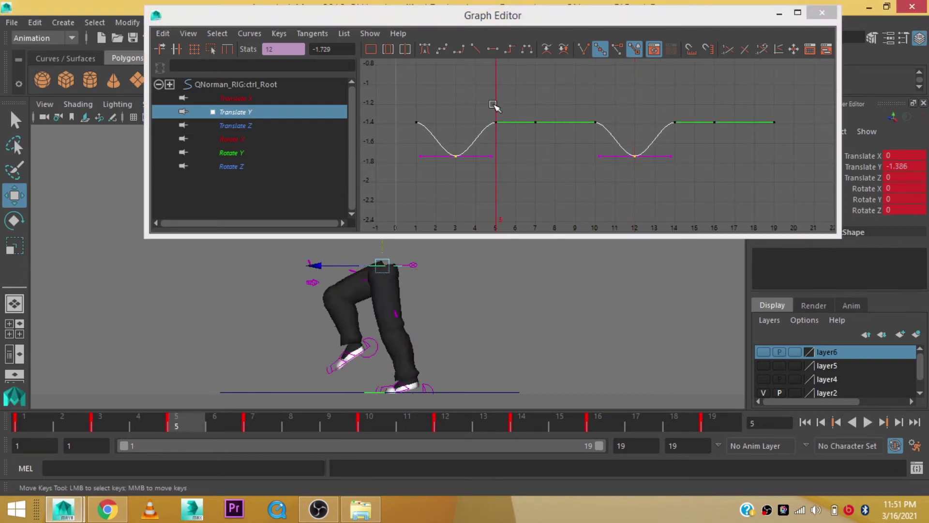
pyautogui.moveTo(484, 107); pyautogui.dragTo(501, 141)
pyautogui.keyDown('shift'); pyautogui.moveTo(679, 139); pyautogui.dragTo(680, 139); pyautogui.keyUp('shift')
pyautogui.moveTo(685, 149); pyautogui.dragTo(685, 141, button='middle')
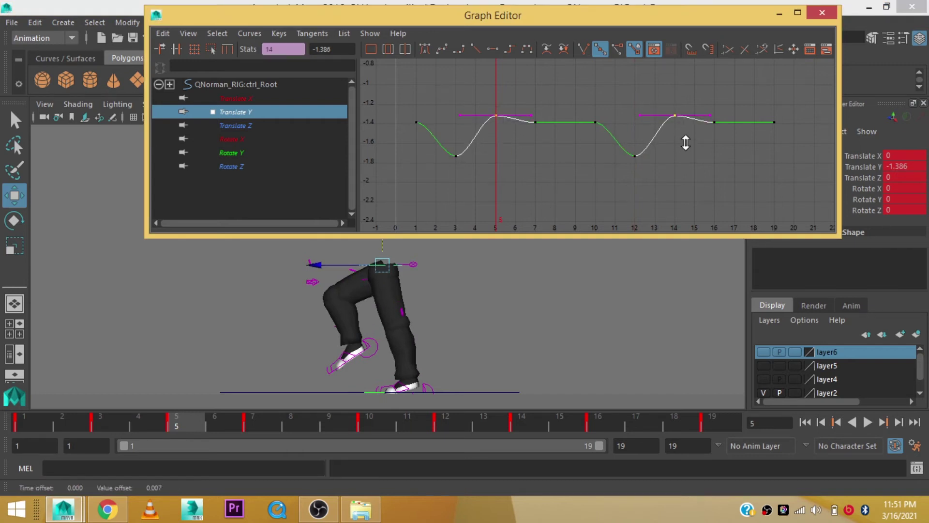
pyautogui.scroll(3, 685, 142)
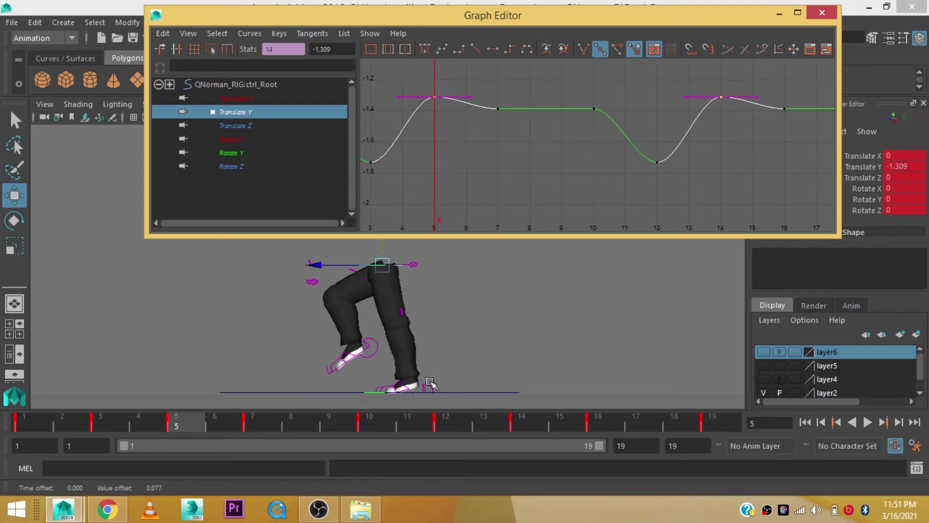
# - Raise the Translate Y keys at frames 7 and 16 higher, to -1.128
pyautogui.click(246, 429)
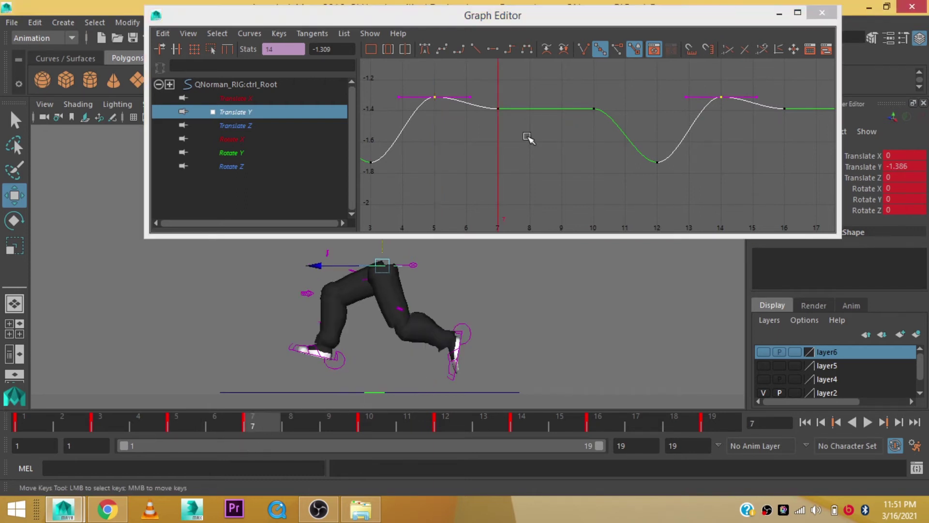
pyautogui.moveTo(490, 86); pyautogui.dragTo(505, 116)
pyautogui.keyDown('shift'); pyautogui.moveTo(784, 130); pyautogui.dragTo(789, 137); pyautogui.keyUp('shift')
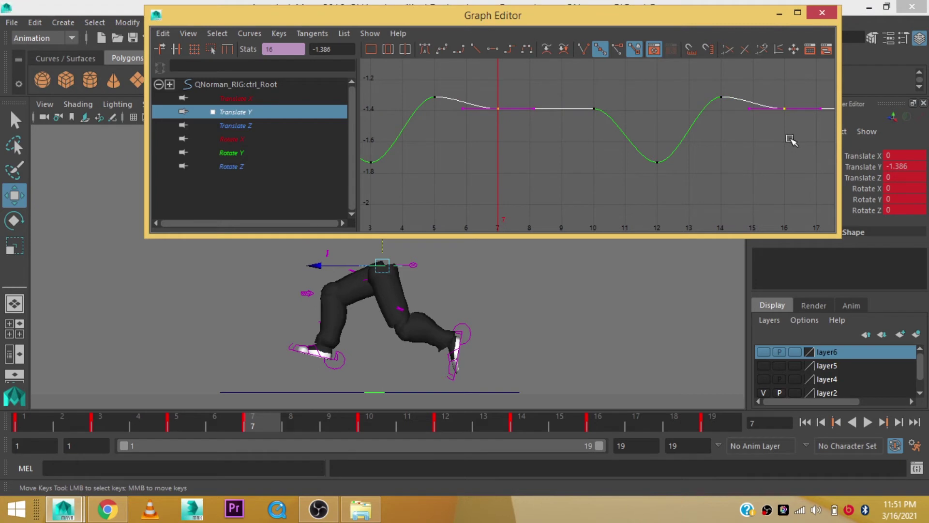
pyautogui.moveTo(765, 143); pyautogui.dragTo(764, 110, button='middle')
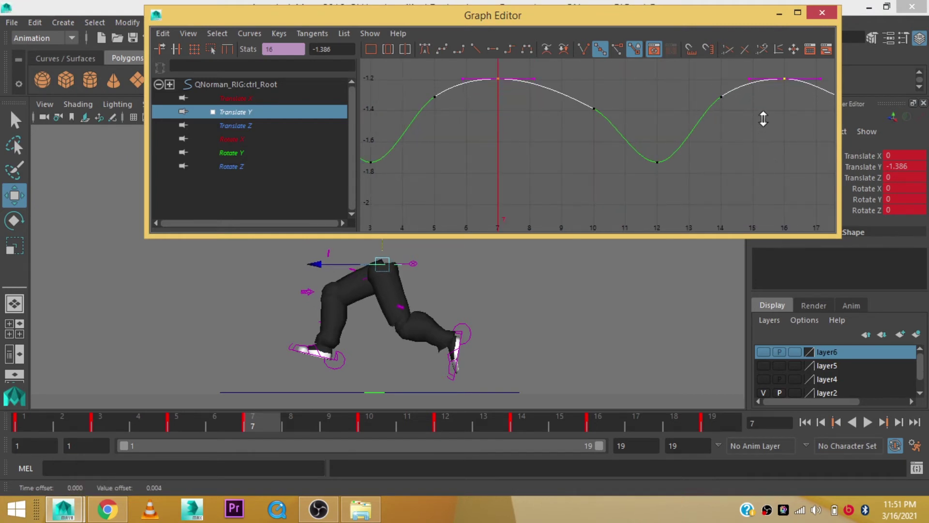
pyautogui.click(569, 124)
pyautogui.scroll(-5, 504, 133)
pyautogui.scroll(3, 533, 141)
pyautogui.click(596, 123)
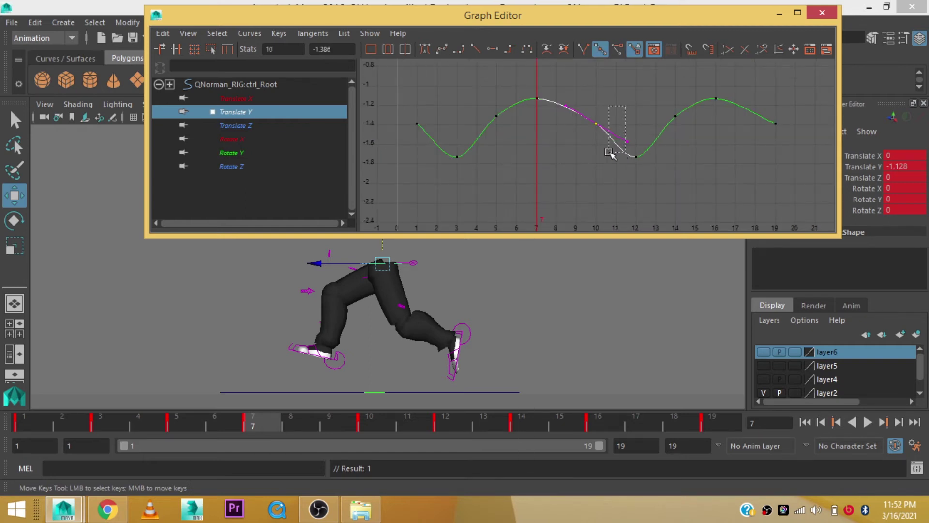
pyautogui.click(633, 109)
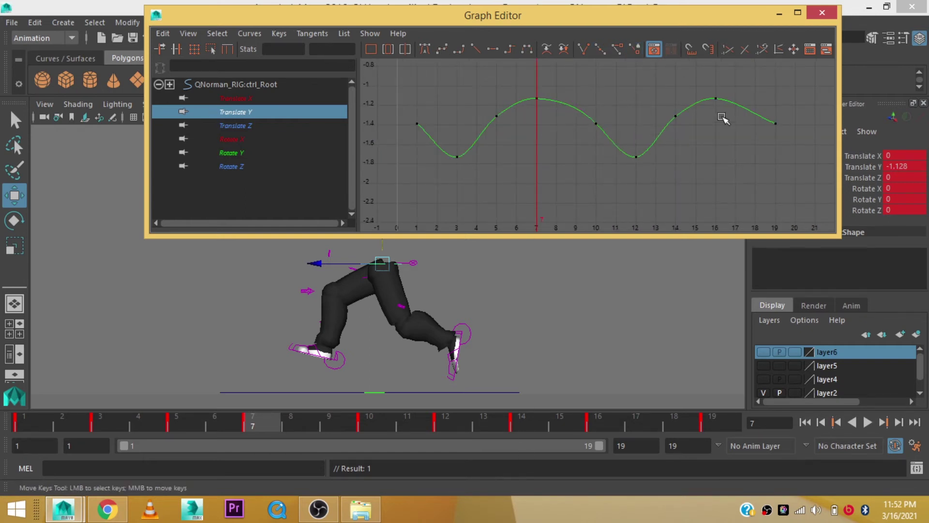
# - Preview the root bounce animation and save the scene
pyautogui.click(687, 107)
pyautogui.click(705, 124)
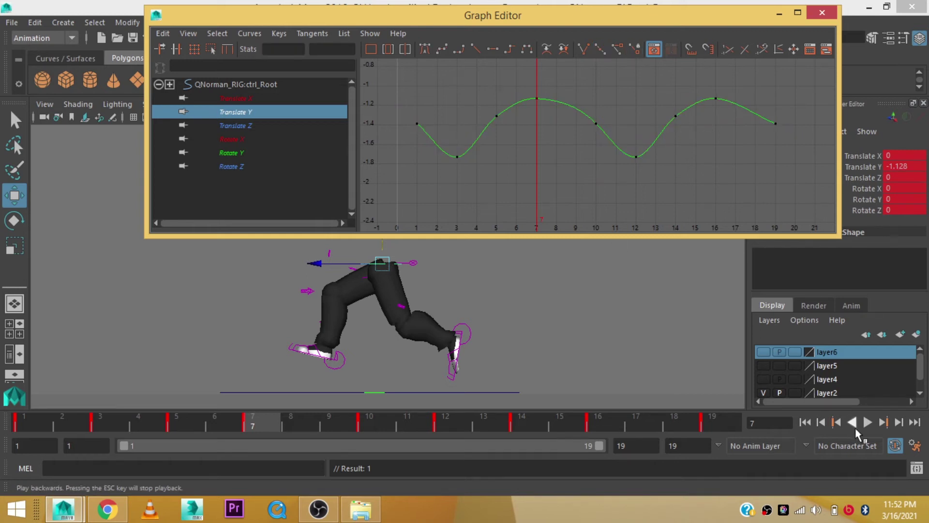
pyautogui.click(867, 423)
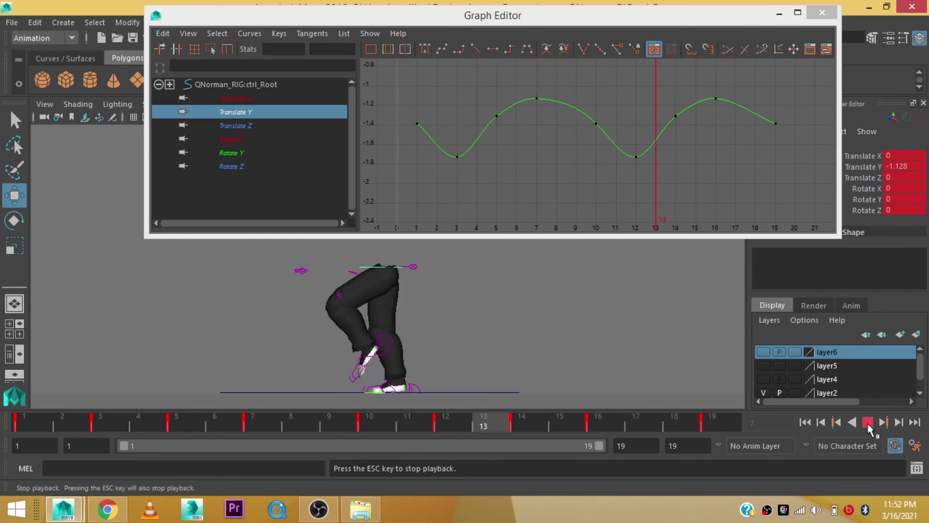
pyautogui.click(867, 423)
pyautogui.hotkey('ctrl', 's')
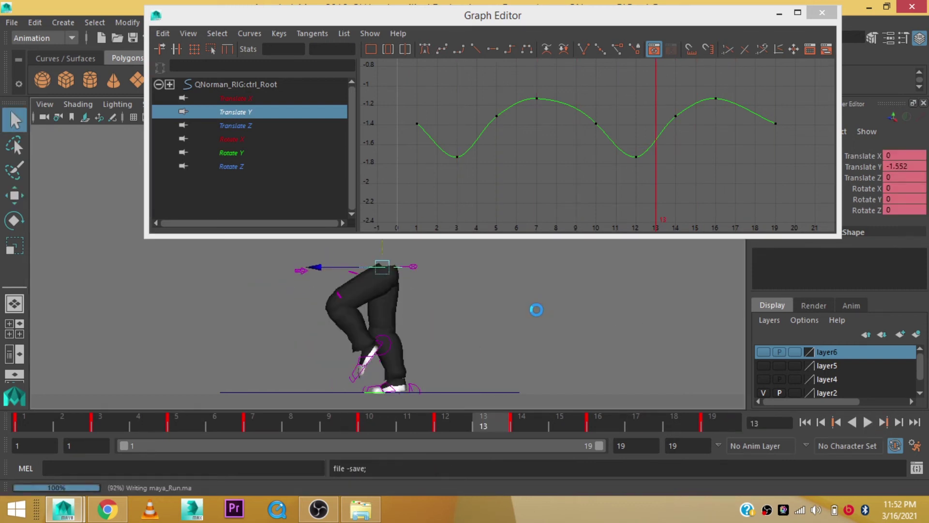
pyautogui.press('w')
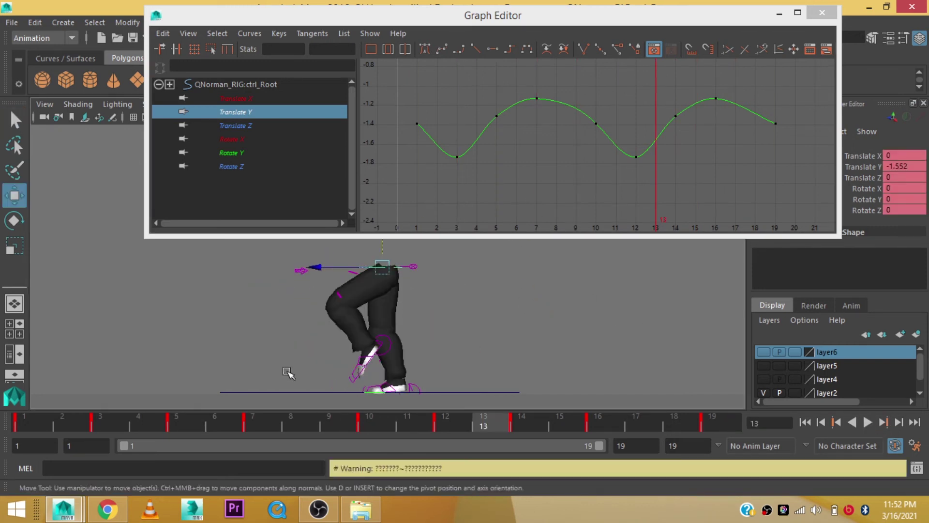
pyautogui.click(25, 420)
pyautogui.hotkey('alt', 'v')
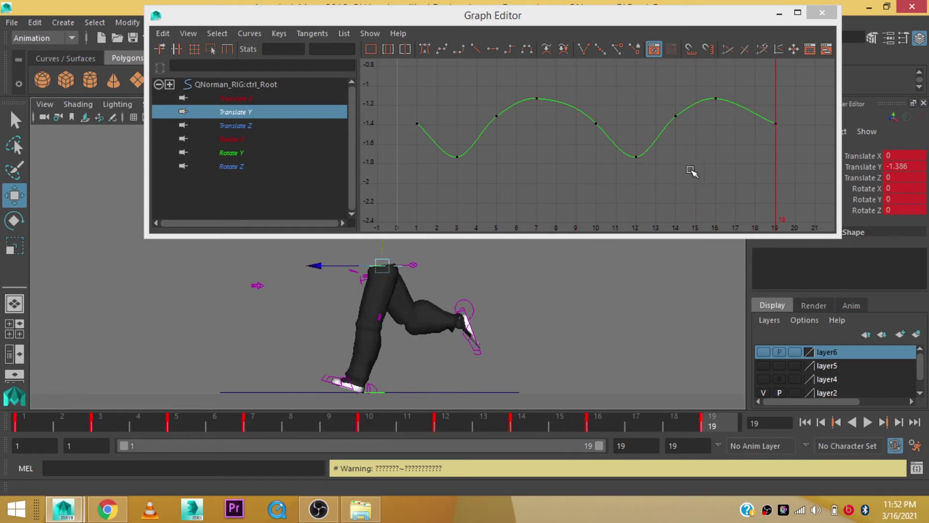
# - Steepen the frame 14 key's outgoing tangent and flatten the frame 7 key's tangents
pyautogui.scroll(5, 655, 141)
pyautogui.moveTo(713, 170); pyautogui.dragTo(690, 127)
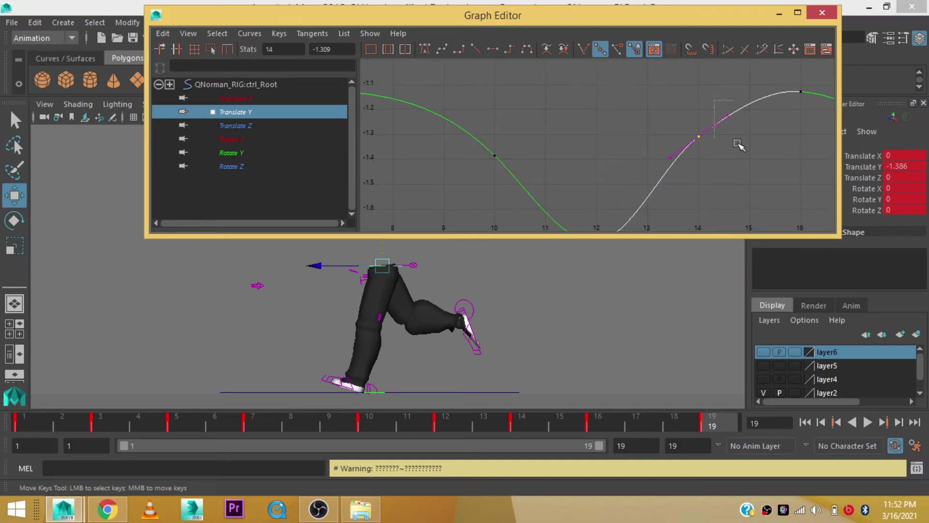
pyautogui.moveTo(763, 156); pyautogui.dragTo(603, 153, button='middle')
pyautogui.keyDown('alt'); pyautogui.moveTo(544, 175); pyautogui.dragTo(618, 166, button='middle'); pyautogui.keyUp('alt')
pyautogui.moveTo(430, 92)
pyautogui.mouseDown()
pyautogui.moveTo(543, 120)
pyautogui.moveTo(492, 84)
pyautogui.mouseUp()
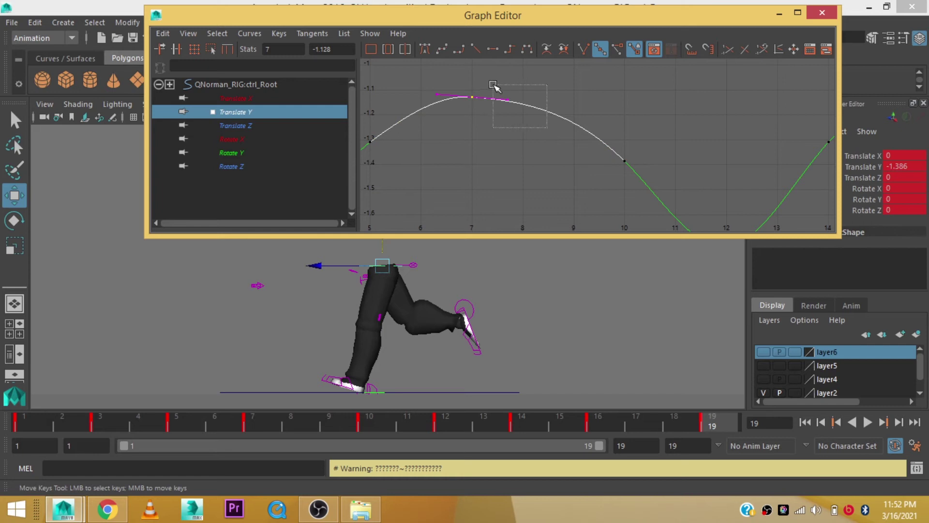
pyautogui.click(494, 49)
pyautogui.press('a')
pyautogui.click(489, 158)
# - Try bending the frame 5 key's out-tangent, then undo the change
pyautogui.scroll(1, 509, 153)
pyautogui.moveTo(468, 157); pyautogui.dragTo(468, 155)
pyautogui.click(482, 110)
pyautogui.moveTo(483, 110); pyautogui.dragTo(536, 160, button='middle')
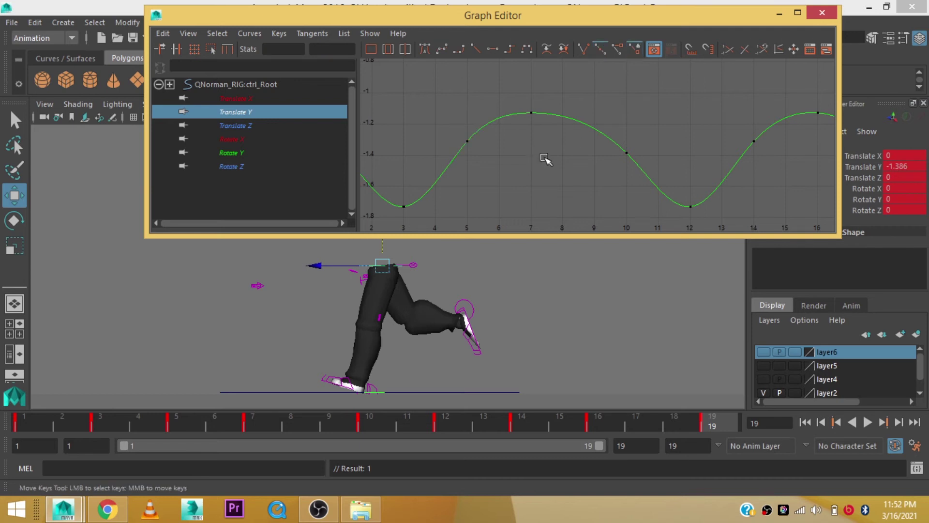
pyautogui.moveTo(421, 129); pyautogui.dragTo(485, 169)
pyautogui.hotkey('ctrl', 'z')
pyautogui.hotkey('ctrl', 'z')
pyautogui.hotkey('ctrl', 'z')
# - Adjust the frame 14 key and tilt the frame 19 key's tangent
pyautogui.keyDown('alt'); pyautogui.moveTo(558, 168); pyautogui.dragTo(475, 166, button='middle'); pyautogui.keyUp('alt')
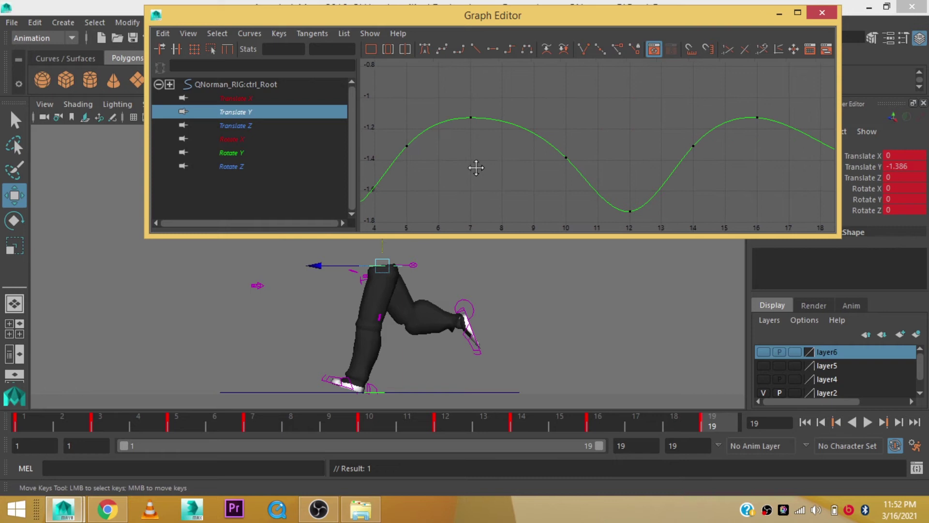
pyautogui.click(695, 145)
pyautogui.keyDown('alt'); pyautogui.moveTo(696, 146); pyautogui.dragTo(687, 166, button='middle'); pyautogui.keyUp('alt')
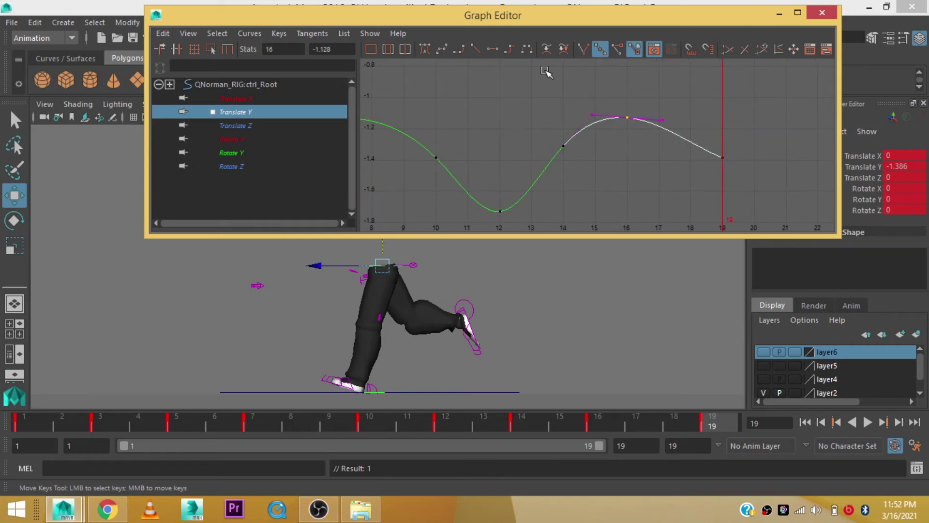
pyautogui.click(649, 156)
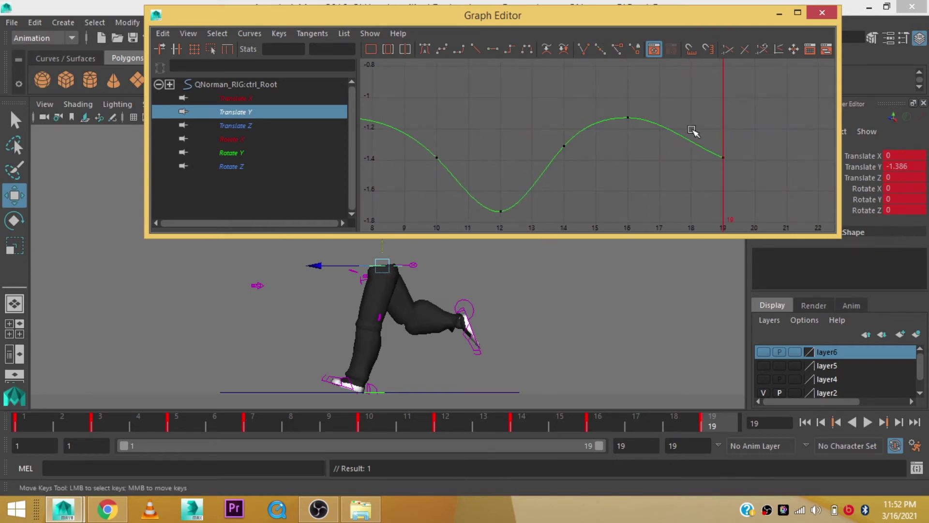
pyautogui.moveTo(695, 131); pyautogui.dragTo(749, 165)
pyautogui.moveTo(751, 203)
pyautogui.mouseDown(button='middle')
pyautogui.moveTo(771, 186)
pyautogui.moveTo(768, 196)
pyautogui.mouseUp(button='middle')
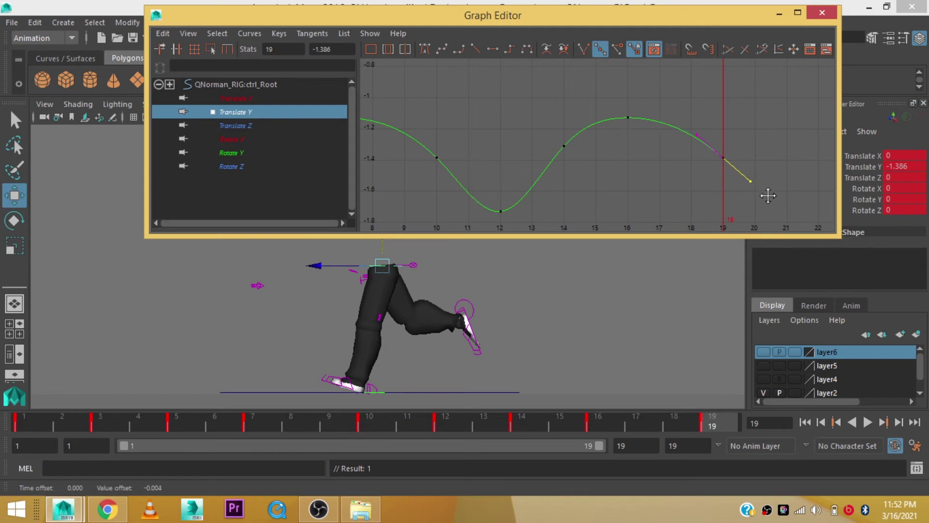
# - Flatten the frame 3 key's tangents and close the Graph Editor
pyautogui.press('a')
pyautogui.keyDown('alt'); pyautogui.moveTo(432, 170); pyautogui.dragTo(591, 152, button='middle'); pyautogui.keyUp('alt')
pyautogui.click(459, 145)
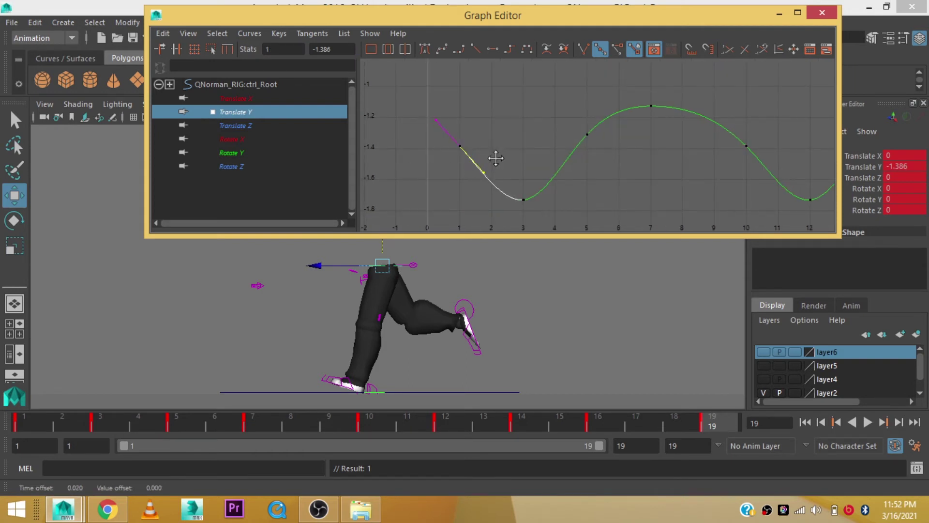
pyautogui.moveTo(501, 157); pyautogui.dragTo(544, 225)
pyautogui.click(493, 49)
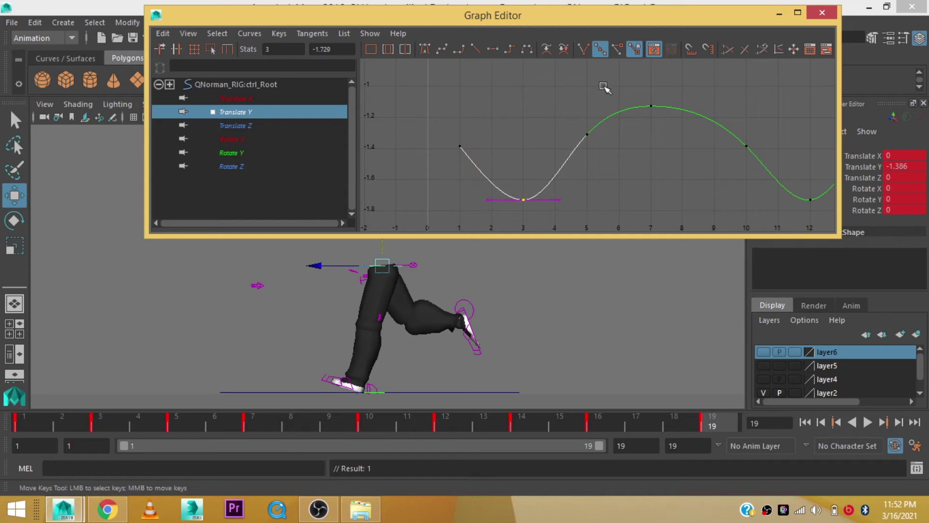
pyautogui.click(822, 16)
# - Save the scene with Ctrl+S
pyautogui.keyDown('alt'); pyautogui.moveTo(452, 299); pyautogui.dragTo(477, 255, button='middle'); pyautogui.keyUp('alt')
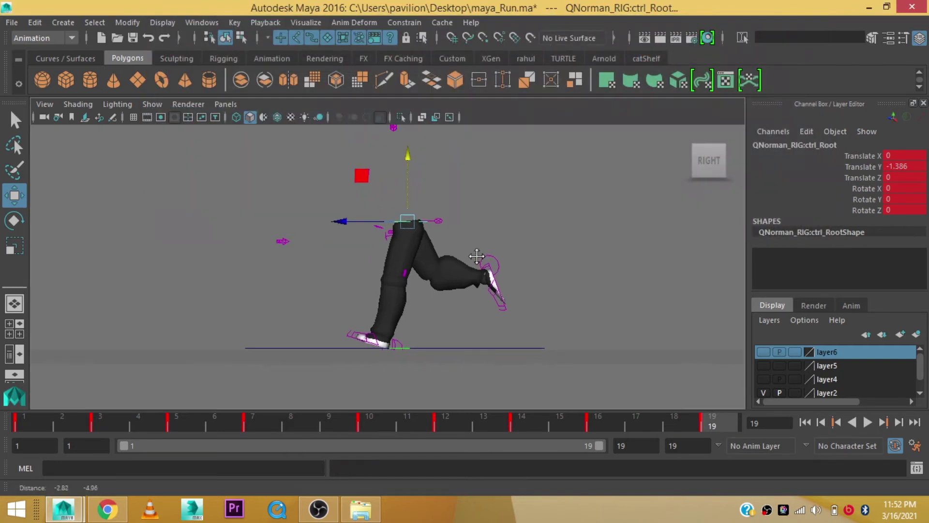
pyautogui.hotkey('ctrl', 's')
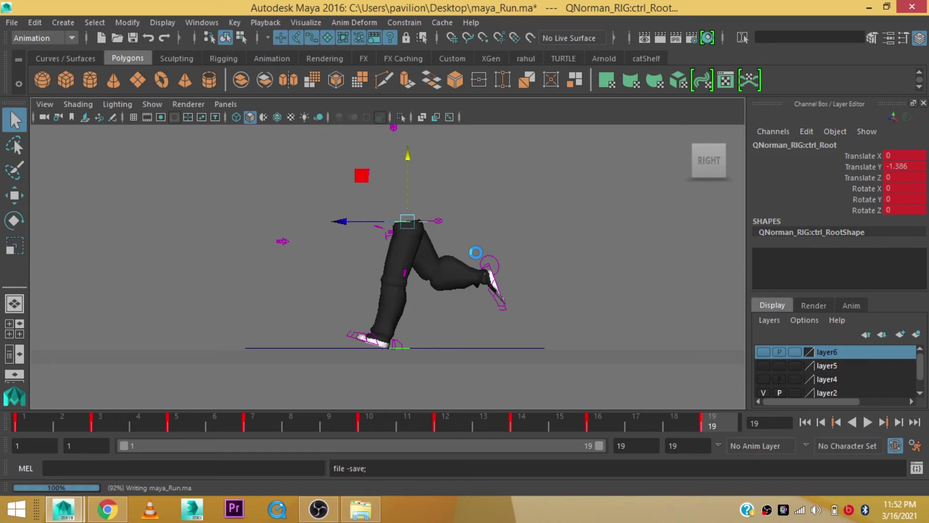
pyautogui.press('w')
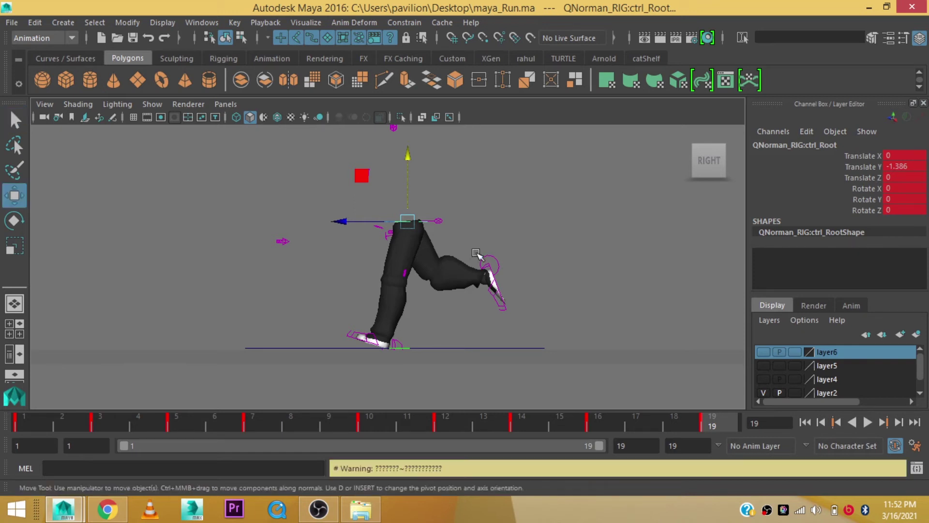
# - Create an editable motion trail on the left foot control ctrlIK_Lf_LegIK
pyautogui.scroll(2, 423, 344)
pyautogui.moveTo(423, 344)
pyautogui.keyDown('alt'); pyautogui.mouseDown(button='middle')
pyautogui.moveTo(441, 279)
pyautogui.moveTo(440, 312)
pyautogui.mouseUp(button='middle'); pyautogui.keyUp('alt')
pyautogui.click(419, 279)
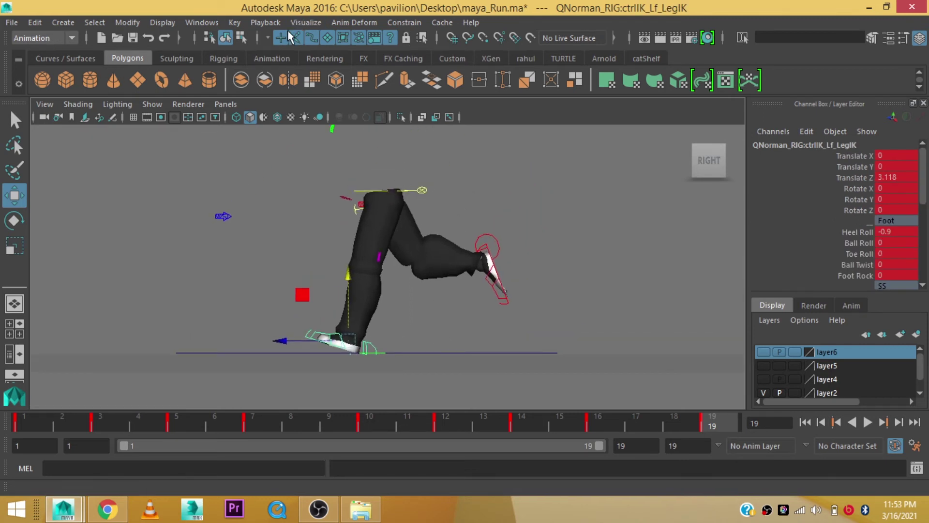
pyautogui.click(302, 22)
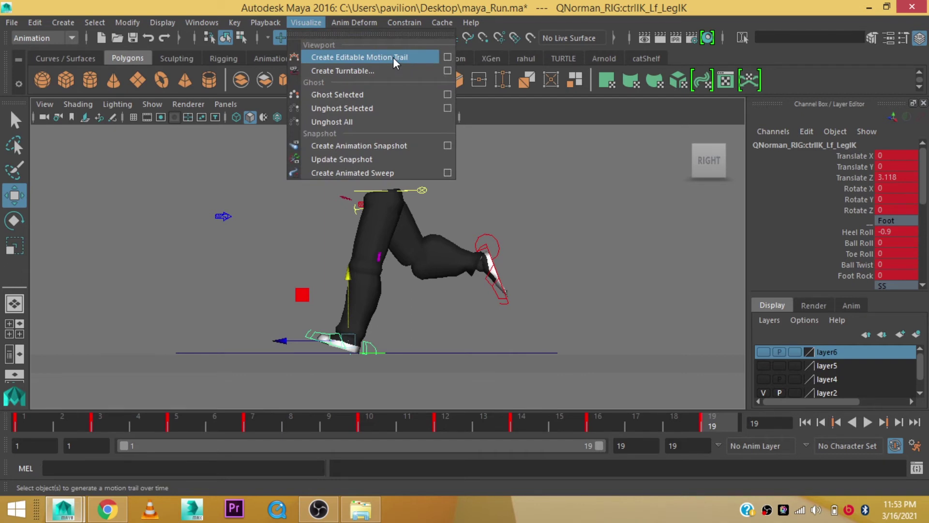
pyautogui.click(426, 57)
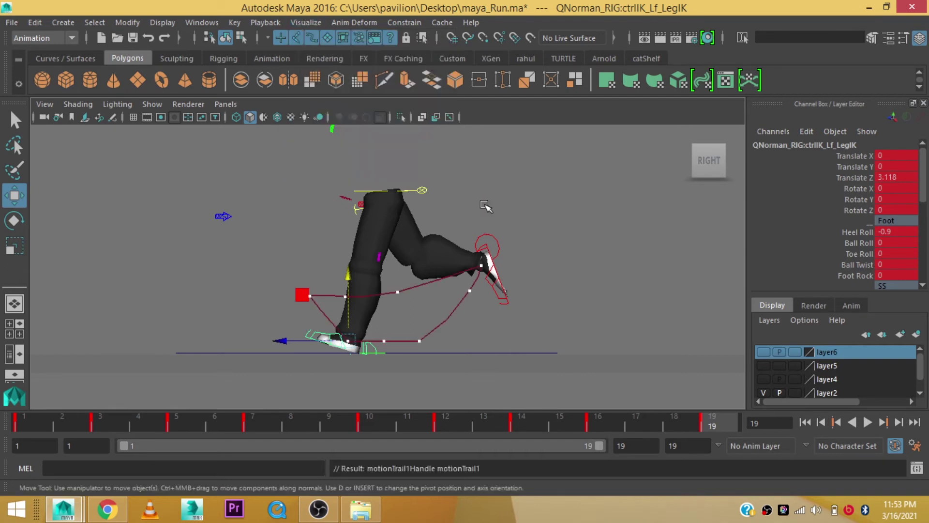
pyautogui.scroll(2, 445, 252)
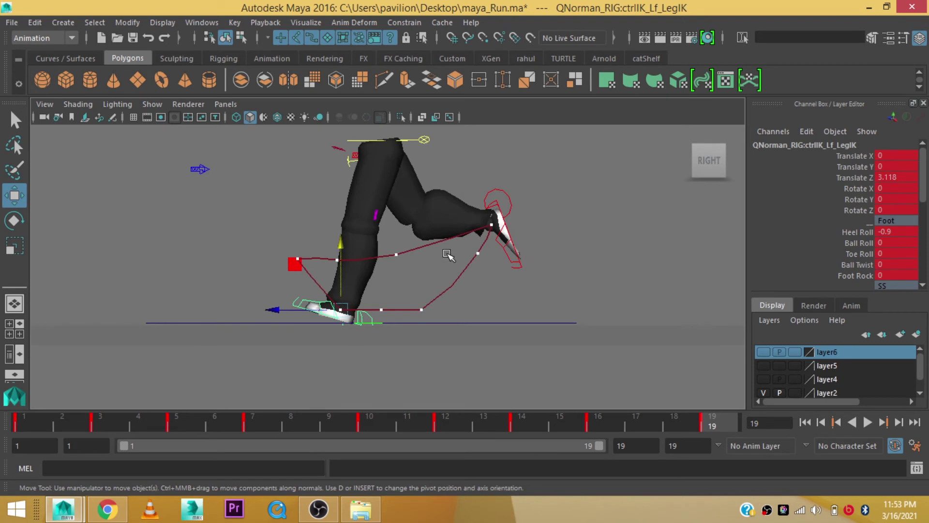
# - Key the left foot's Heel Roll at 0 on frame 2
pyautogui.moveTo(28, 418); pyautogui.dragTo(62, 421)
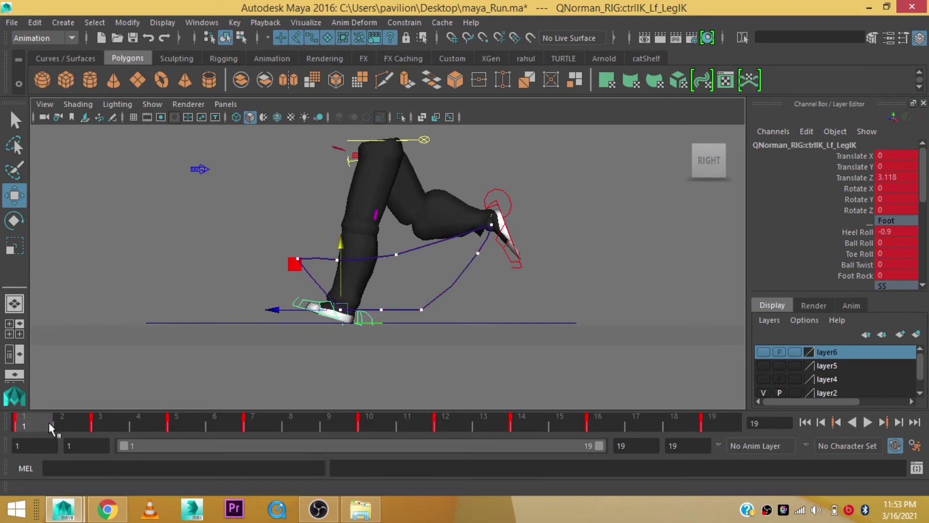
pyautogui.keyDown('alt'); pyautogui.moveTo(480, 268); pyautogui.dragTo(482, 255, button='middle'); pyautogui.keyUp('alt')
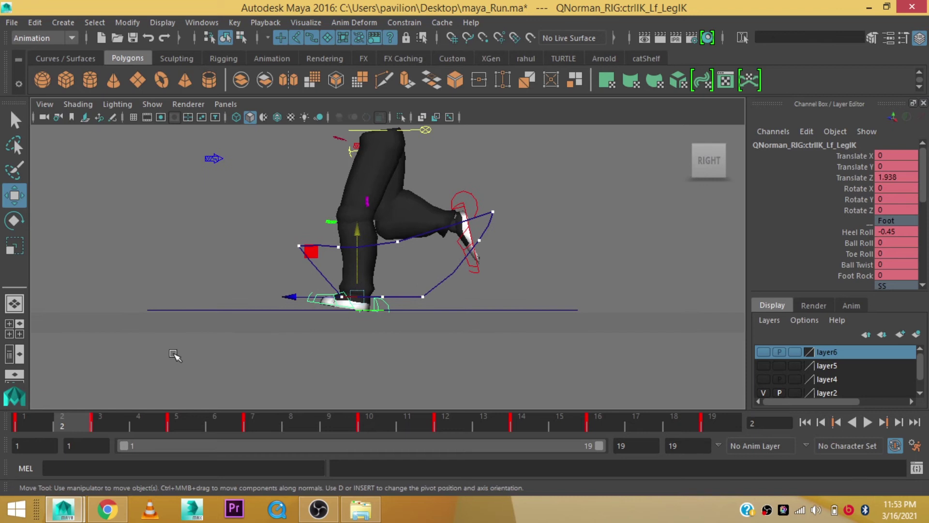
pyautogui.scroll(1, 187, 362)
pyautogui.scroll(1, 181, 365)
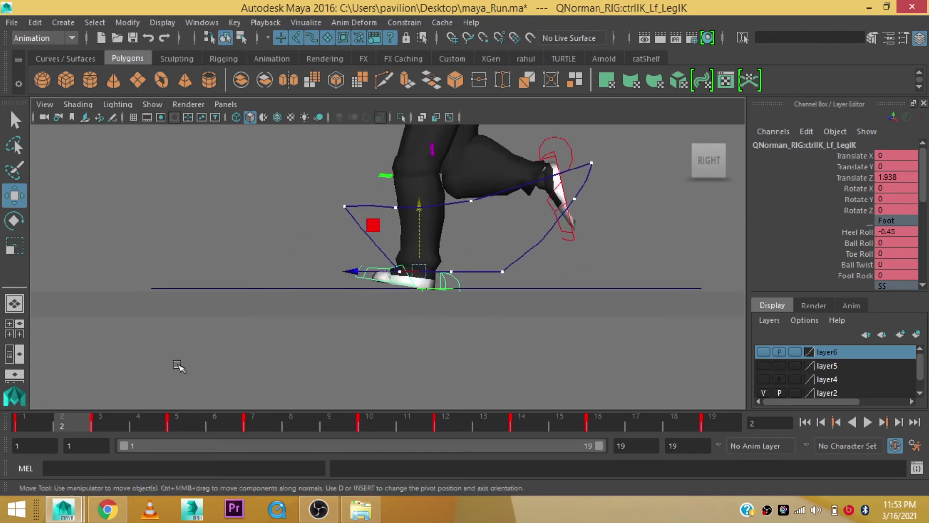
pyautogui.click(29, 421)
pyautogui.scroll(1, 332, 306)
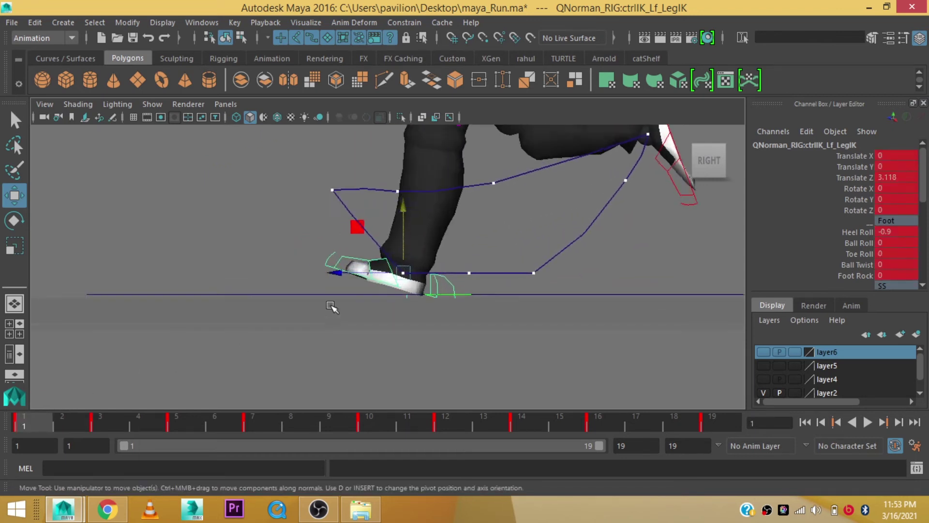
pyautogui.scroll(1, 332, 306)
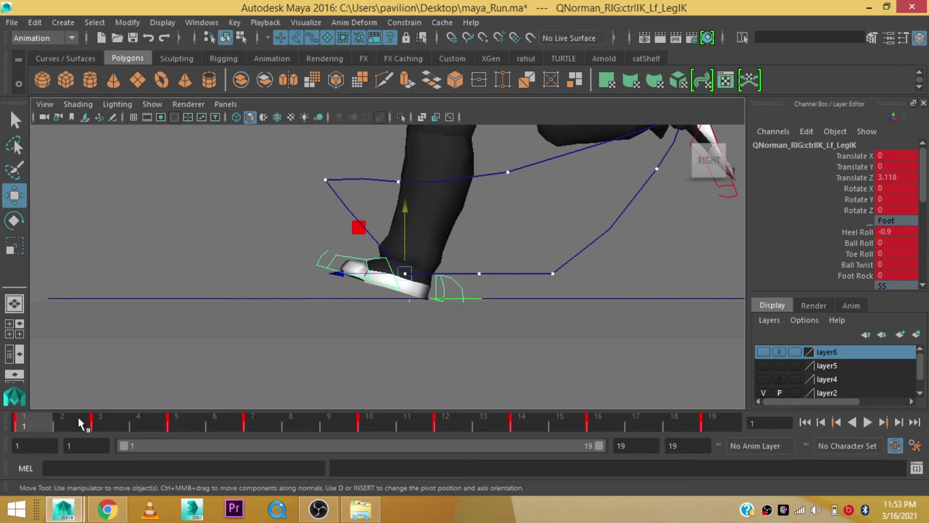
pyautogui.click(77, 416)
pyautogui.doubleClick(887, 232)
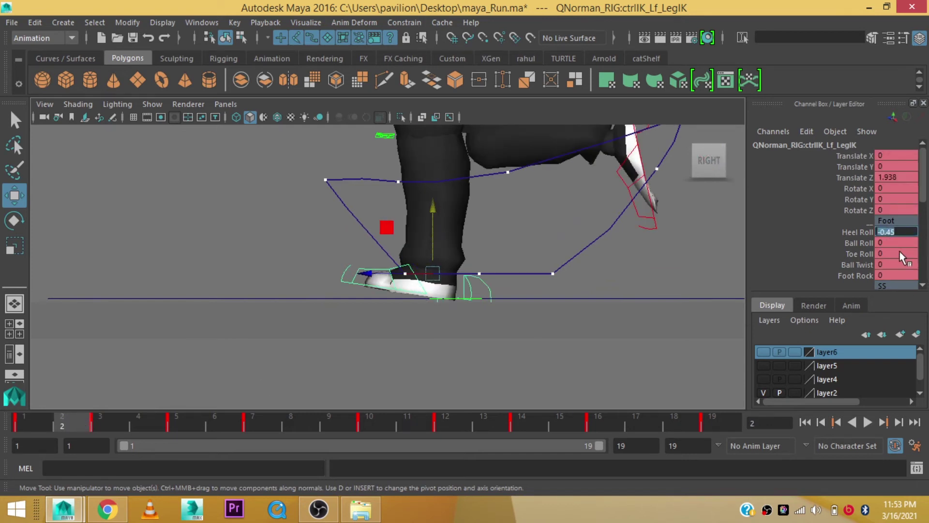
pyautogui.press('Return')
# - Play back the leg animation and nudge the foot control along Z at frame 6
pyautogui.hotkey('alt', 'v')
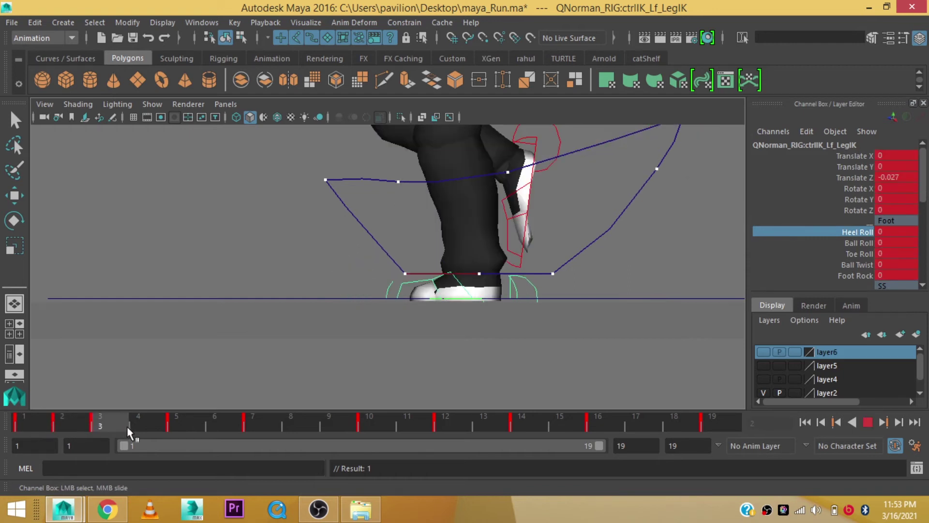
pyautogui.click(204, 423)
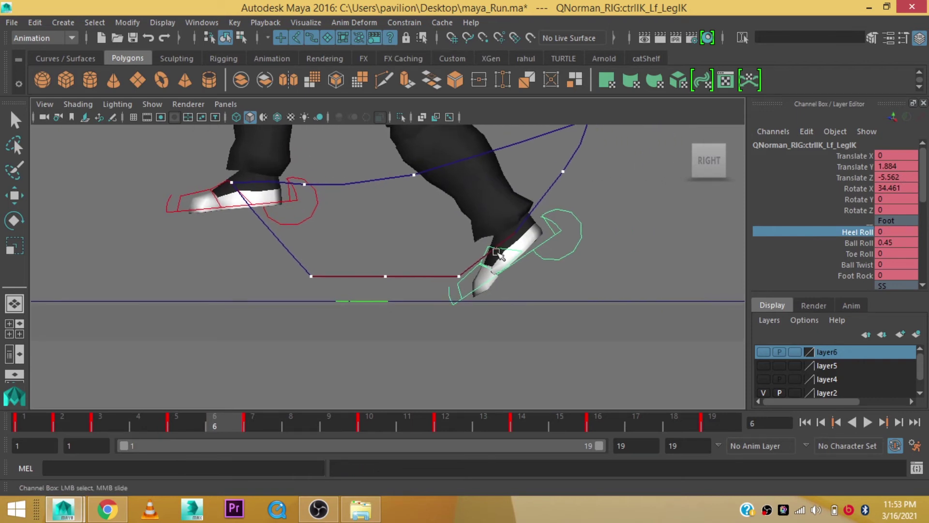
pyautogui.press('w')
pyautogui.moveTo(450, 234); pyautogui.dragTo(457, 233)
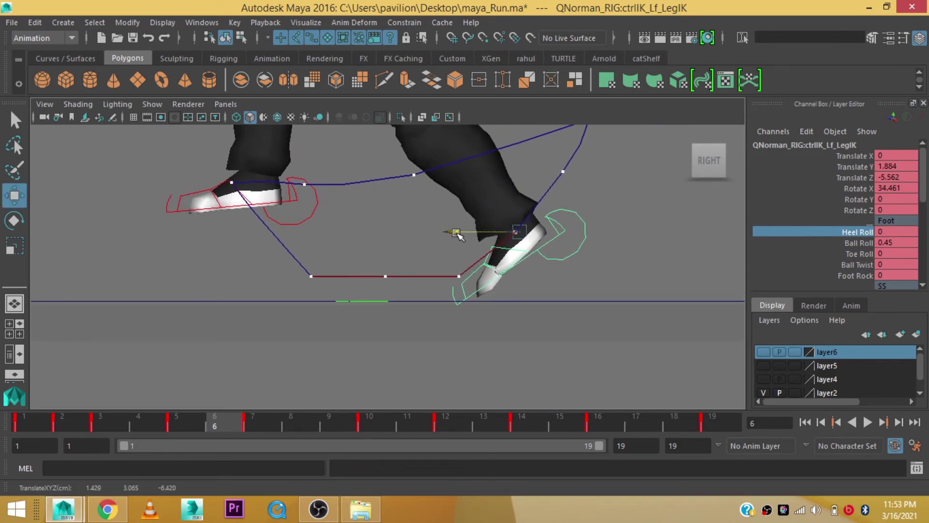
# - Raise the left foot control higher at frame 11 and key it
pyautogui.click(272, 421)
pyautogui.click(296, 419)
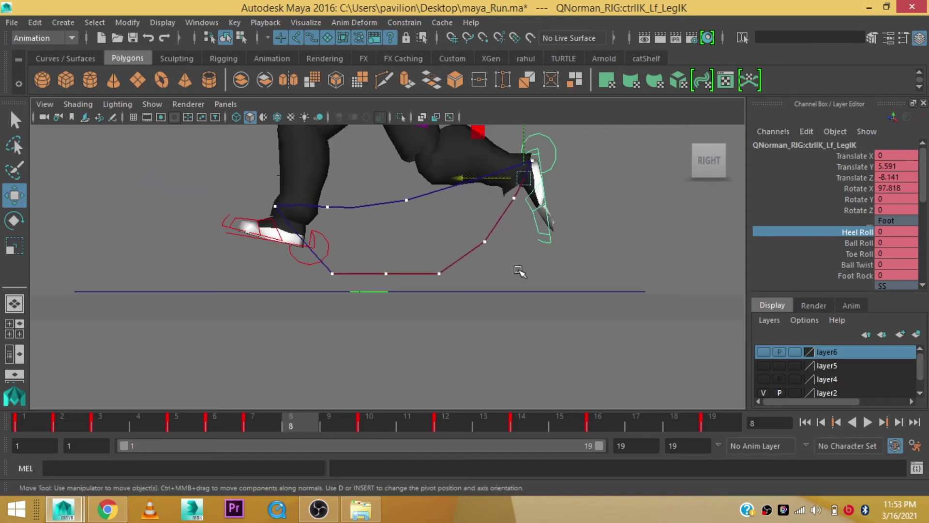
pyautogui.keyDown('alt'); pyautogui.moveTo(519, 270); pyautogui.dragTo(497, 311, button='middle'); pyautogui.keyUp('alt')
pyautogui.click(334, 416)
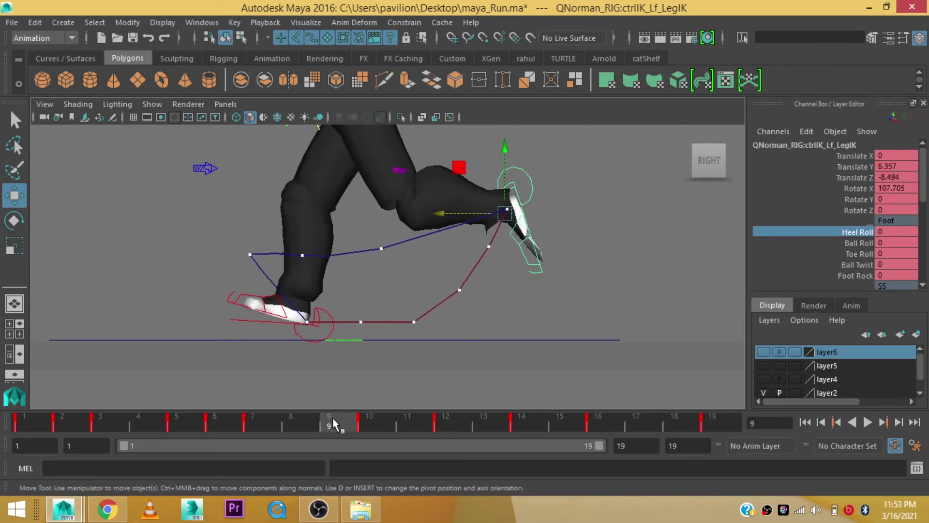
pyautogui.click(363, 422)
pyautogui.click(406, 421)
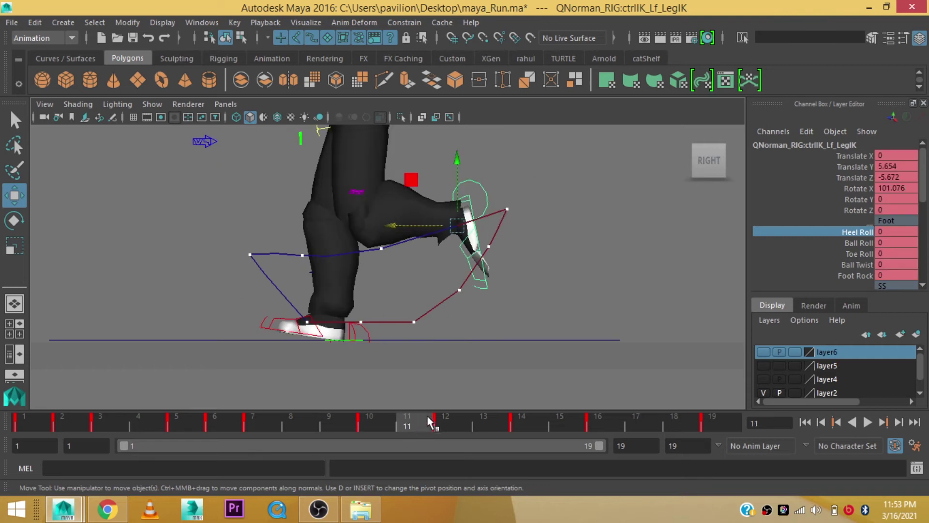
pyautogui.moveTo(461, 225); pyautogui.dragTo(458, 217)
pyautogui.press('s')
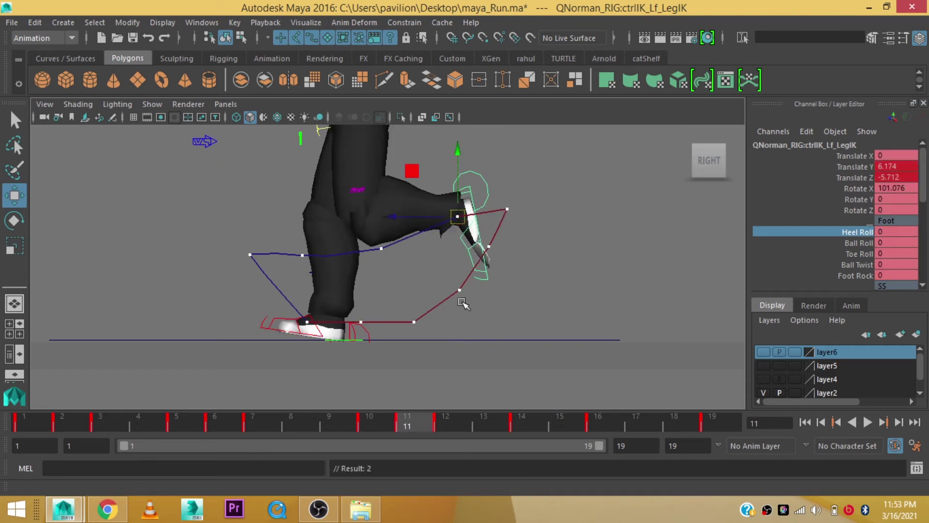
# - Lower and key the foot at frame 9, then key frame 8 at Translate Y 4.813
pyautogui.click(380, 423)
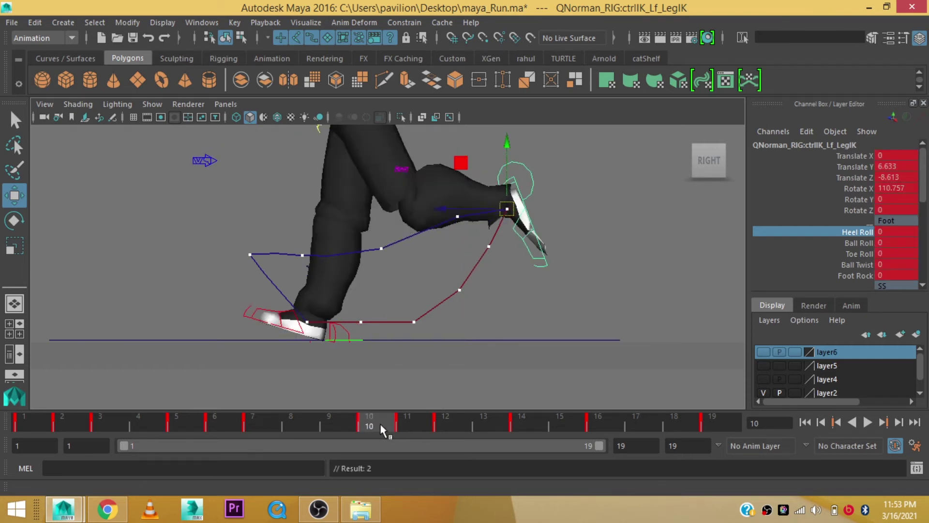
pyautogui.click(333, 423)
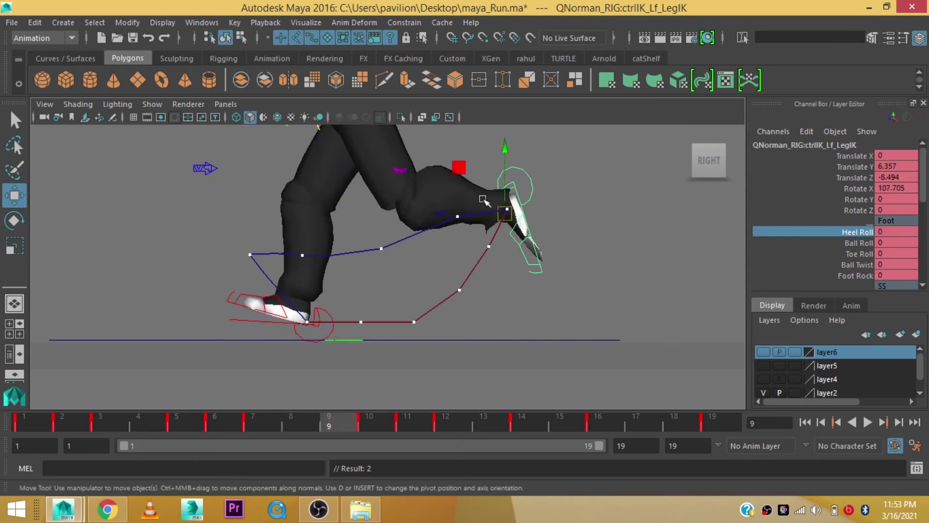
pyautogui.moveTo(505, 213); pyautogui.dragTo(504, 225)
pyautogui.press('s')
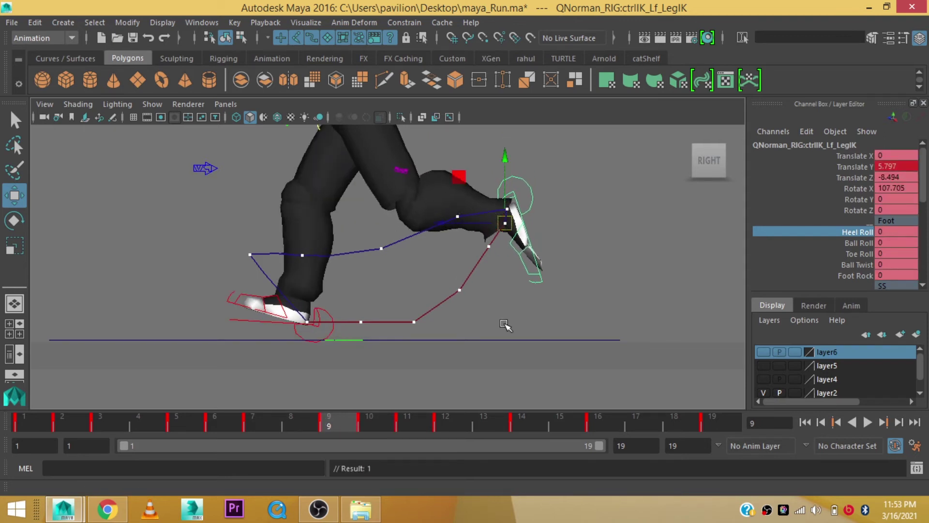
pyautogui.moveTo(244, 420); pyautogui.dragTo(297, 430)
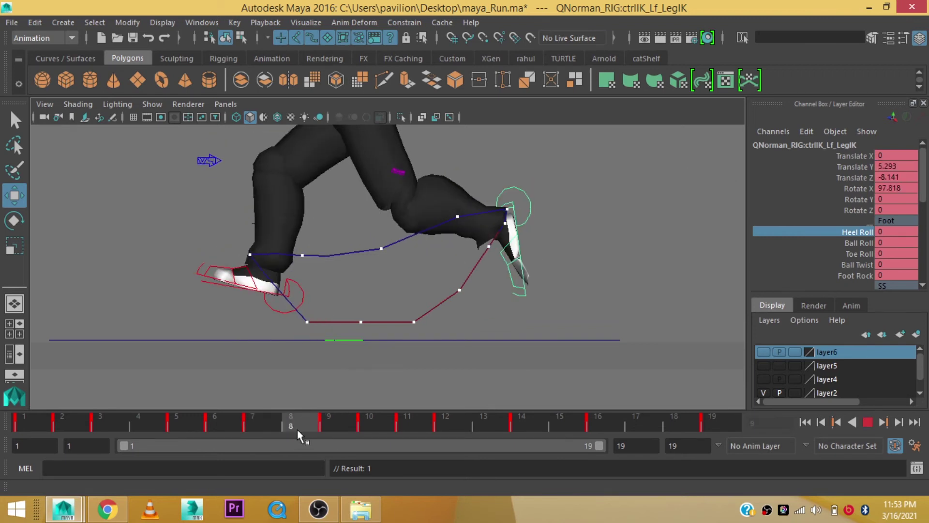
pyautogui.moveTo(500, 231); pyautogui.dragTo(501, 235)
pyautogui.hotkey('shift', 'w')
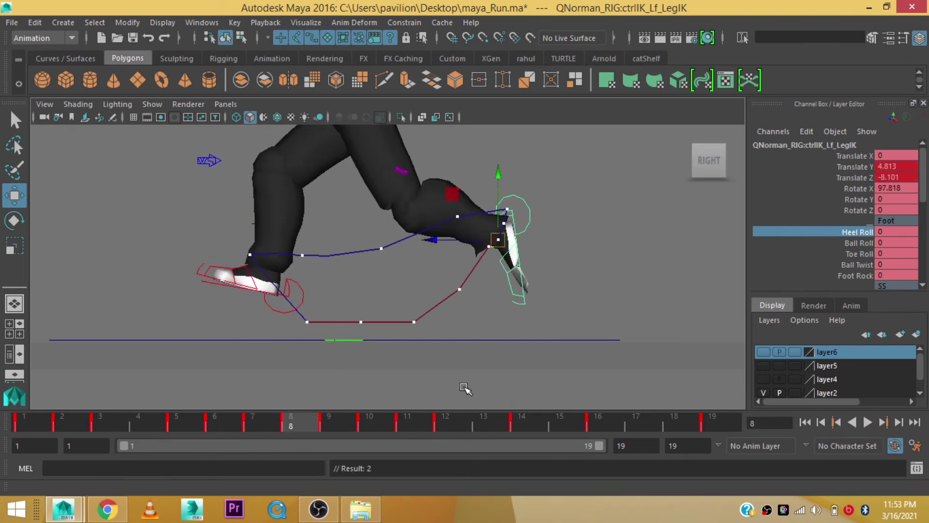
# - Delete the left foot control's keys at frames 8 and 9 from the time slider
pyautogui.rightClick(292, 422)
pyautogui.click(334, 260)
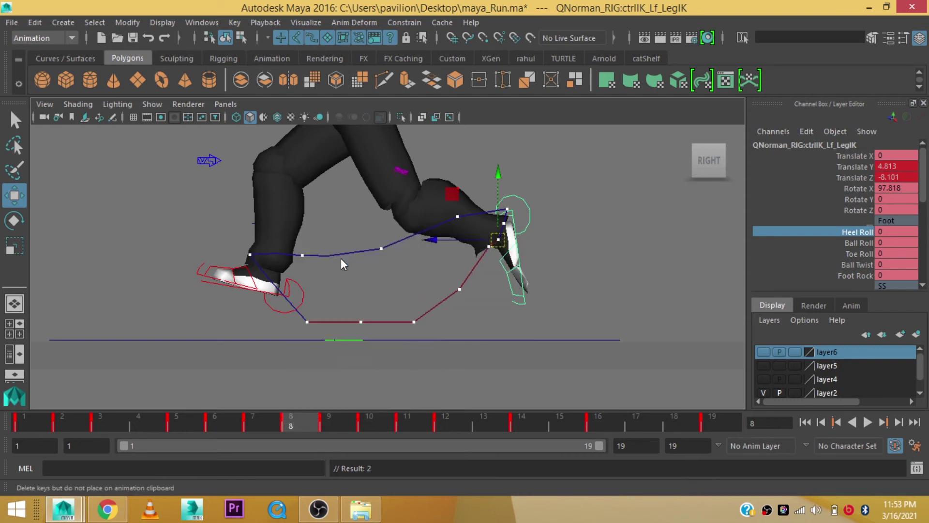
pyautogui.click(342, 426)
pyautogui.rightClick(337, 426)
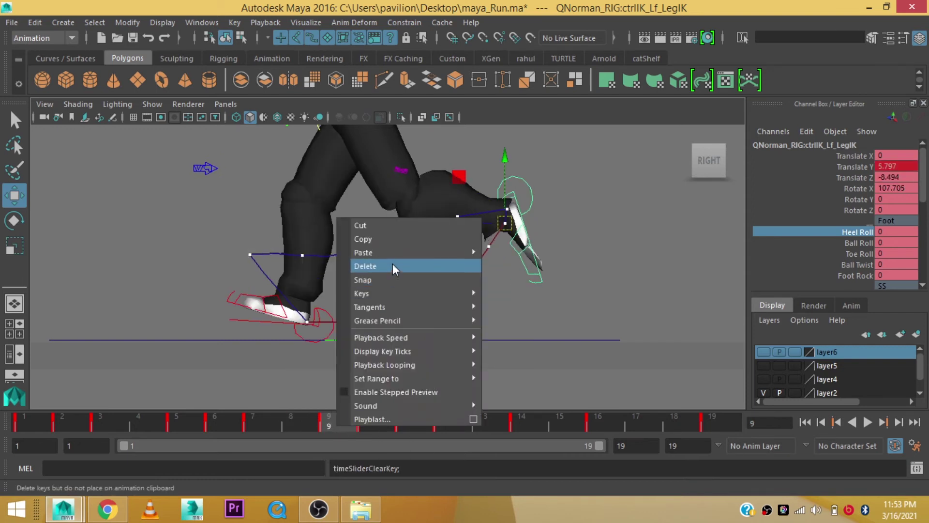
pyautogui.click(358, 266)
# - Step and scrub through frames 9–11 to check the foot's stride
pyautogui.click(388, 424)
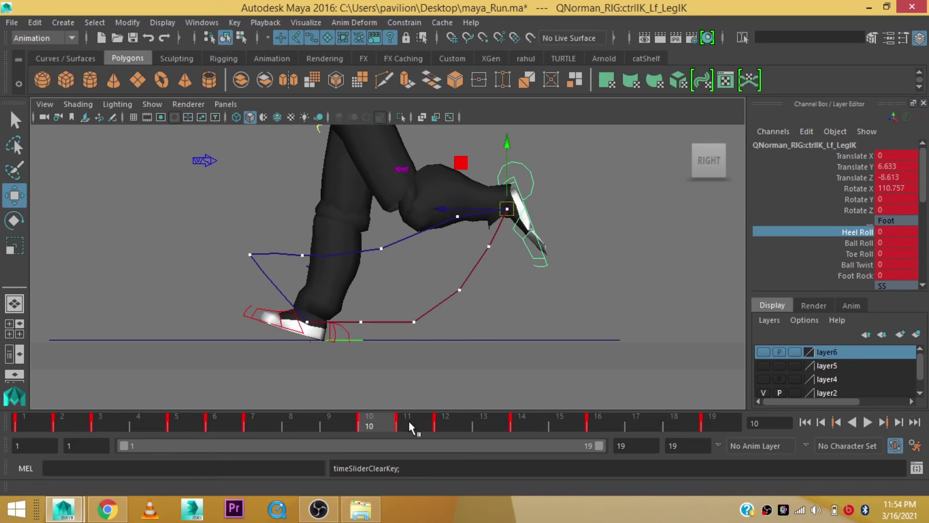
pyautogui.click(412, 420)
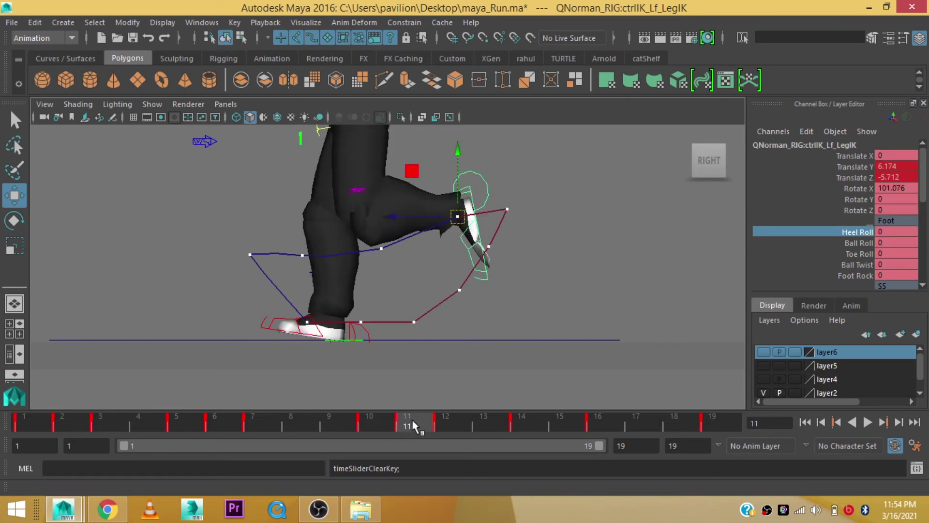
pyautogui.click(363, 422)
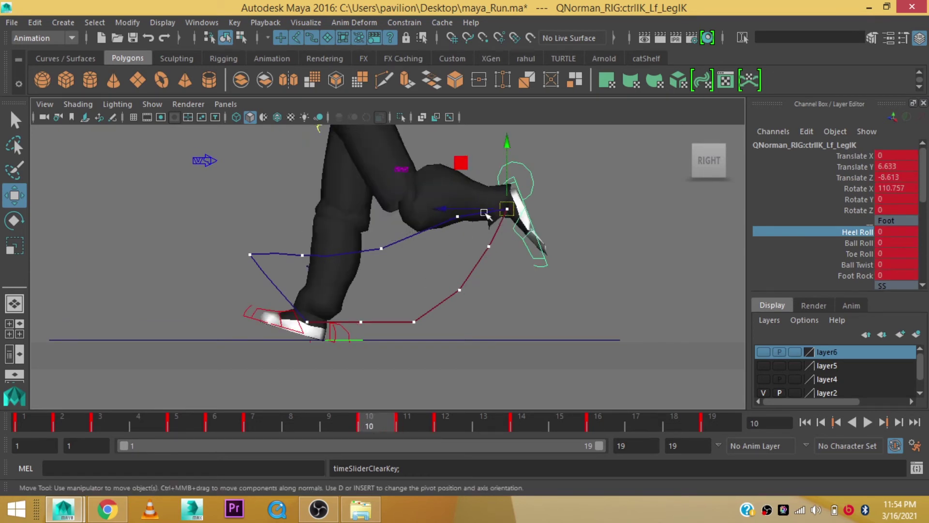
pyautogui.click(334, 420)
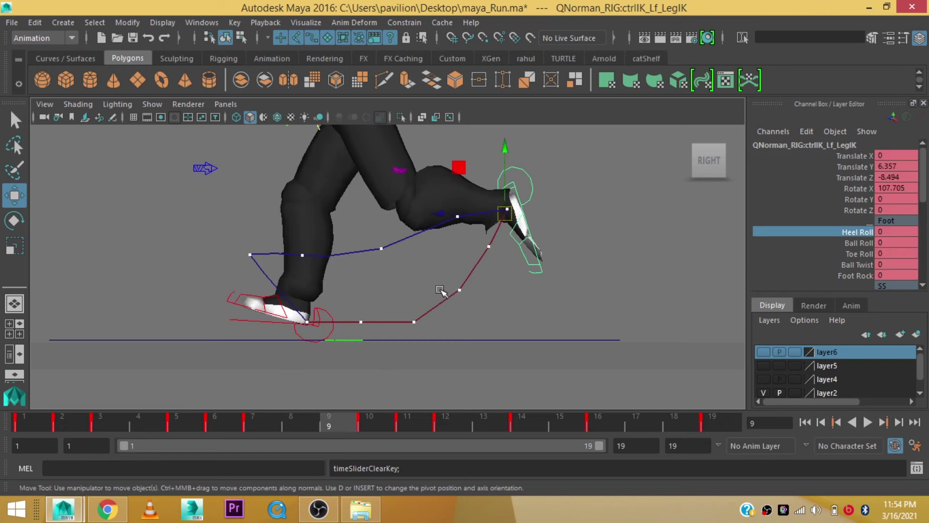
pyautogui.moveTo(375, 422); pyautogui.dragTo(410, 424)
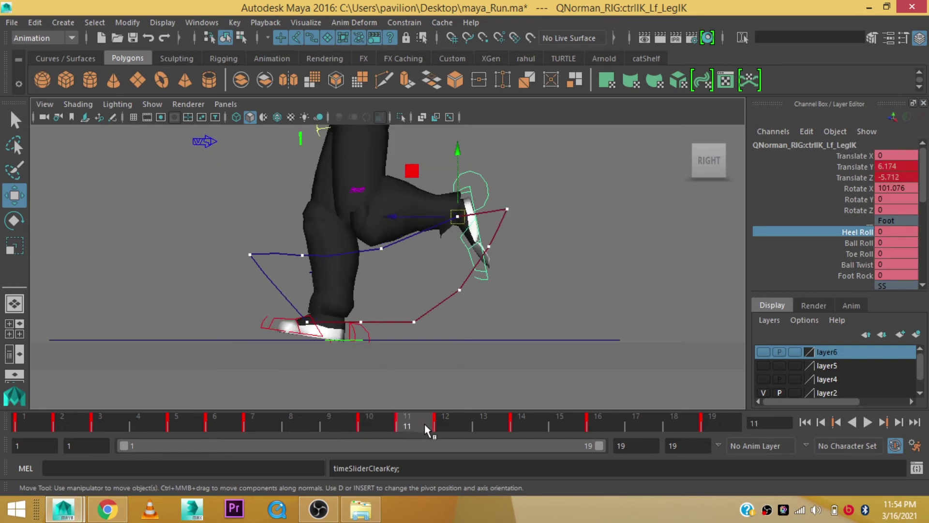
# - Lower the left foot slightly at frame 13 and raise it at frame 15
pyautogui.click(446, 424)
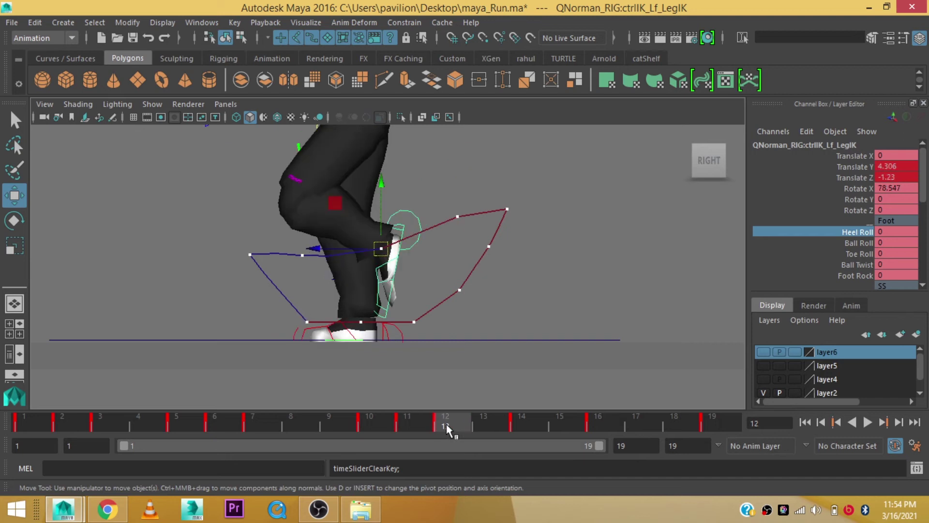
pyautogui.click(490, 422)
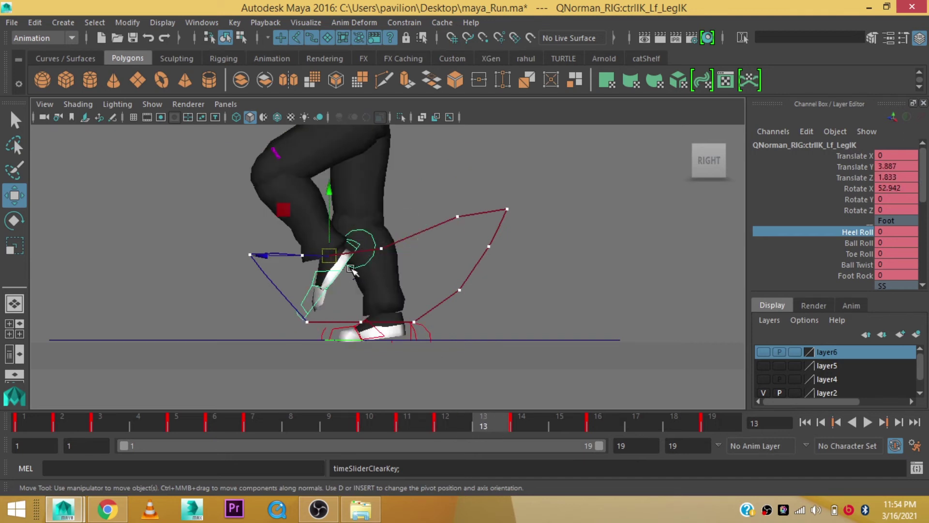
pyautogui.click(445, 425)
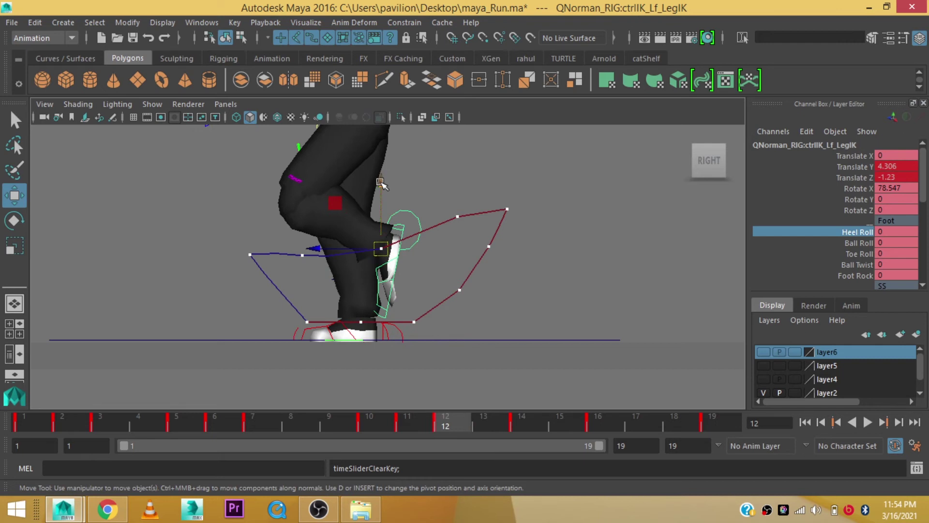
pyautogui.click(484, 422)
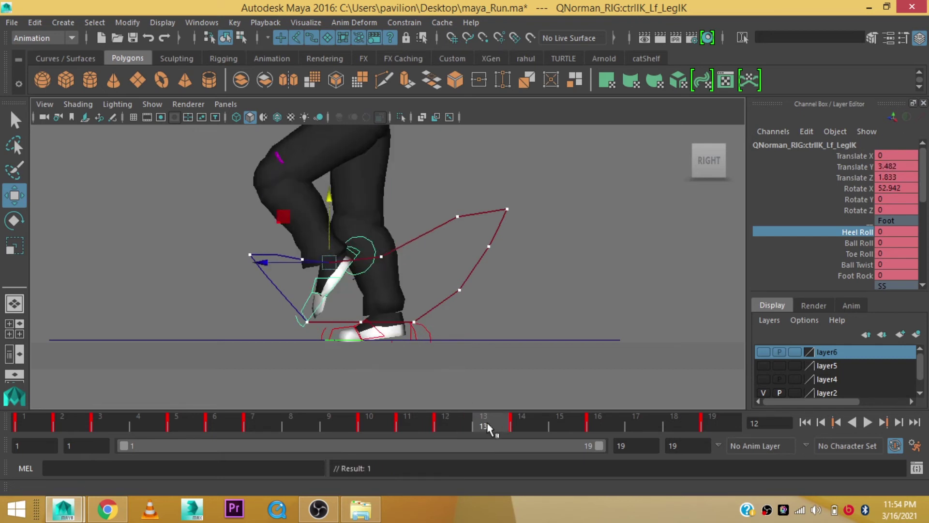
pyautogui.moveTo(329, 198); pyautogui.dragTo(329, 203)
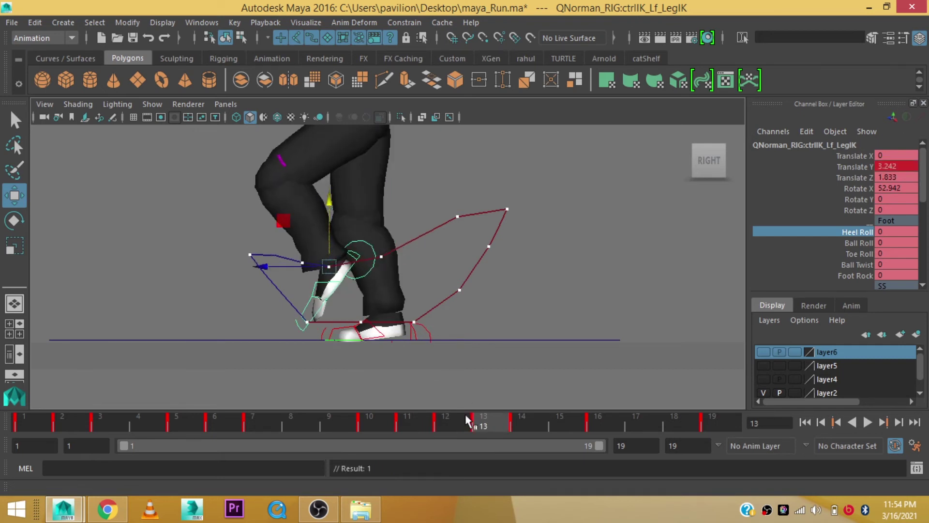
pyautogui.moveTo(503, 426); pyautogui.dragTo(547, 421)
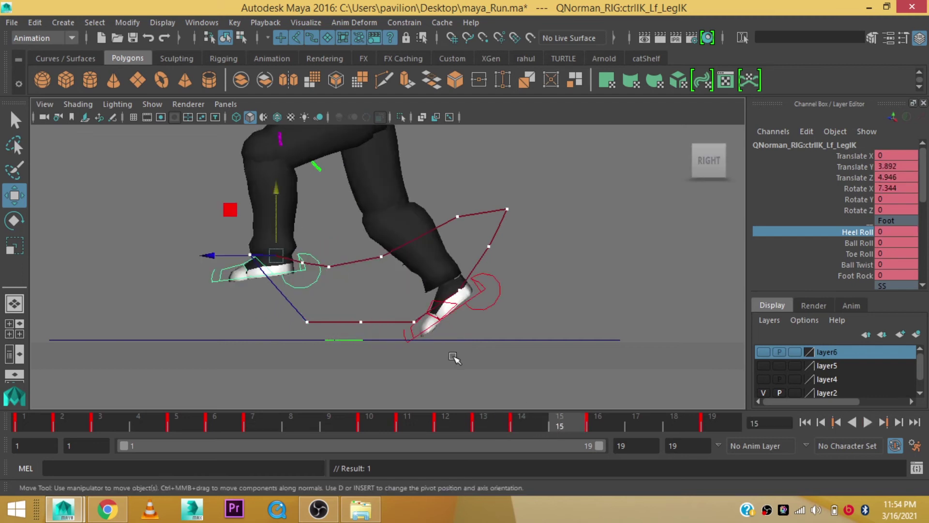
pyautogui.moveTo(275, 255); pyautogui.dragTo(275, 248)
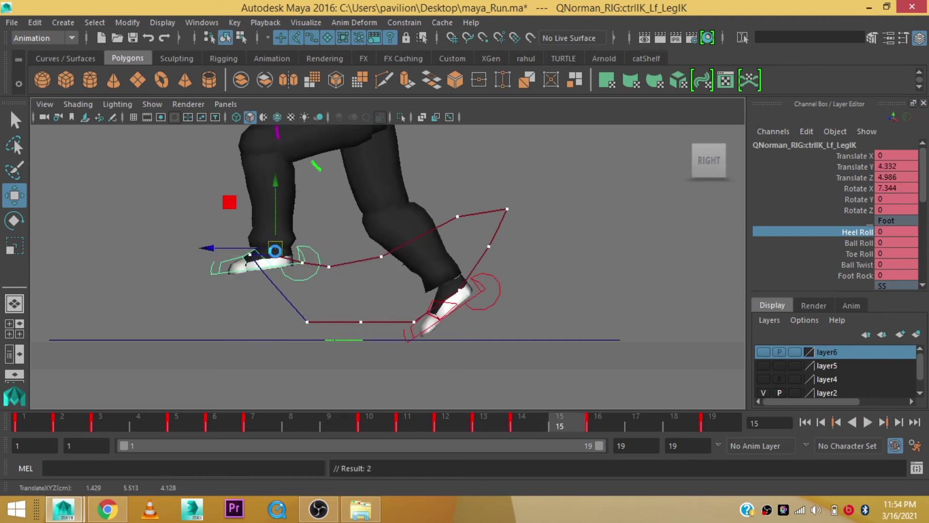
# - Move the left foot at frame 18 to Translate Y 0.932, Z 4.514, then play back
pyautogui.click(596, 419)
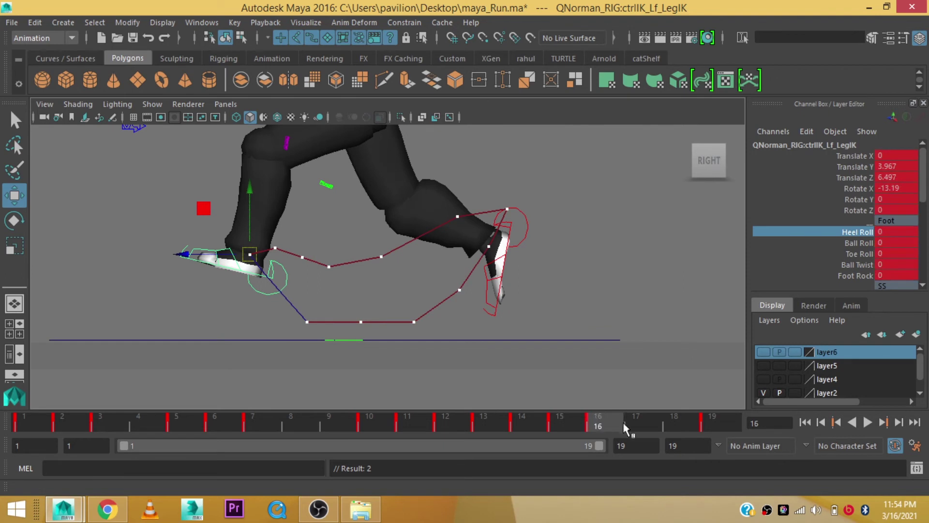
pyautogui.click(649, 425)
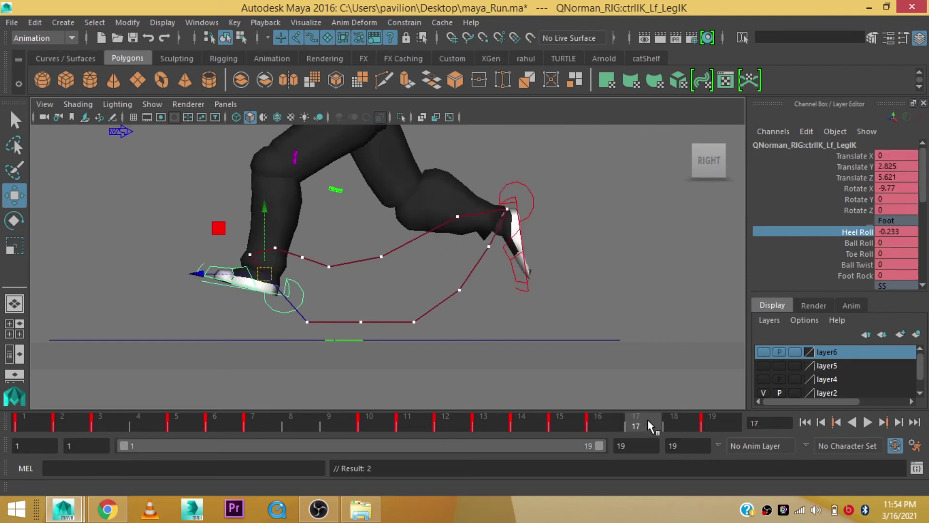
pyautogui.click(674, 426)
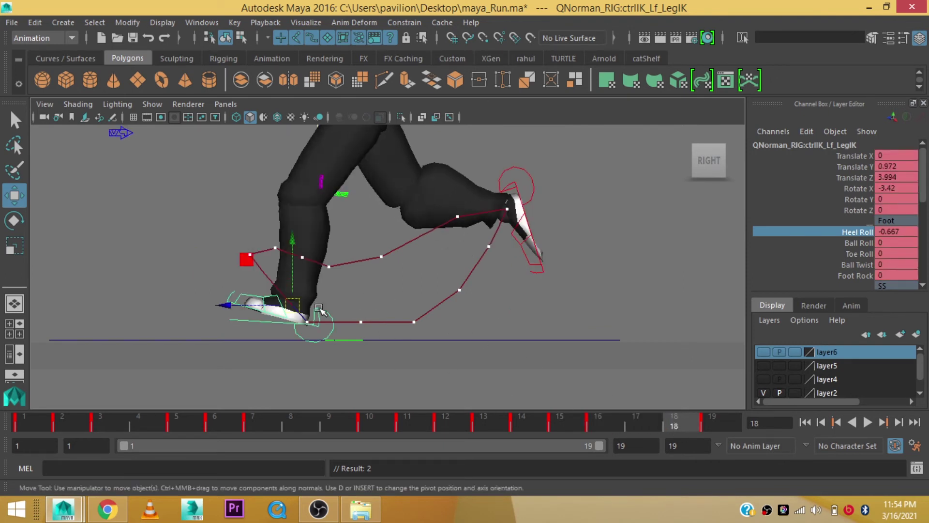
pyautogui.moveTo(318, 309); pyautogui.dragTo(283, 306)
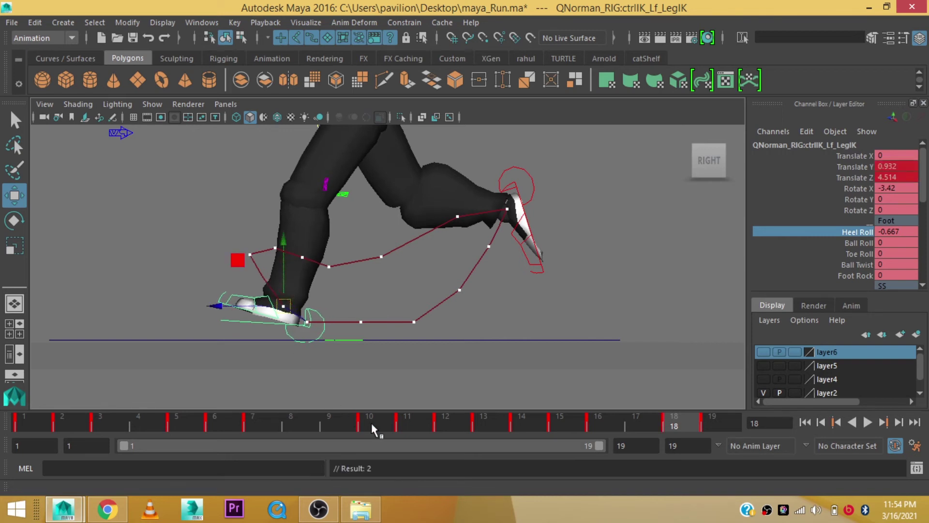
pyautogui.moveTo(466, 419)
pyautogui.mouseDown()
pyautogui.moveTo(641, 422)
pyautogui.moveTo(753, 437)
pyautogui.mouseUp()
pyautogui.click(868, 422)
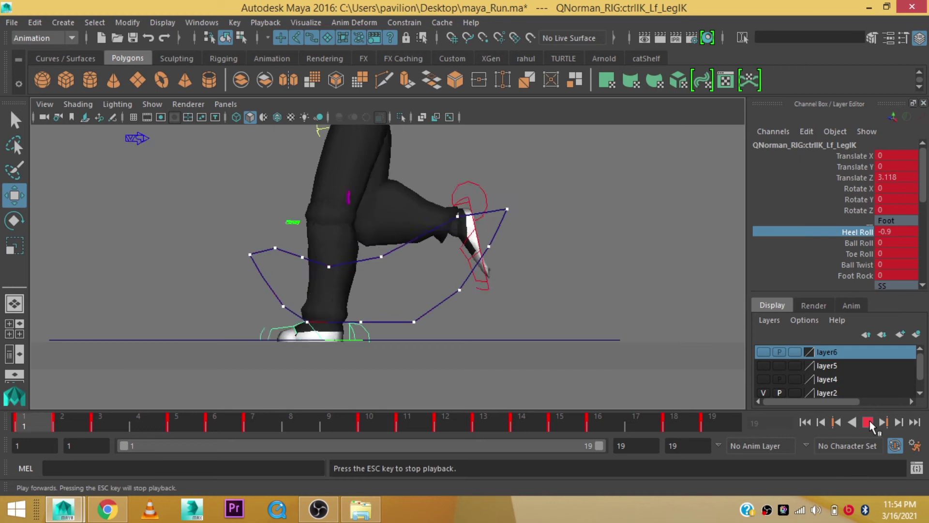
pyautogui.click(869, 420)
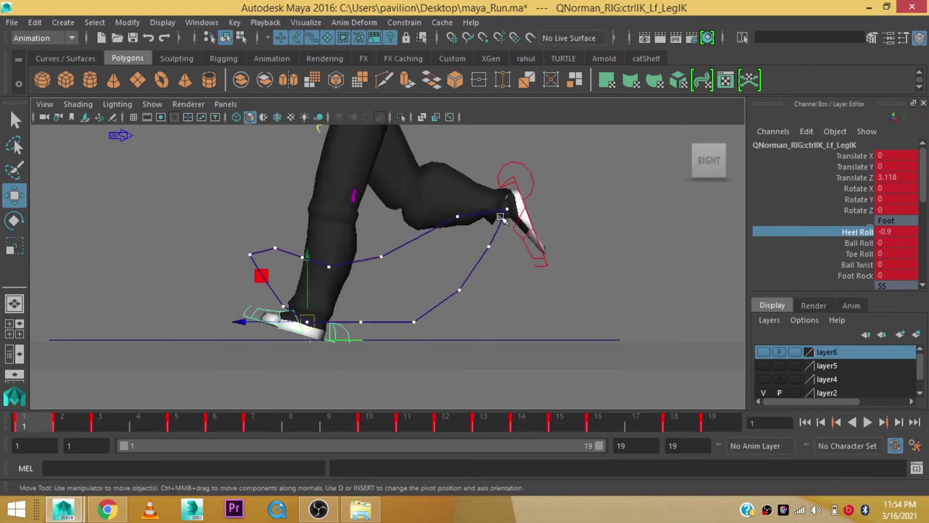
# - Replace the left foot's motion trail with an editable motion trail on ctrlIK_Rt_LegIK
pyautogui.click(408, 238)
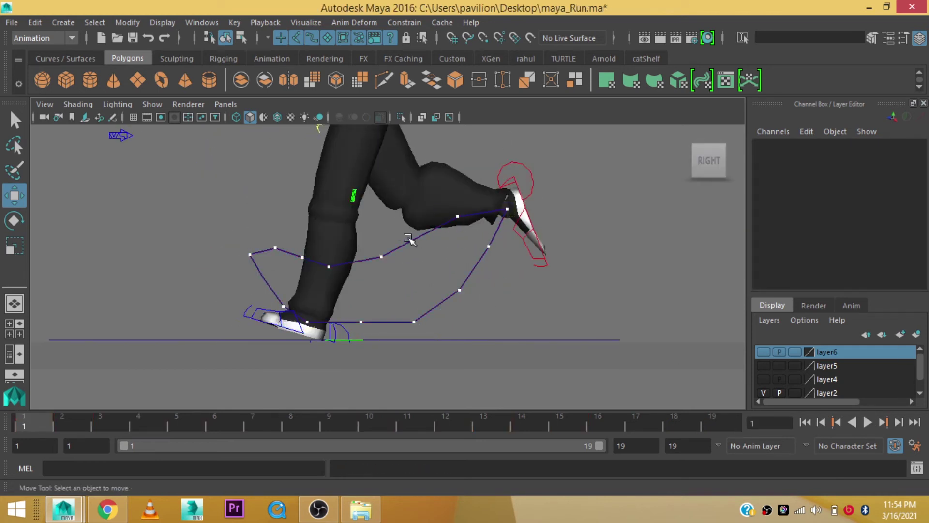
pyautogui.click(413, 243)
pyautogui.press('Delete')
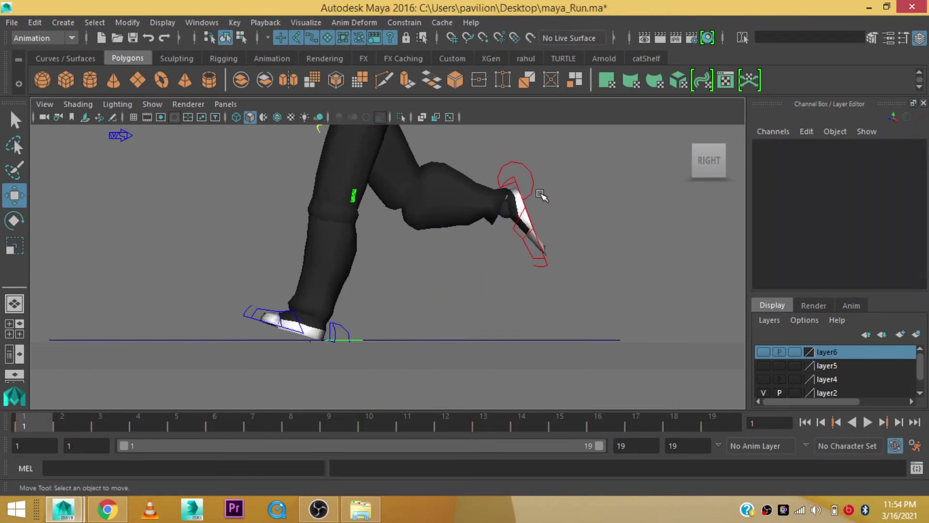
pyautogui.click(532, 183)
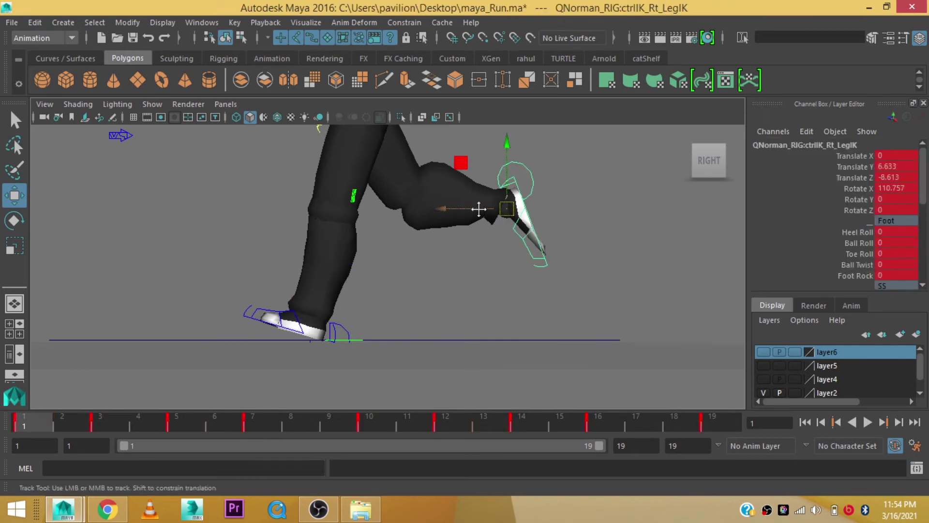
pyautogui.keyDown('alt'); pyautogui.moveTo(478, 209); pyautogui.dragTo(481, 214, button='middle'); pyautogui.keyUp('alt')
pyautogui.click(306, 22)
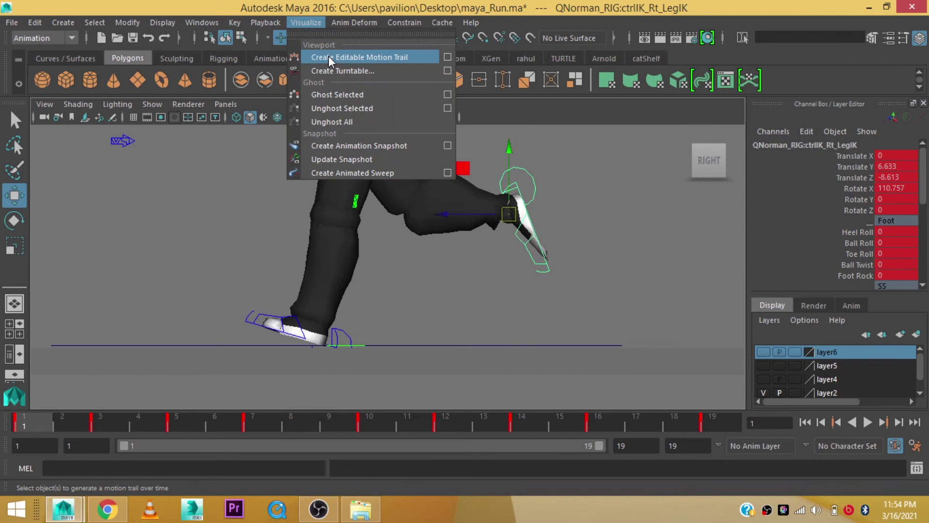
pyautogui.click(330, 57)
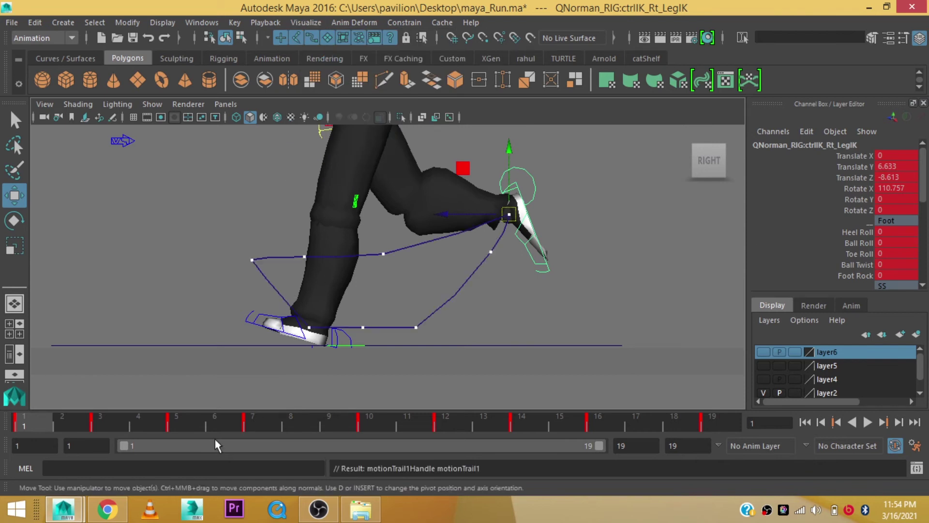
# - Pose the right foot at frames 2, 3, 4 and 6, keying frames 3 and 6
pyautogui.click(71, 415)
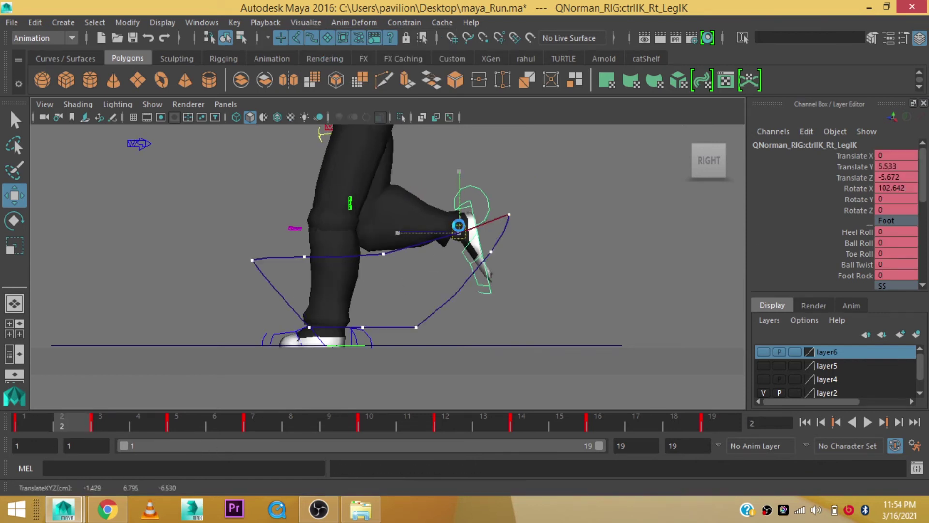
pyautogui.moveTo(458, 225); pyautogui.dragTo(445, 271)
pyautogui.click(117, 417)
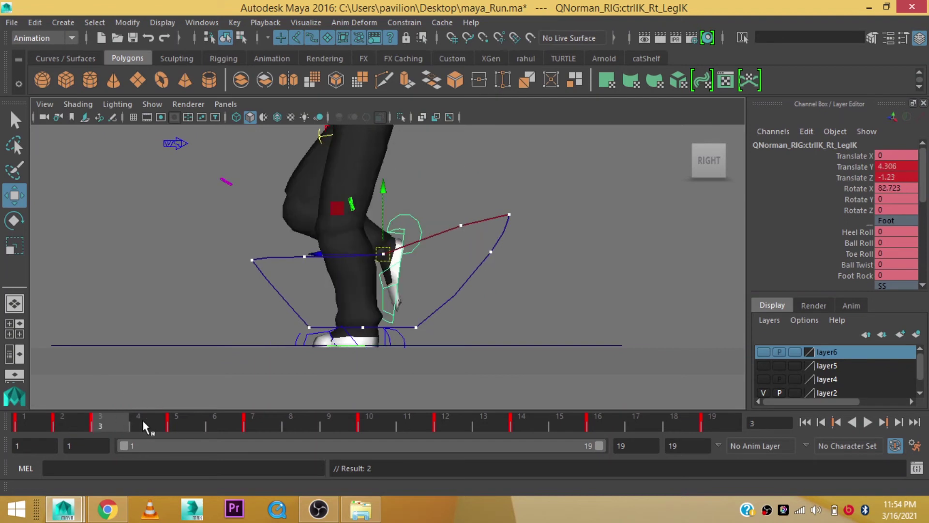
pyautogui.moveTo(384, 184); pyautogui.dragTo(384, 196)
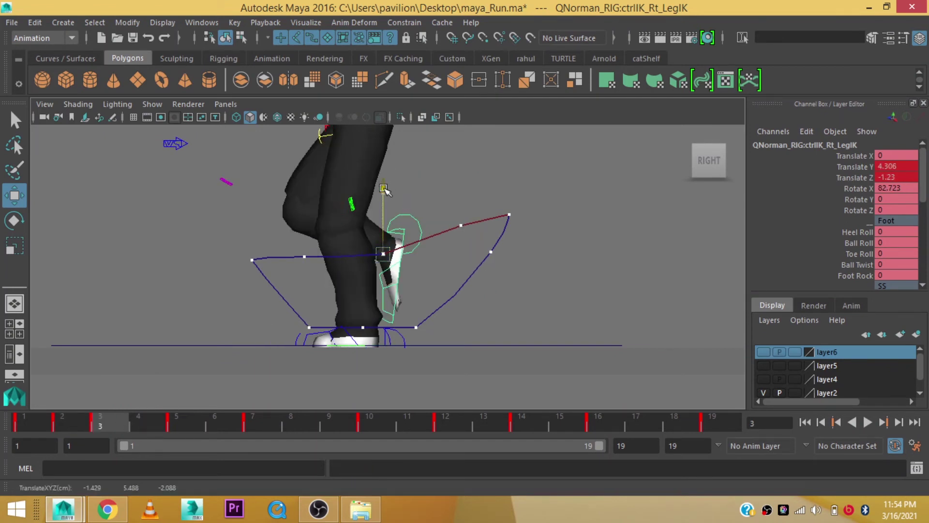
pyautogui.press('s')
pyautogui.click(153, 420)
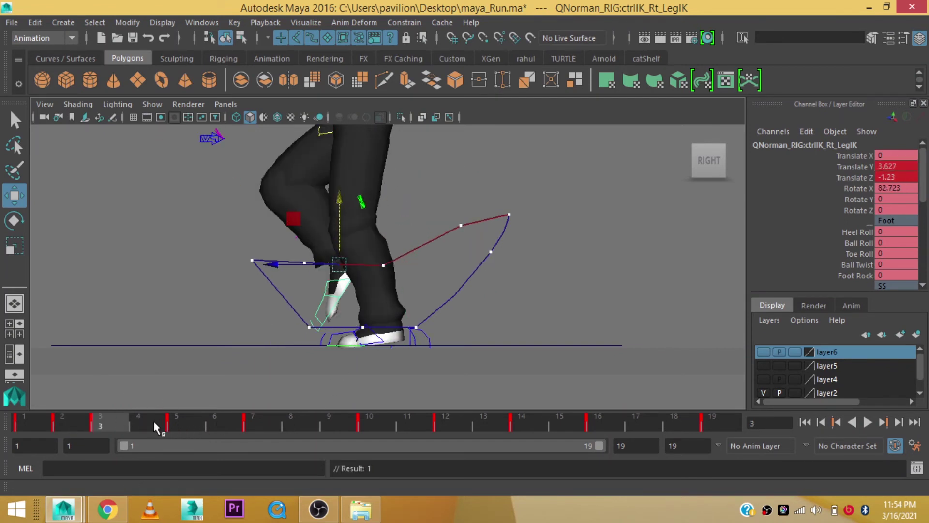
pyautogui.moveTo(340, 198); pyautogui.dragTo(339, 207)
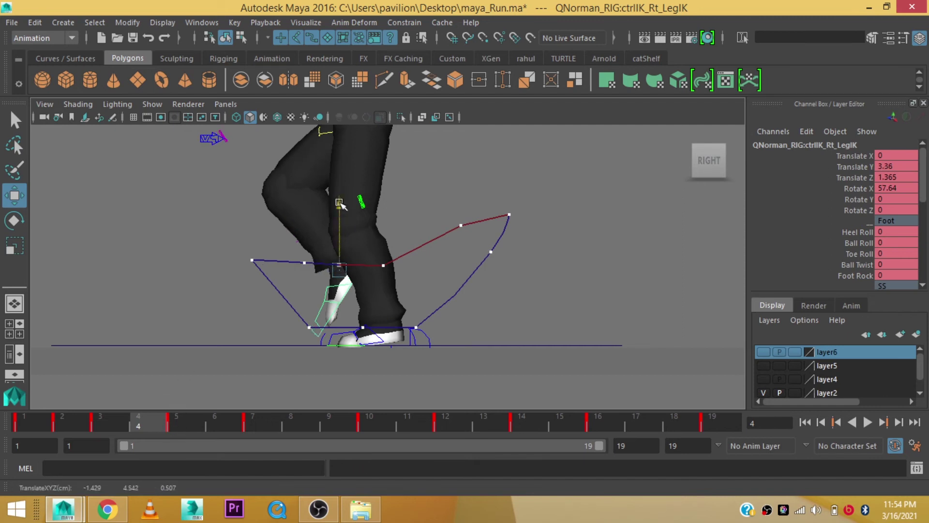
pyautogui.moveTo(209, 425); pyautogui.dragTo(230, 428)
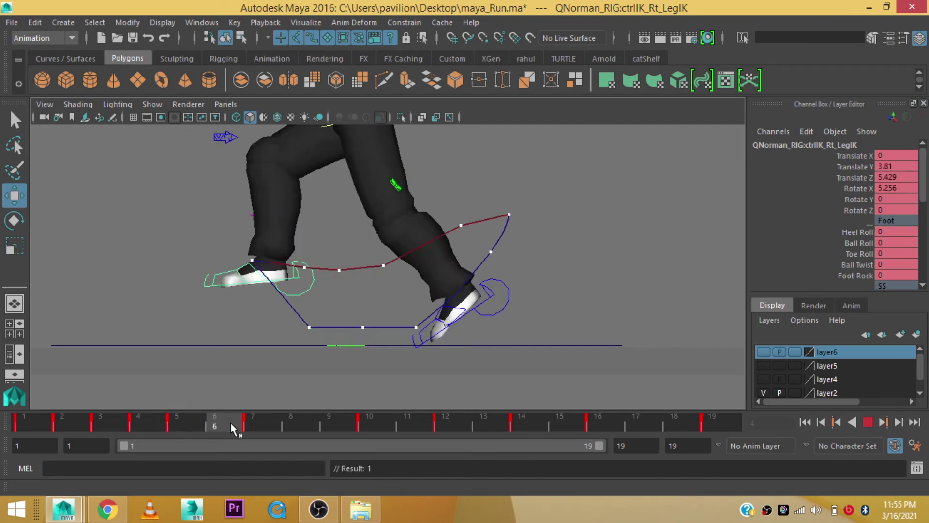
pyautogui.moveTo(269, 265); pyautogui.dragTo(270, 257)
pyautogui.press('s')
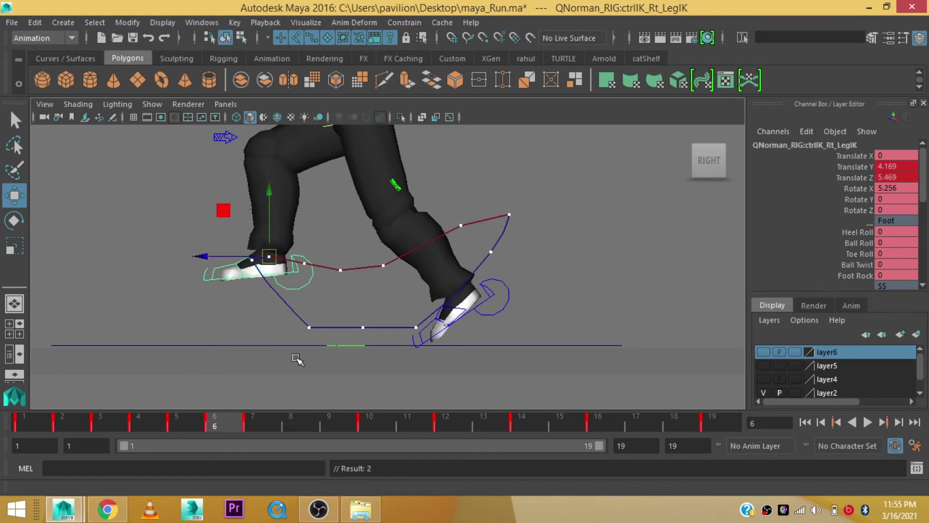
# - Lower and key the right foot at frame 9, then key its Translate Z at frame 15
pyautogui.moveTo(272, 420); pyautogui.dragTo(323, 427)
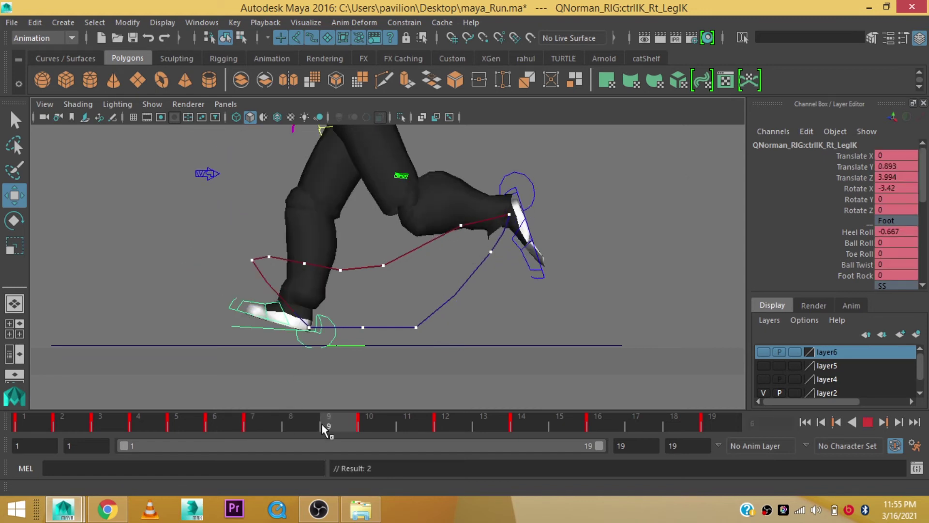
pyautogui.moveTo(292, 307); pyautogui.dragTo(290, 312)
pyautogui.press('s')
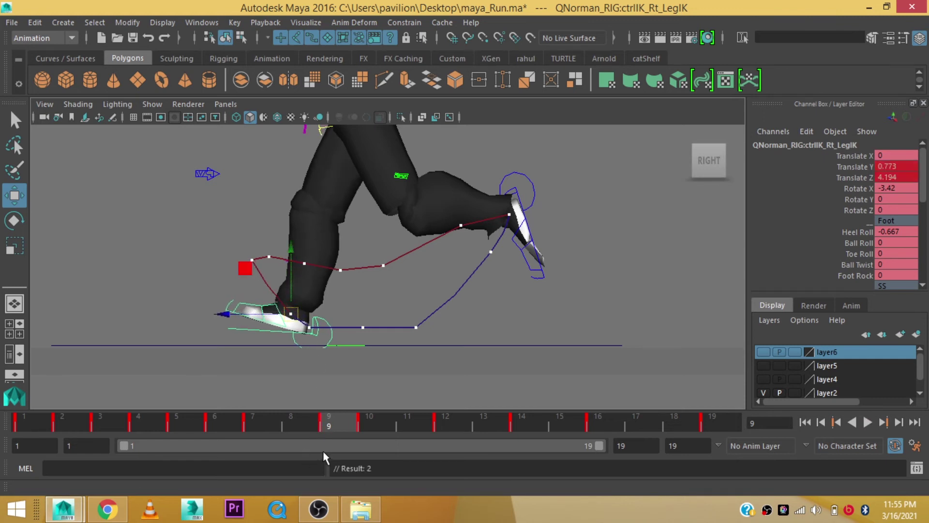
pyautogui.moveTo(367, 424); pyautogui.dragTo(557, 424)
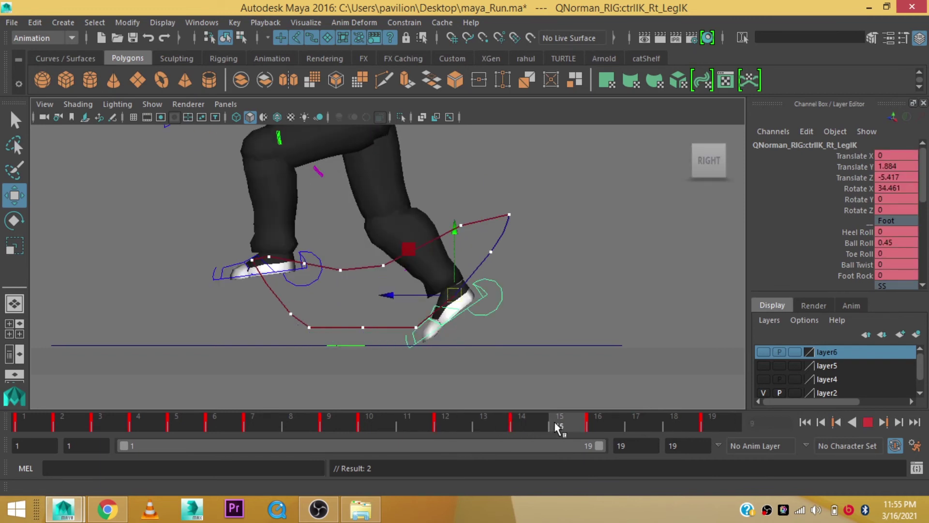
pyautogui.moveTo(409, 295); pyautogui.dragTo(392, 295)
pyautogui.press('s')
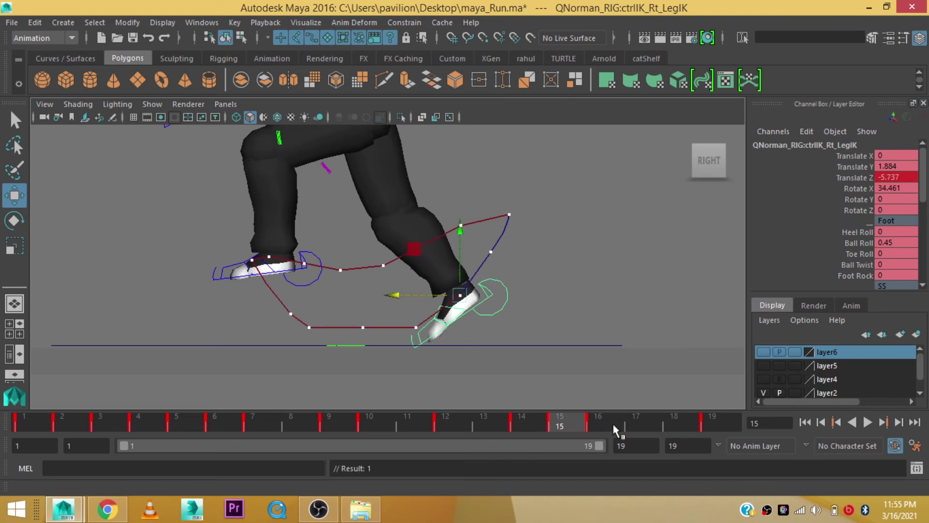
# - Key the right foot at Translate Y 4.271, Z -7.677 on frame 16 and Z -8.46 on frame 17
pyautogui.hotkey('alt', 'v')
pyautogui.hotkey('alt', 'v')
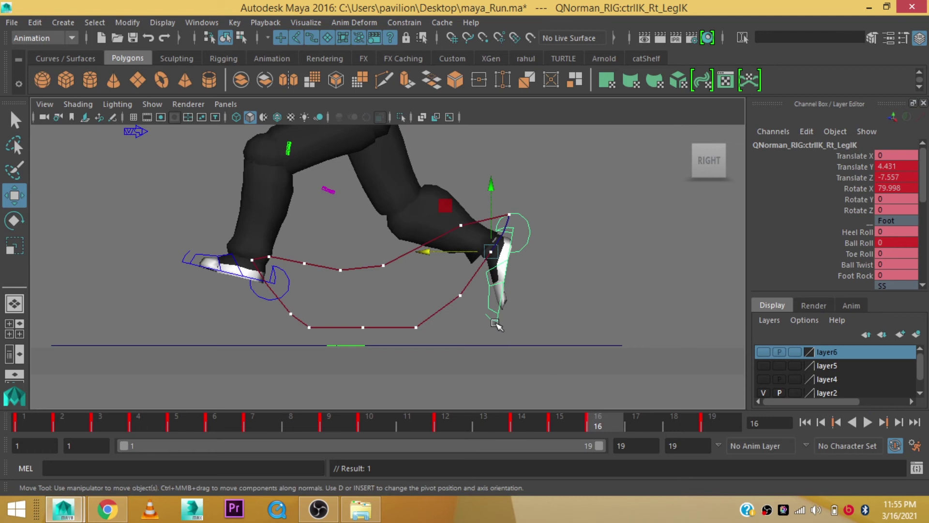
pyautogui.click(652, 419)
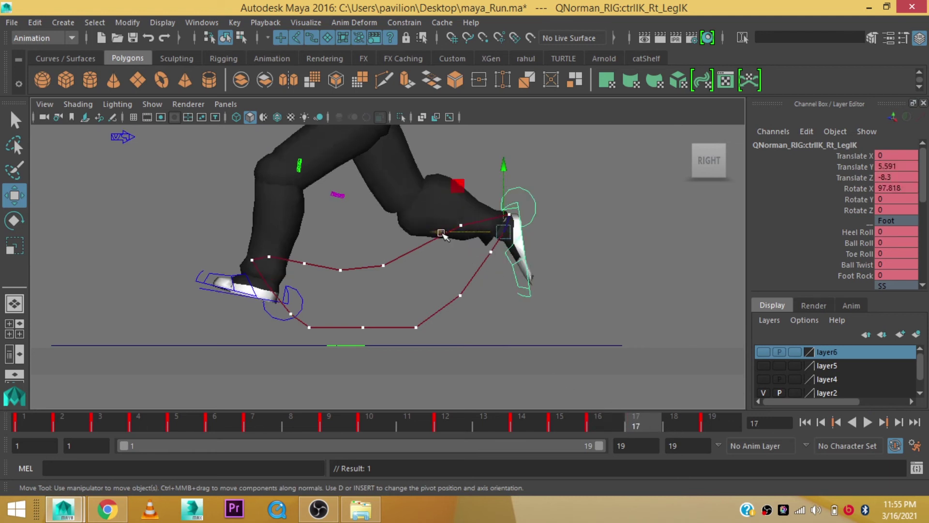
pyautogui.moveTo(442, 235); pyautogui.dragTo(445, 235)
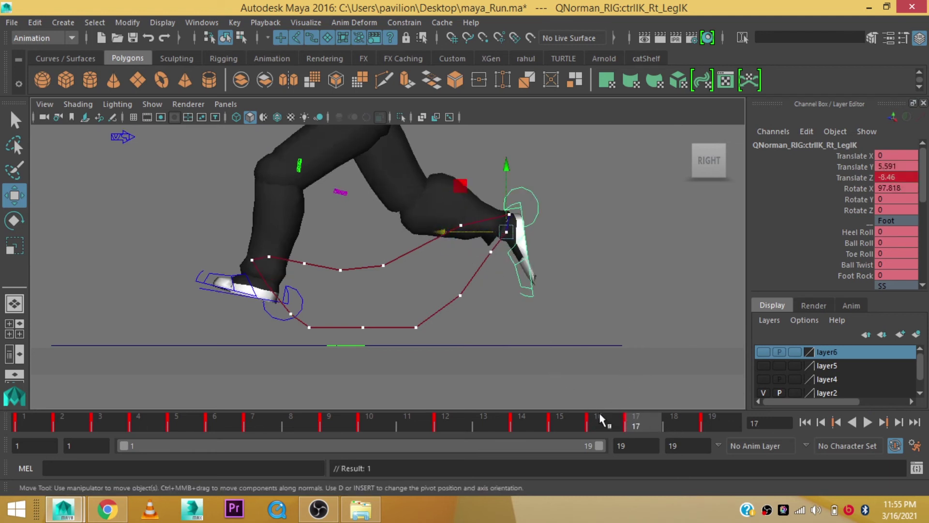
pyautogui.click(602, 419)
pyautogui.moveTo(425, 251); pyautogui.dragTo(431, 255)
pyautogui.press('s')
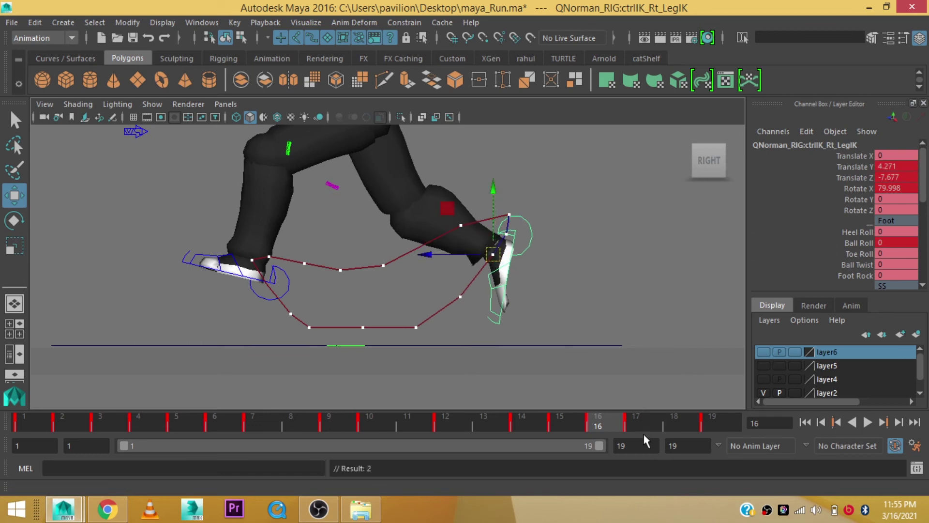
# - Play back the run cycle and deselect the right foot control
pyautogui.moveTo(641, 421); pyautogui.dragTo(713, 419)
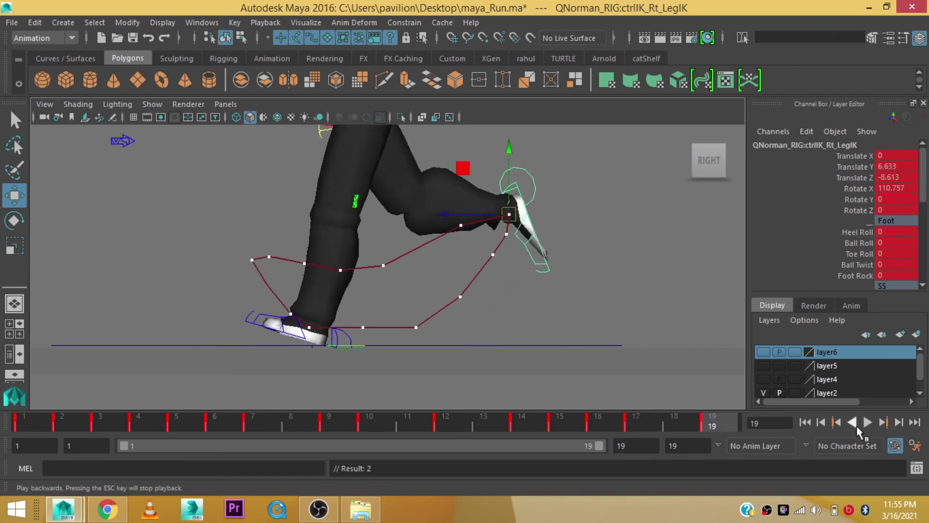
pyautogui.click(866, 421)
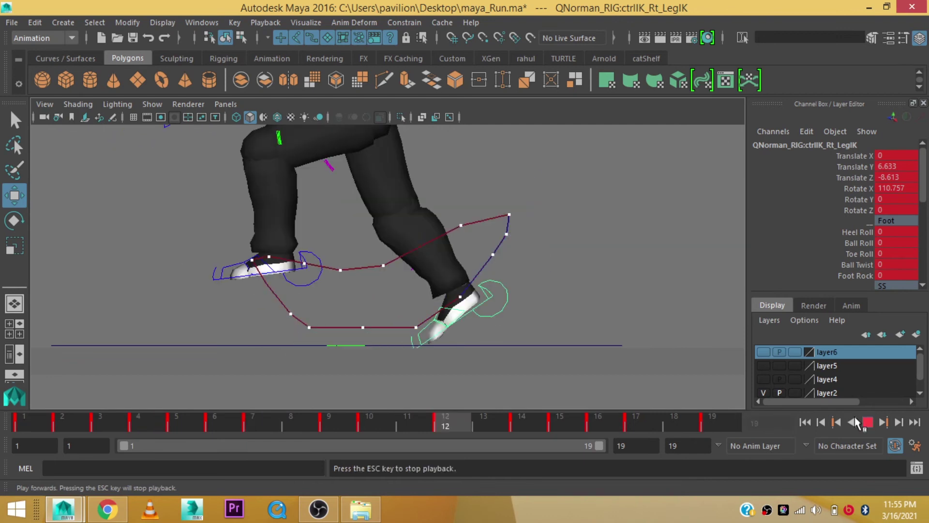
pyautogui.press('Escape')
pyautogui.click(152, 103)
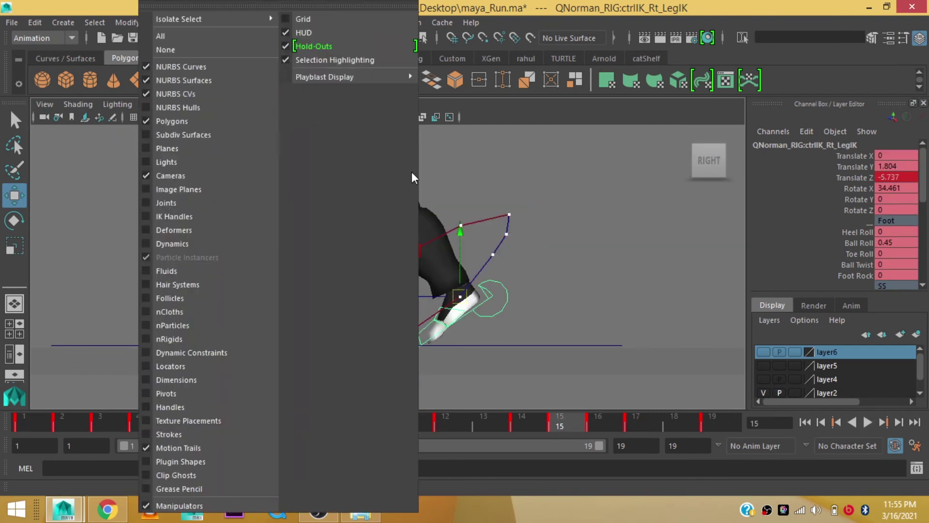
# - Remove the right foot's motion trail and select the right foot IK control
pyautogui.click(482, 223)
pyautogui.click(483, 222)
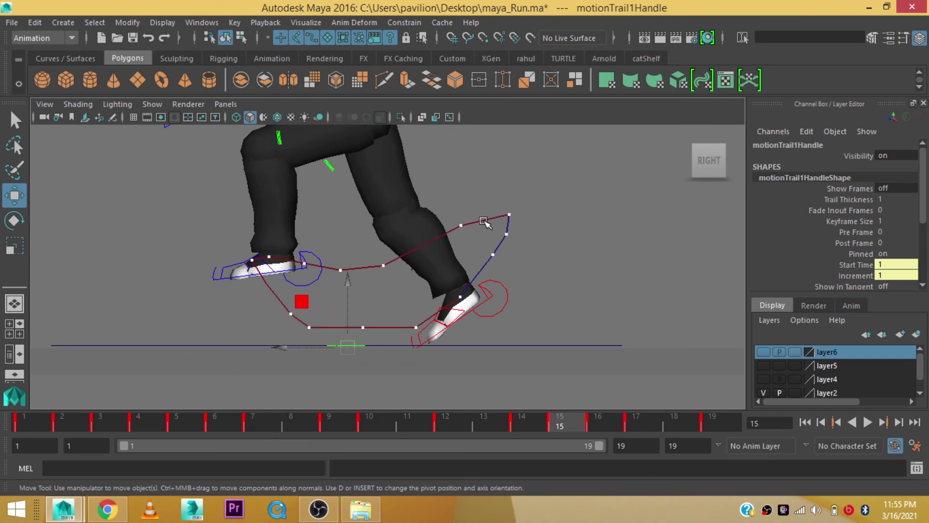
pyautogui.click(484, 223)
pyautogui.click(508, 296)
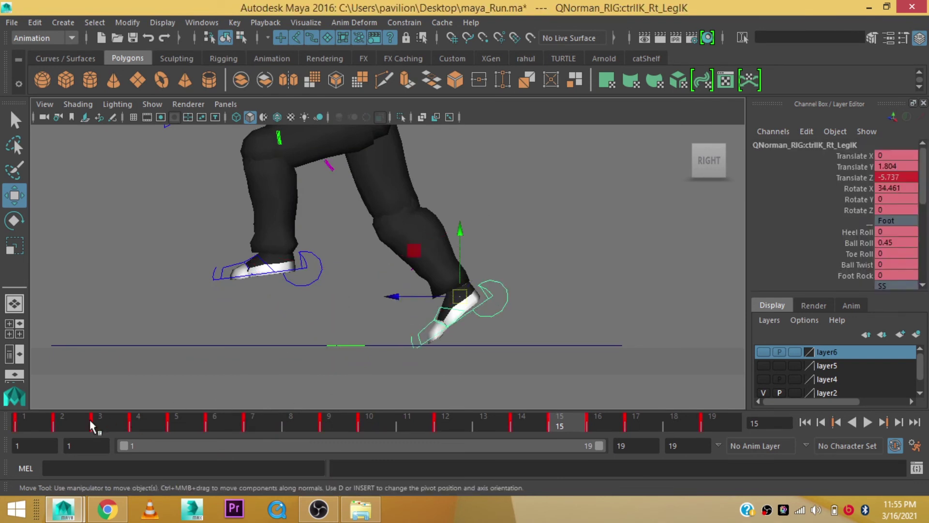
# - Review frames 2–6, then set the right foot's Heel Roll to 0 at frame 11
pyautogui.click(38, 418)
pyautogui.click(64, 421)
pyautogui.moveTo(66, 423); pyautogui.dragTo(368, 436)
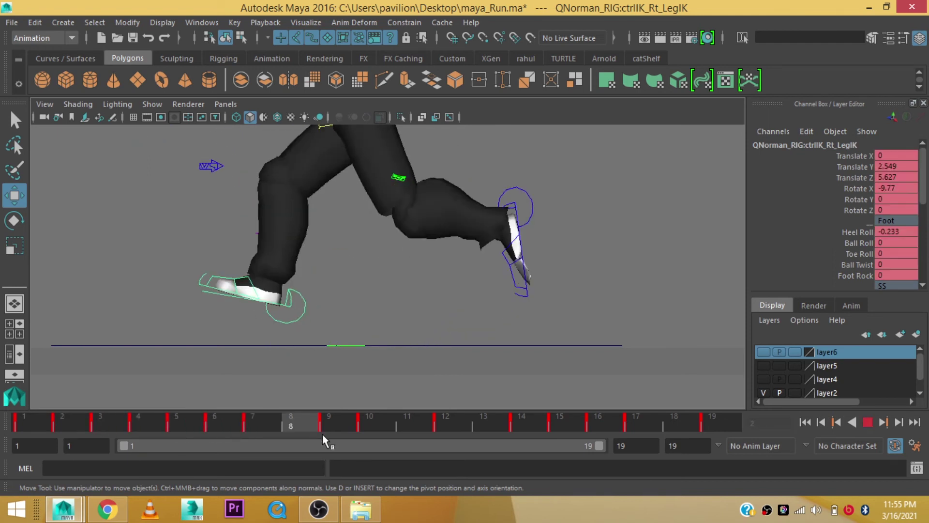
pyautogui.click(410, 423)
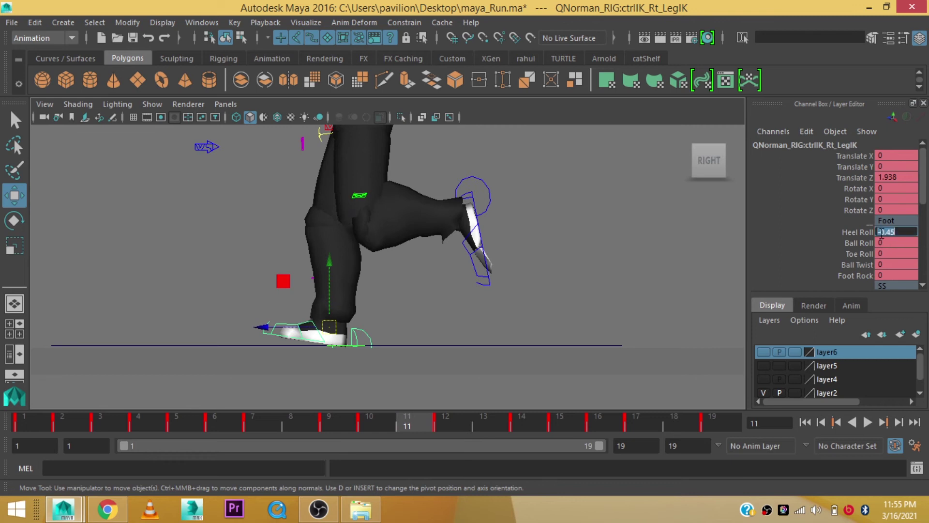
pyautogui.write('0')
pyautogui.press('Return')
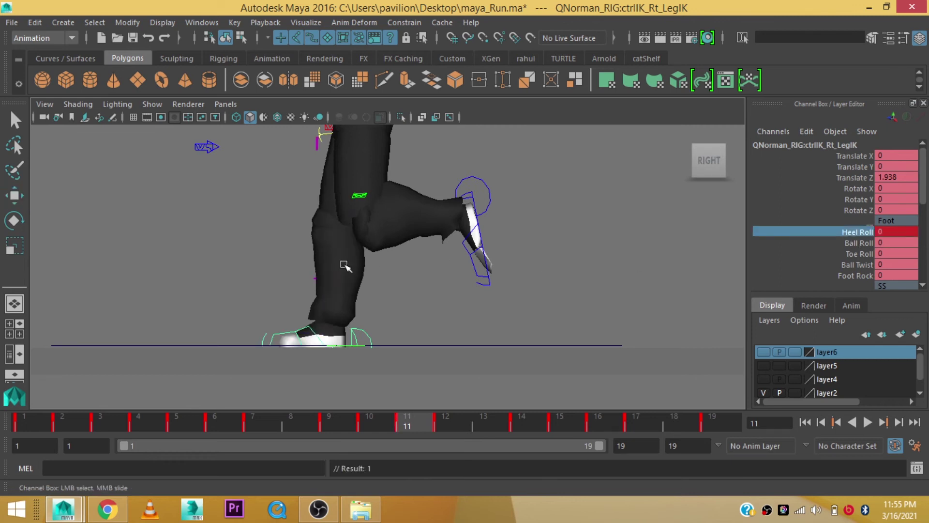
# - Play back the run cycle, save maya_Run.ma, and switch to the Front view
pyautogui.keyDown('alt'); pyautogui.moveTo(344, 265); pyautogui.dragTo(356, 266); pyautogui.keyUp('alt')
pyautogui.hotkey('alt', 'v')
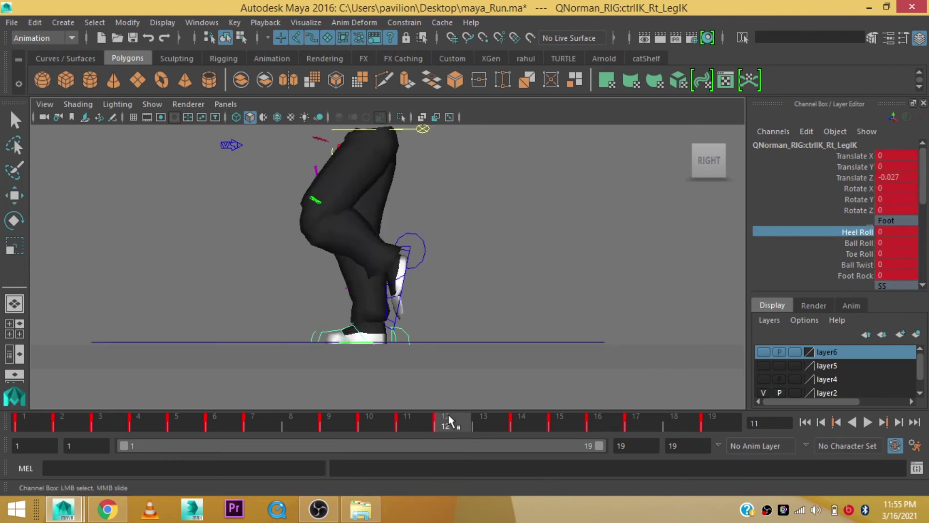
pyautogui.keyDown('alt'); pyautogui.moveTo(665, 362); pyautogui.dragTo(526, 315, button='right'); pyautogui.keyUp('alt')
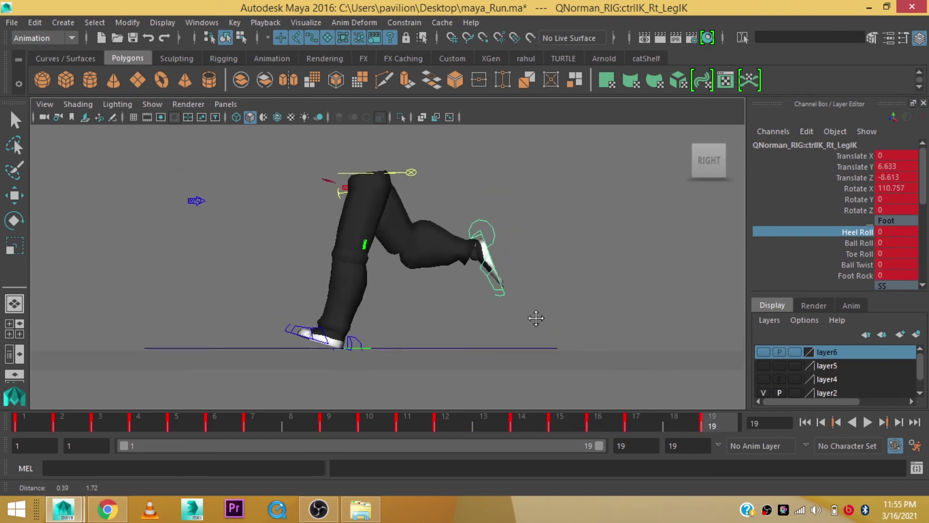
pyautogui.hotkey('ctrl', 's')
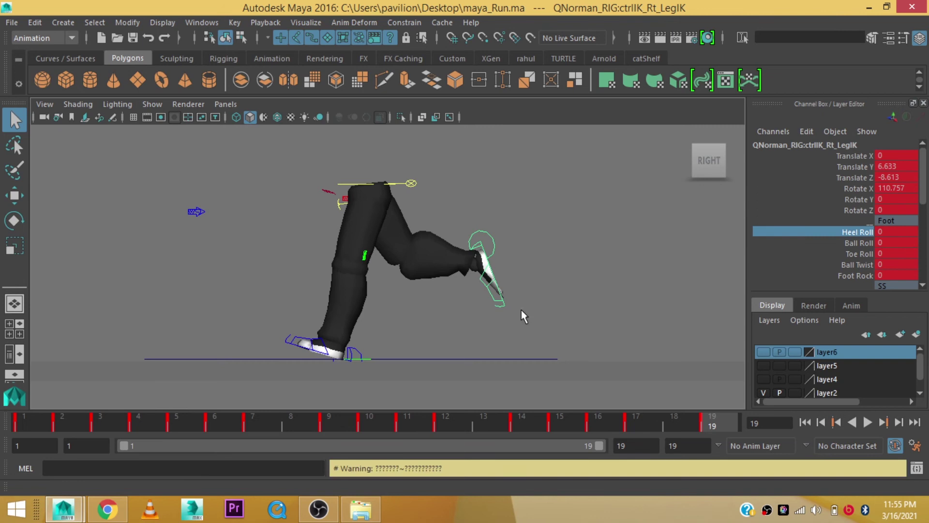
pyautogui.press('space')
pyautogui.moveTo(504, 262); pyautogui.dragTo(501, 297)
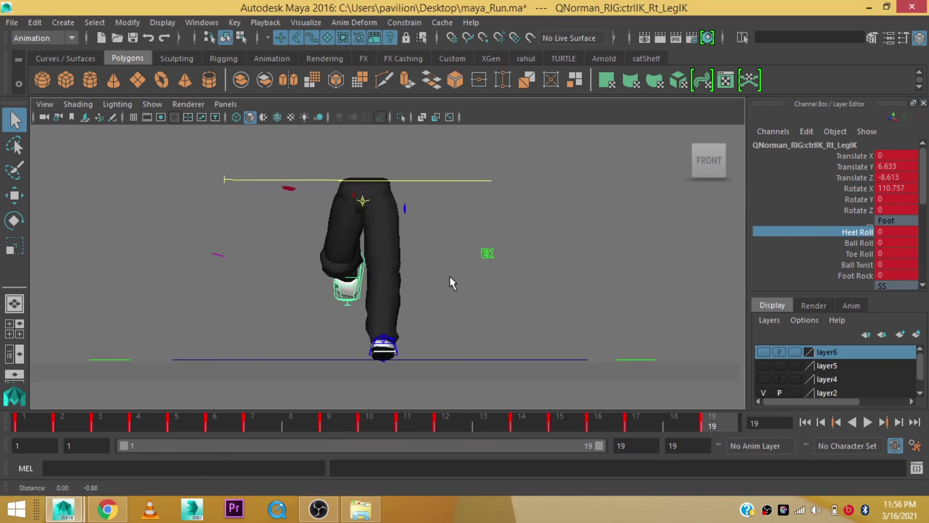
pyautogui.click(868, 422)
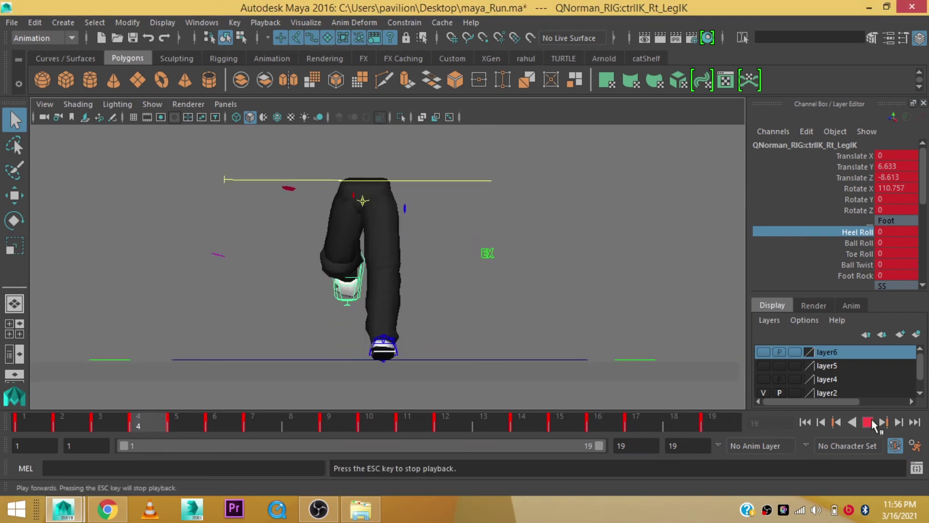
pyautogui.click(868, 423)
pyautogui.press('space')
pyautogui.moveTo(481, 321); pyautogui.dragTo(539, 322)
pyautogui.keyDown('alt'); pyautogui.moveTo(532, 320); pyautogui.dragTo(533, 325, button='middle'); pyautogui.keyUp('alt')
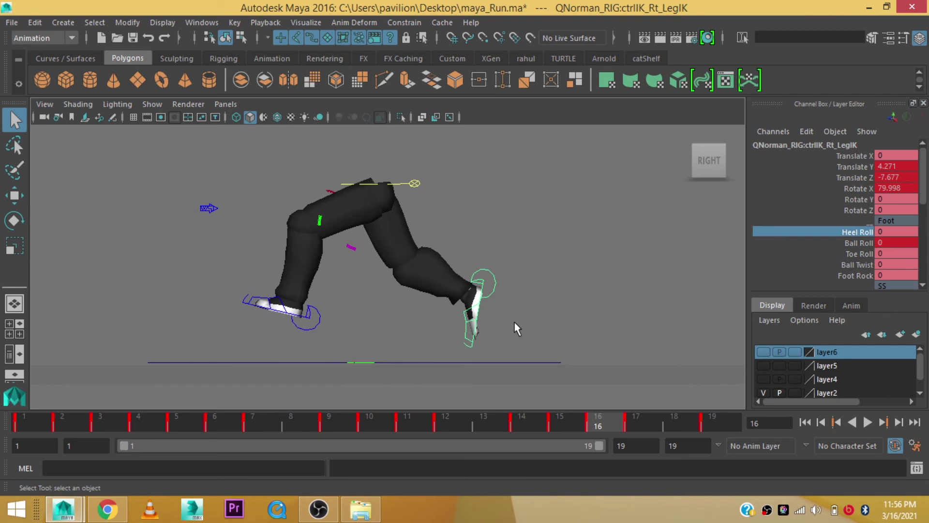
pyautogui.keyDown('alt'); pyautogui.moveTo(320, 324); pyautogui.dragTo(330, 331, button='middle'); pyautogui.keyUp('alt')
pyautogui.click(330, 330)
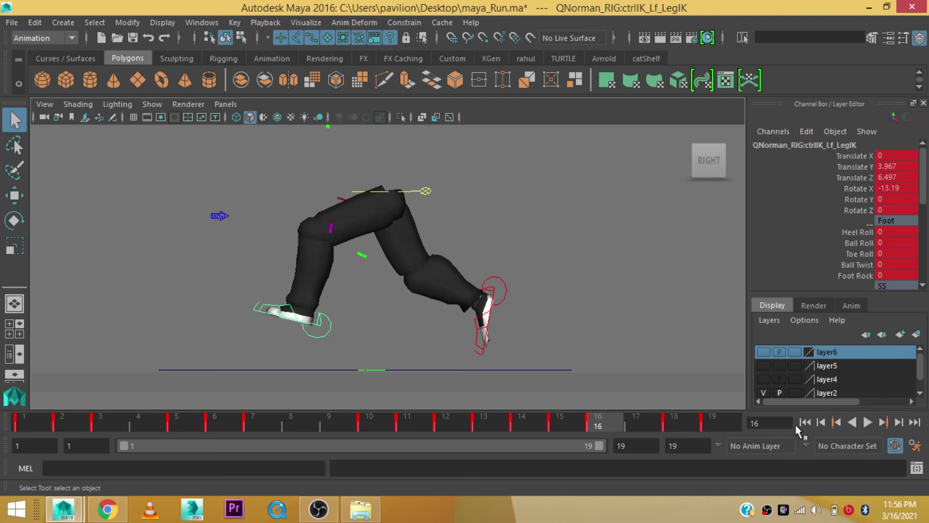
pyautogui.press('space')
pyautogui.moveTo(489, 265); pyautogui.dragTo(486, 292)
pyautogui.keyDown('alt'); pyautogui.moveTo(486, 292); pyautogui.dragTo(495, 297, button='middle'); pyautogui.keyUp('alt')
pyautogui.moveTo(47, 417); pyautogui.dragTo(747, 420)
# - Select the root control and show only its Translate X curve in the Graph Editor
pyautogui.click(472, 184)
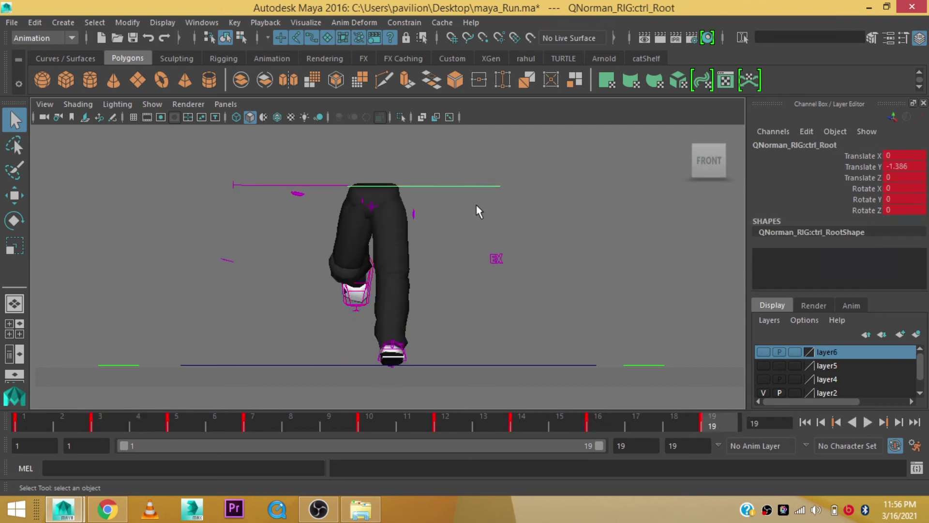
pyautogui.moveTo(21, 417); pyautogui.dragTo(202, 429)
pyautogui.press('w')
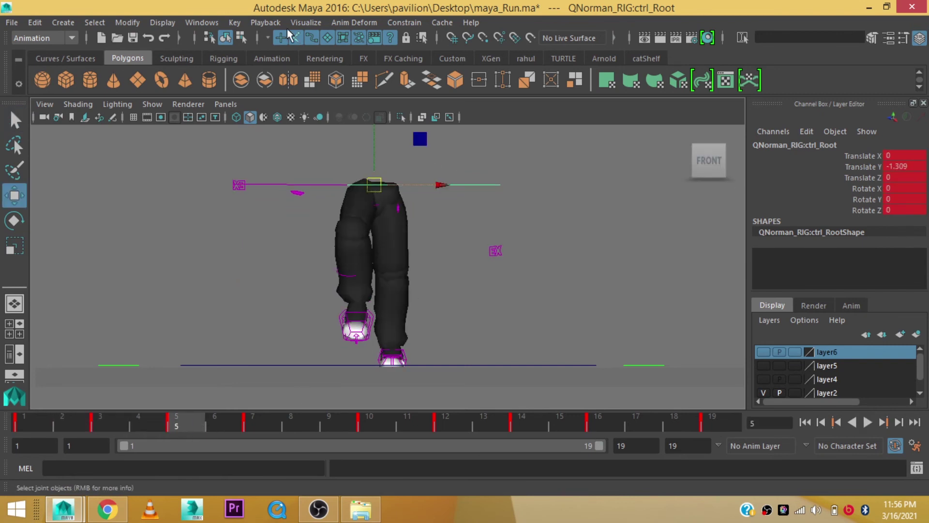
pyautogui.click(199, 22)
pyautogui.moveTo(236, 57)
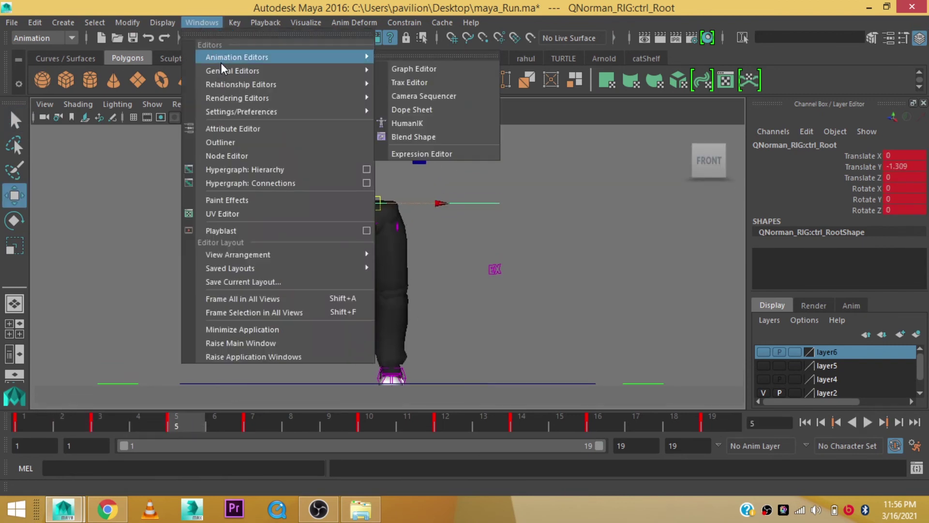
pyautogui.click(408, 71)
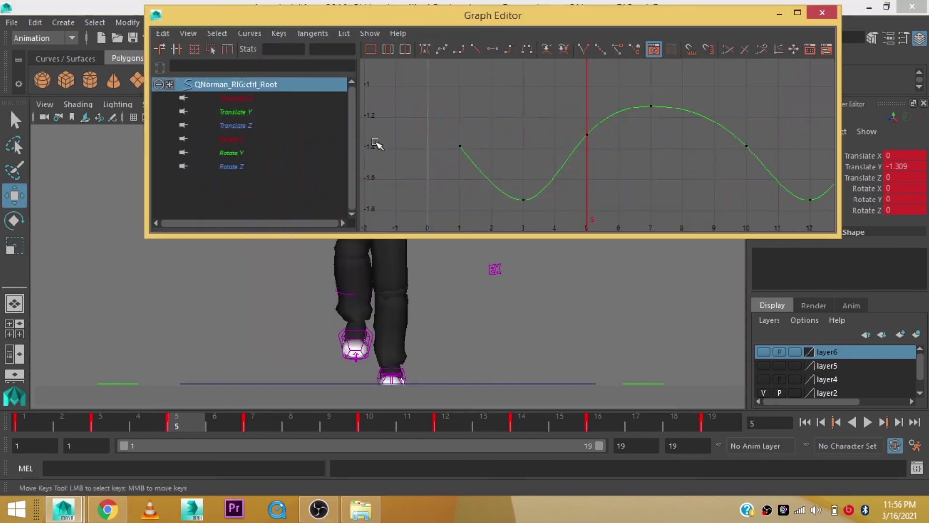
pyautogui.click(242, 98)
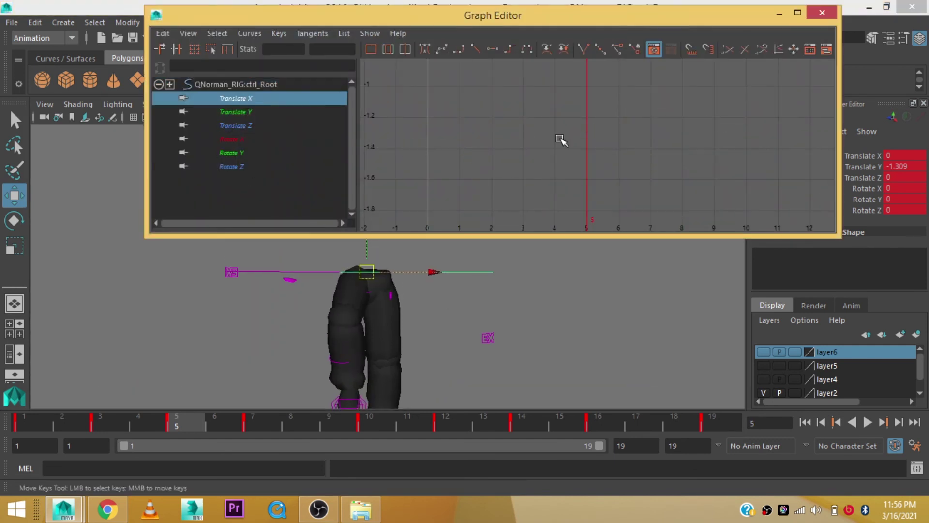
pyautogui.press('f')
pyautogui.keyDown('alt'); pyautogui.moveTo(453, 267); pyautogui.dragTo(436, 225, button='middle'); pyautogui.keyUp('alt')
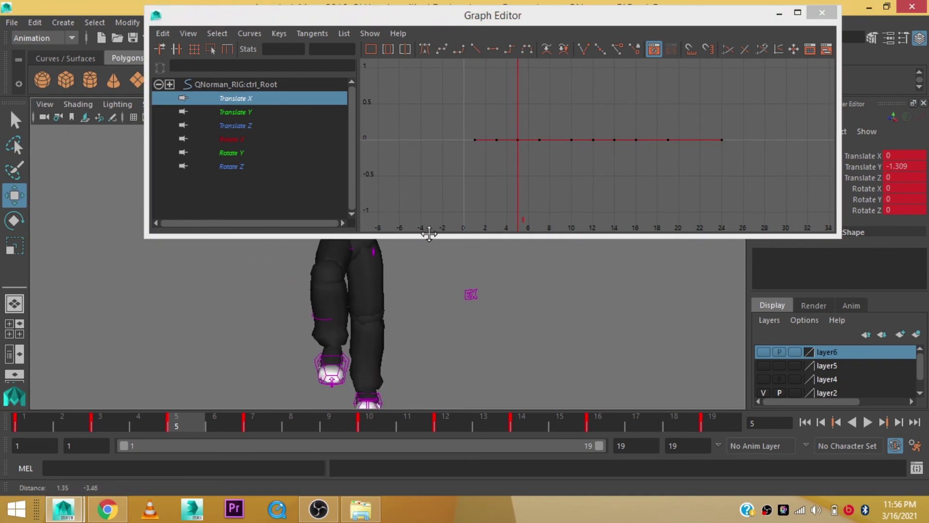
# - Raise the frame-3 key and lift the frame-5 key to about 0.242
pyautogui.moveTo(25, 423); pyautogui.dragTo(99, 423)
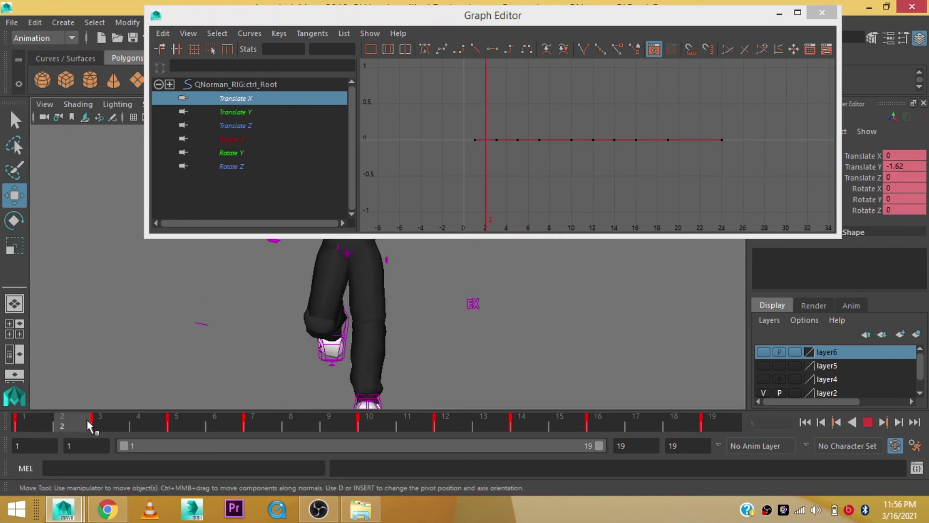
pyautogui.press('f')
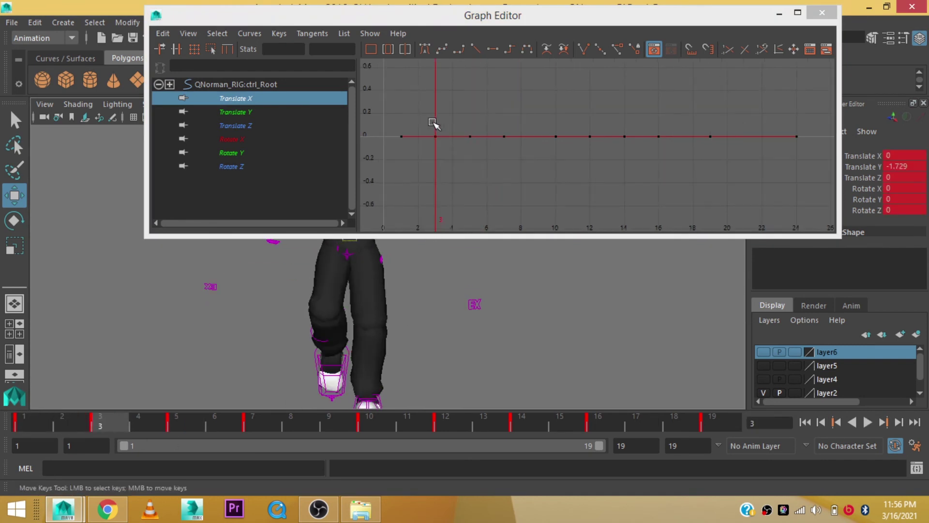
pyautogui.moveTo(433, 123); pyautogui.dragTo(441, 148)
pyautogui.moveTo(441, 146)
pyautogui.mouseDown(button='middle')
pyautogui.moveTo(445, 201)
pyautogui.moveTo(447, 142)
pyautogui.mouseUp(button='middle')
pyautogui.click(187, 424)
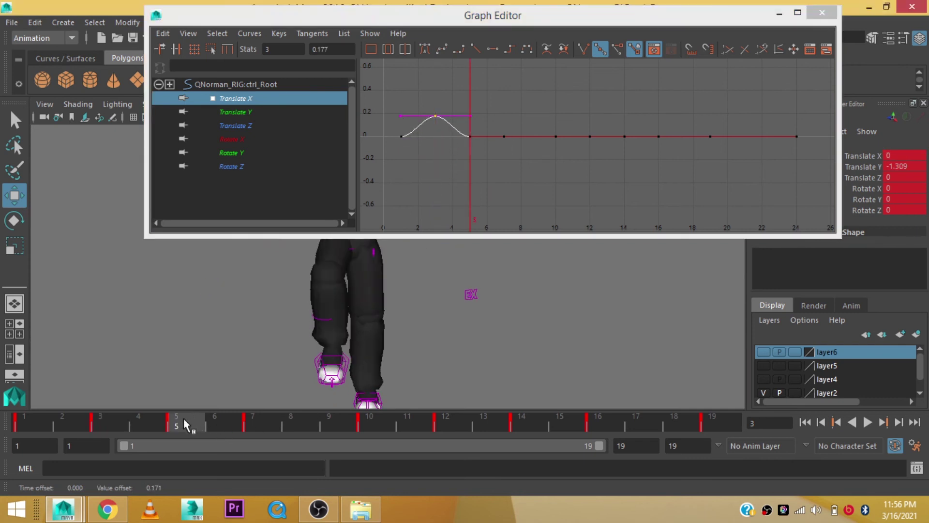
pyautogui.click(470, 136)
pyautogui.moveTo(480, 155); pyautogui.dragTo(480, 132, button='middle')
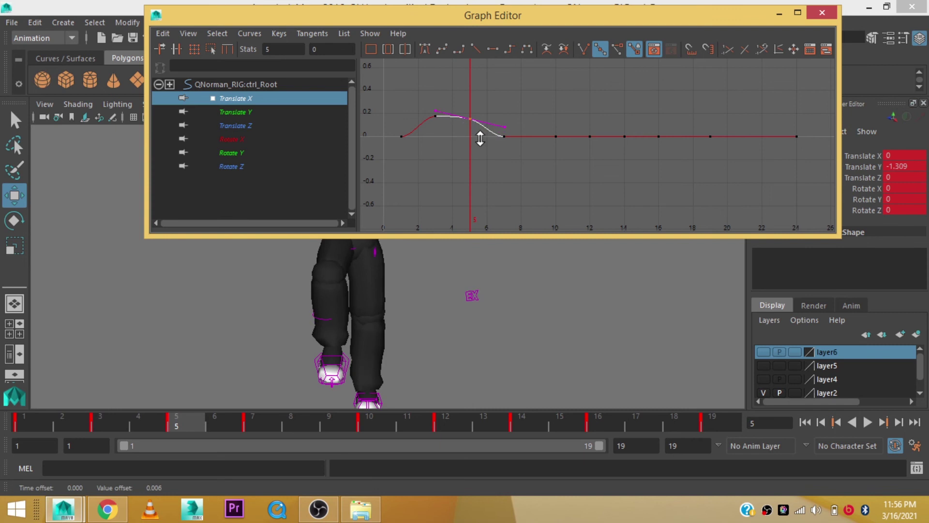
# - Raise the frame-7 key slightly above zero and drop frame 12 just below zero
pyautogui.click(261, 424)
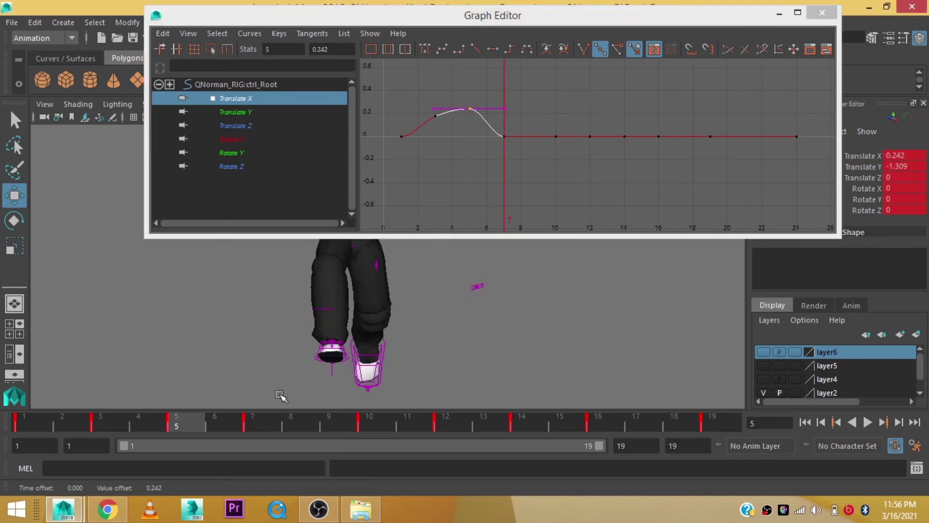
pyautogui.click(517, 155)
pyautogui.moveTo(517, 155); pyautogui.dragTo(516, 141, button='middle')
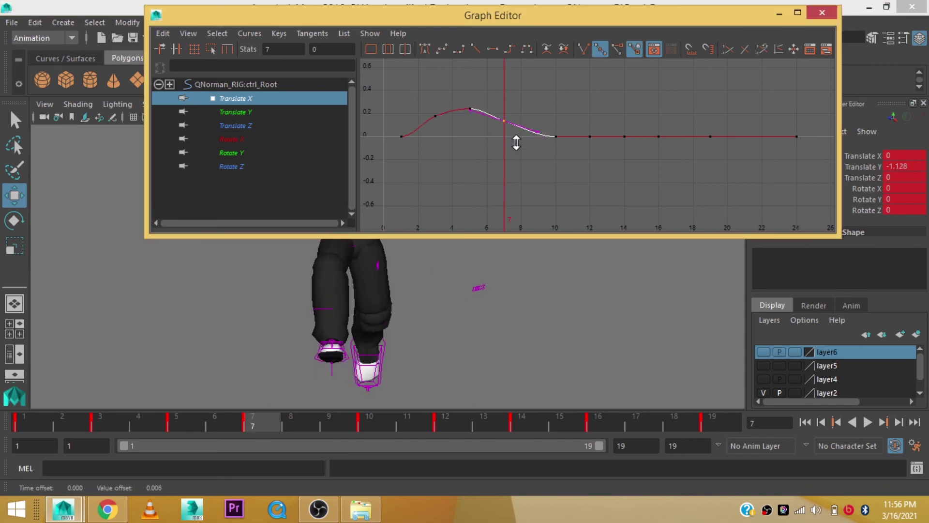
pyautogui.moveTo(338, 420); pyautogui.dragTo(446, 426)
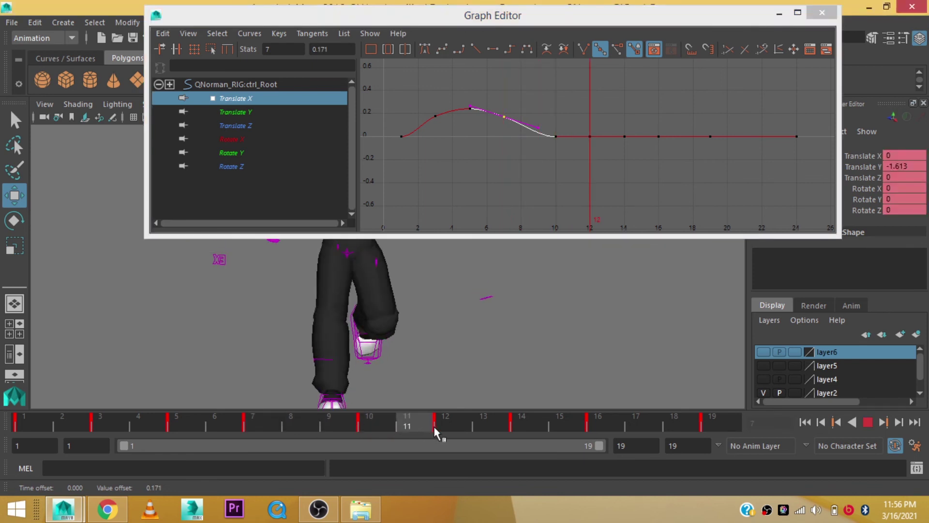
pyautogui.click(590, 136)
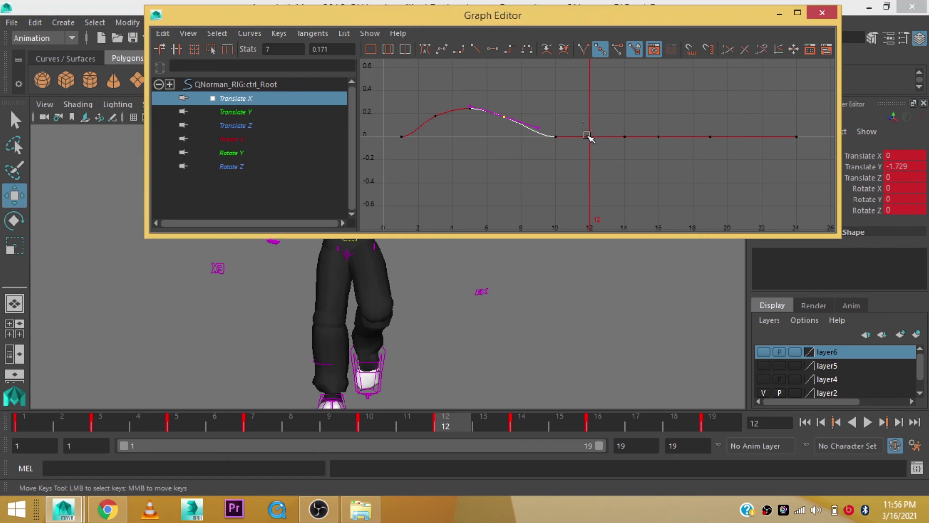
pyautogui.moveTo(605, 99); pyautogui.dragTo(606, 112, button='middle')
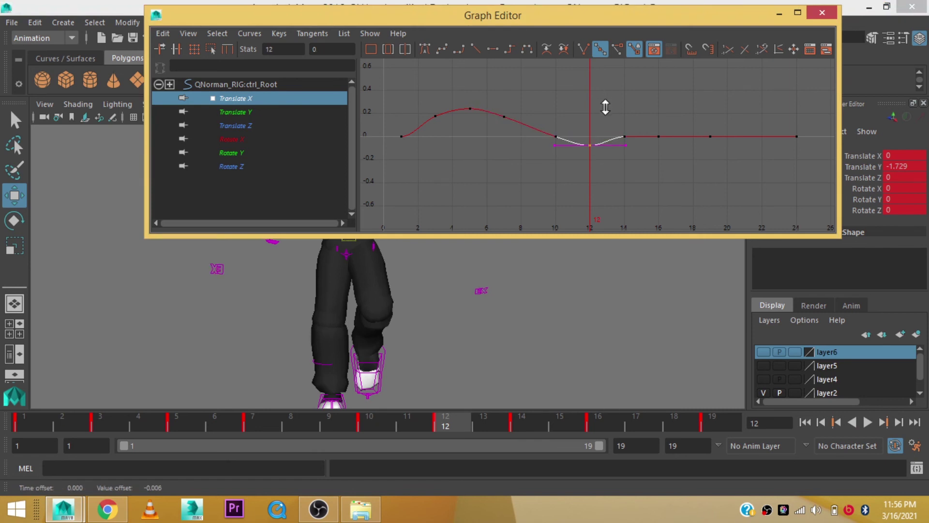
# - Lower the frame-14 key to about -0.248 and the frame-16 key to about -0.348
pyautogui.click(518, 430)
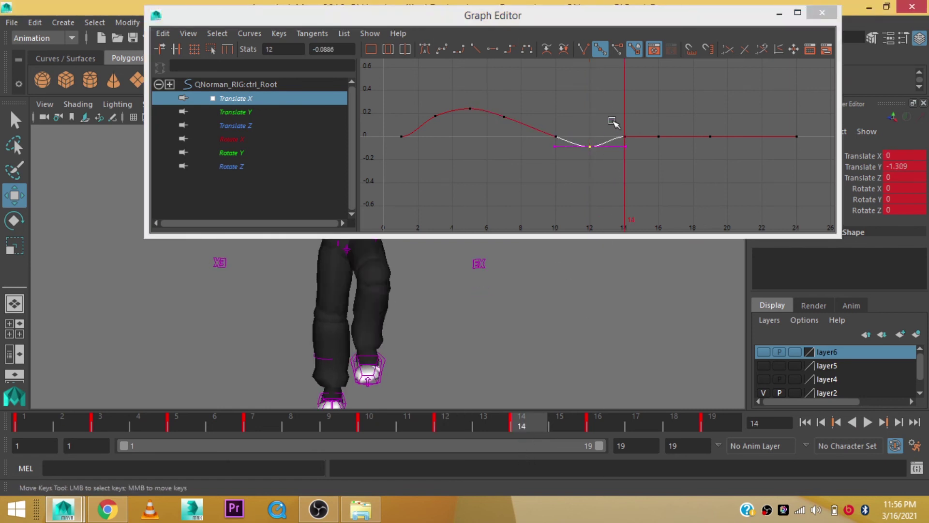
pyautogui.click(624, 137)
pyautogui.moveTo(647, 127); pyautogui.dragTo(649, 145, button='middle')
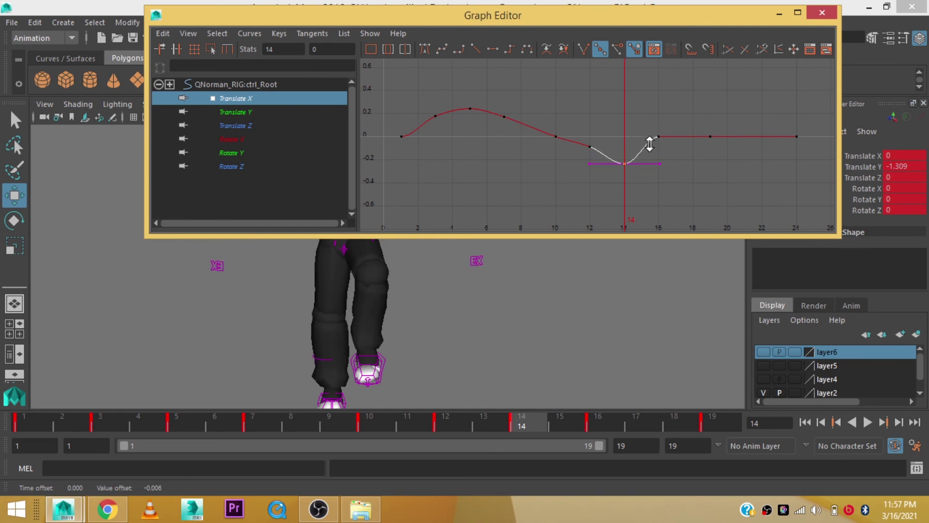
pyautogui.click(599, 426)
pyautogui.click(668, 151)
pyautogui.click(658, 137)
pyautogui.moveTo(680, 137); pyautogui.dragTo(681, 161, button='middle')
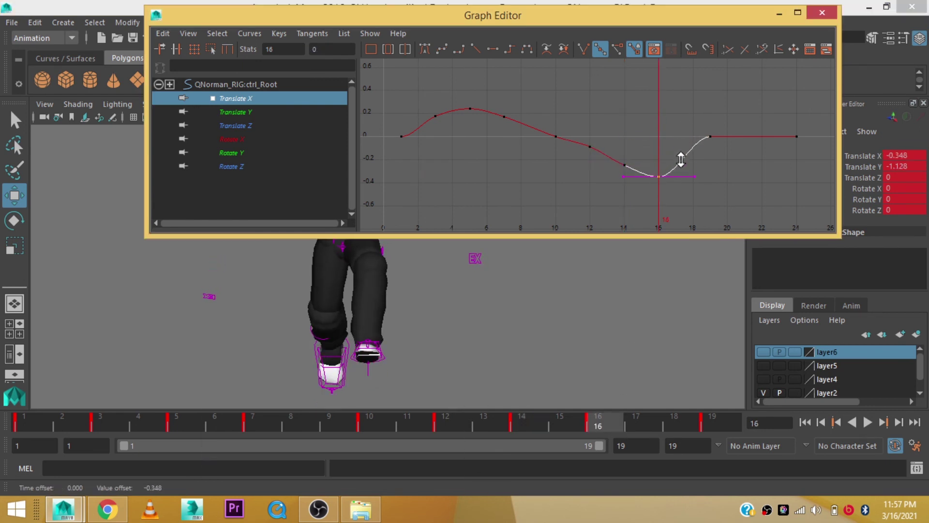
# - Delete the leftover frame-24 key so the sway ends at frame 19
pyautogui.moveTo(699, 123); pyautogui.dragTo(721, 162)
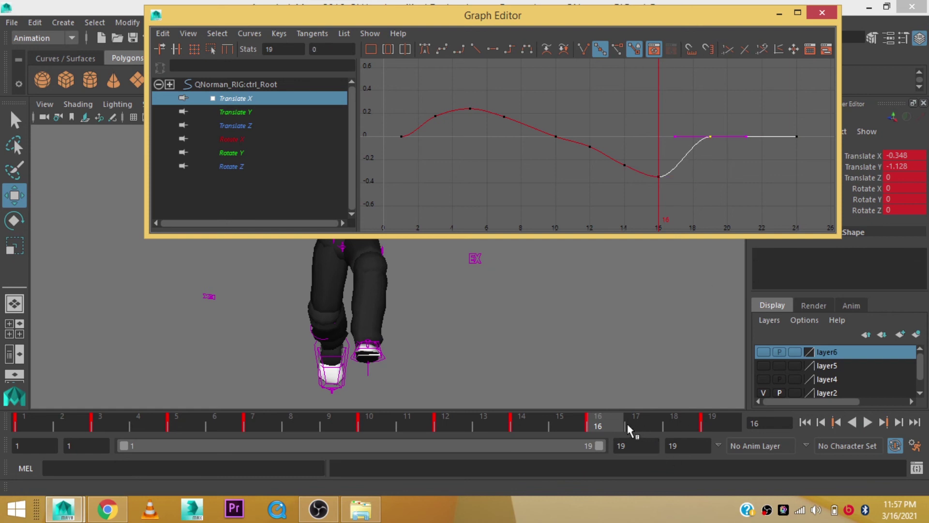
pyautogui.moveTo(629, 429); pyautogui.dragTo(726, 423)
pyautogui.moveTo(751, 118); pyautogui.dragTo(803, 161)
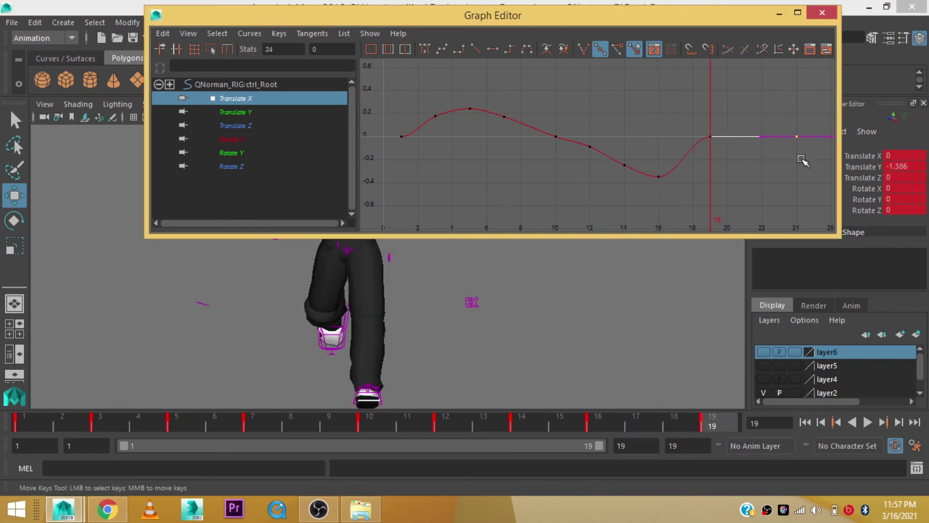
pyautogui.press('Delete')
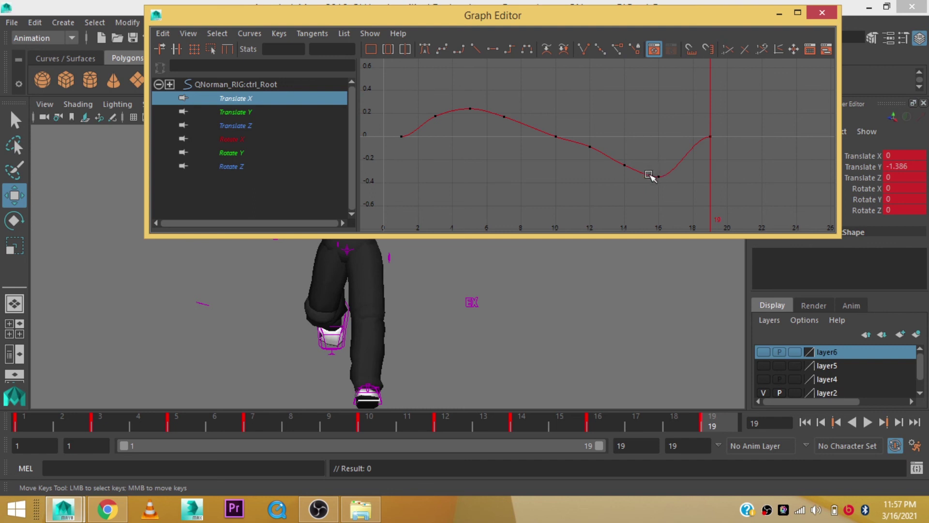
# - Check the frame-5 peak and copy its keys
pyautogui.click(469, 110)
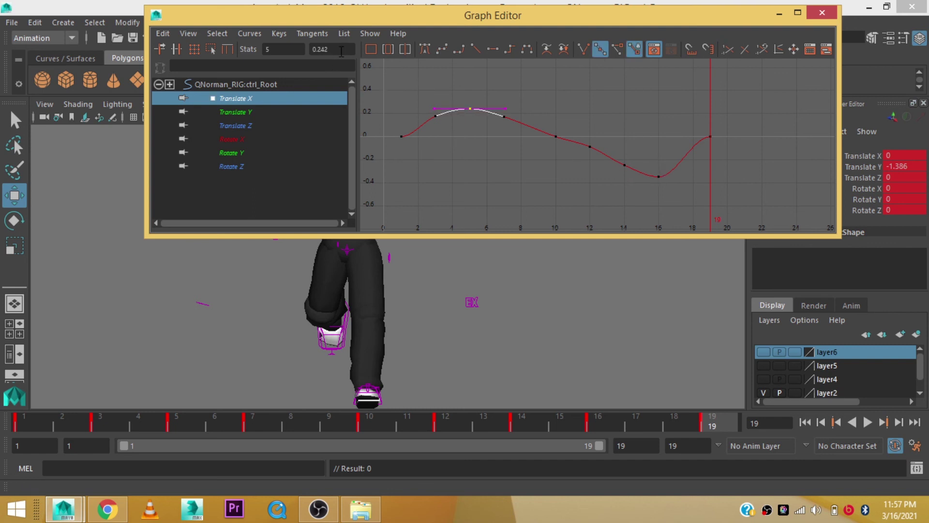
pyautogui.moveTo(176, 416)
pyautogui.mouseDown()
pyautogui.moveTo(555, 428)
pyautogui.moveTo(200, 425)
pyautogui.mouseUp()
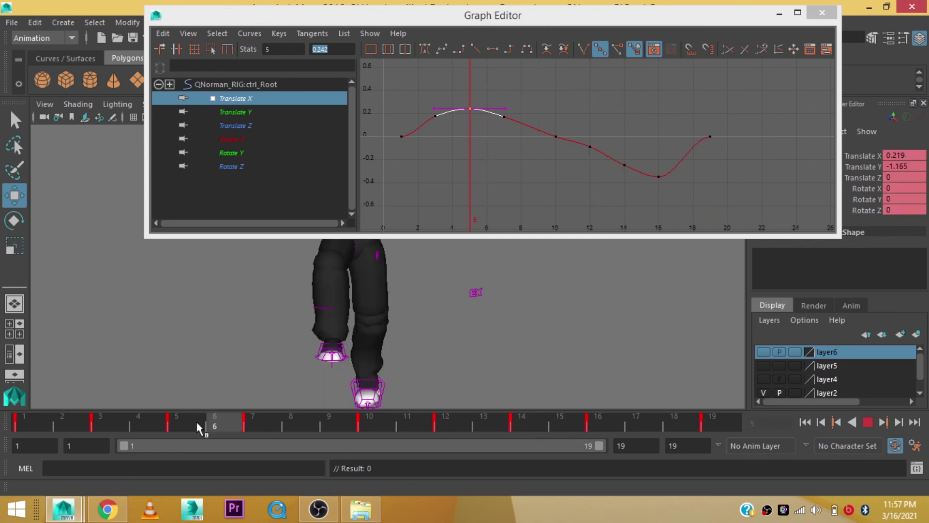
pyautogui.rightClick(195, 424)
pyautogui.click(225, 239)
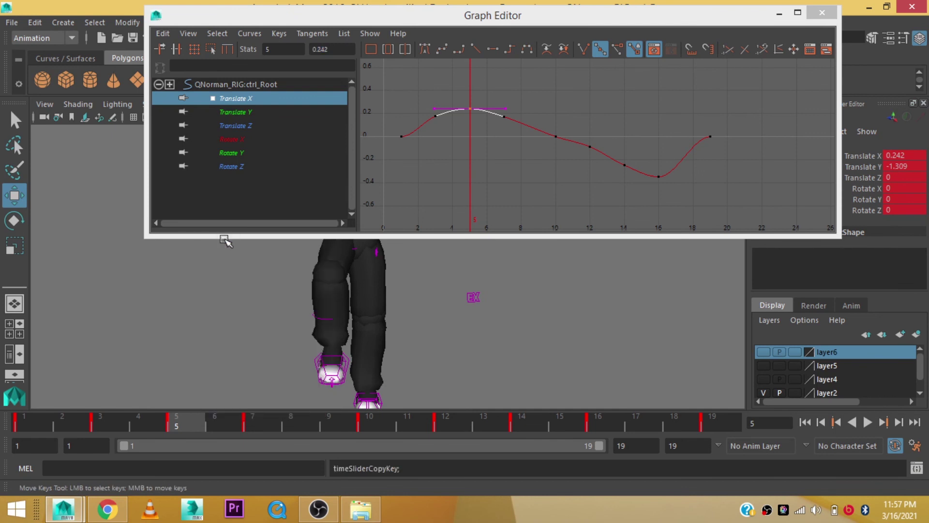
pyautogui.moveTo(256, 429); pyautogui.dragTo(520, 429)
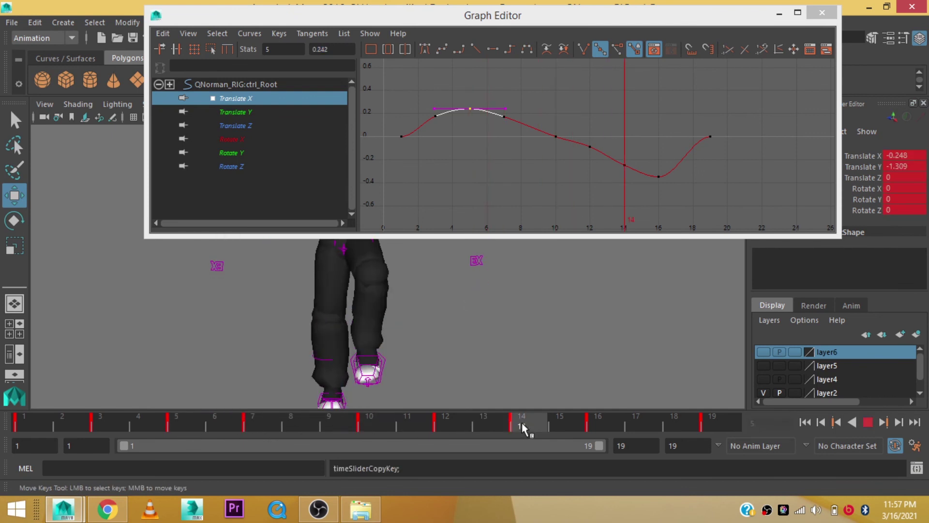
# - Set the frame-14 Translate X key to -0.242 and delete the frame-16 key
pyautogui.moveTo(610, 163); pyautogui.dragTo(639, 184)
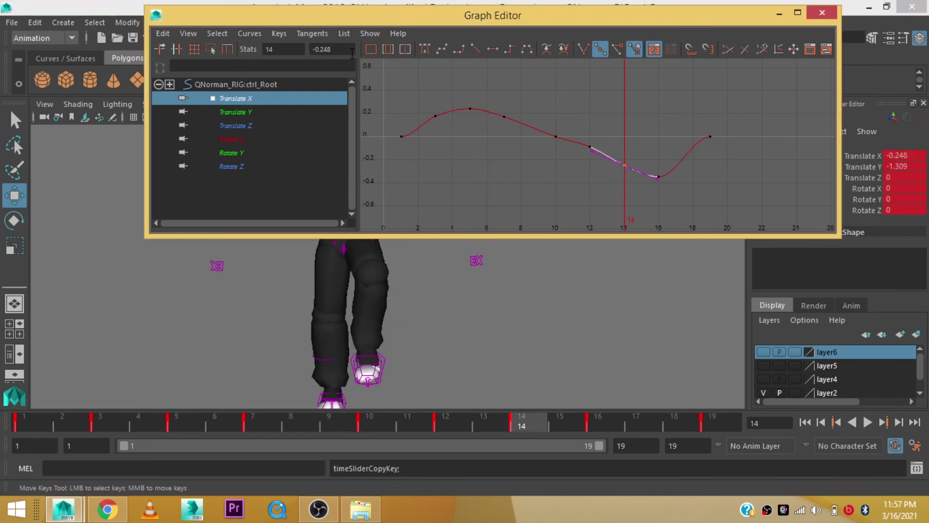
pyautogui.write('0.242')
pyautogui.press('Return')
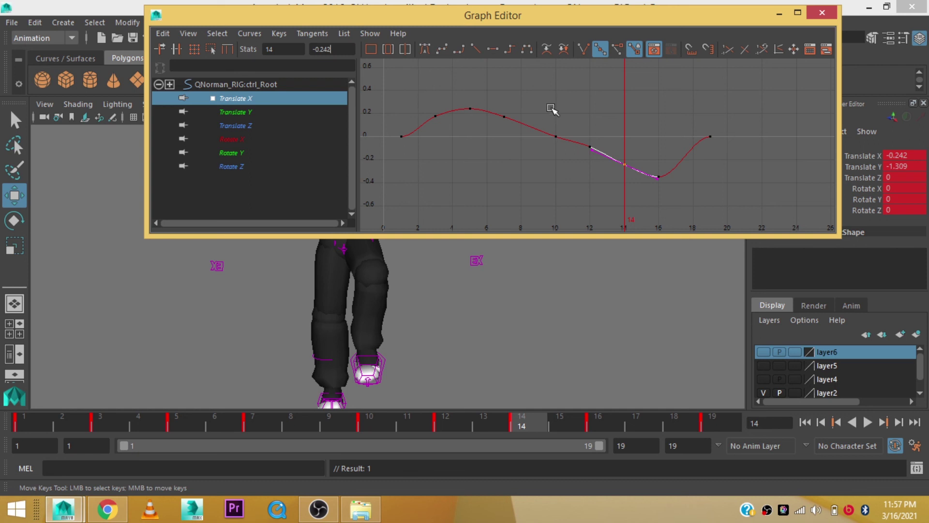
pyautogui.moveTo(652, 167); pyautogui.dragTo(676, 211)
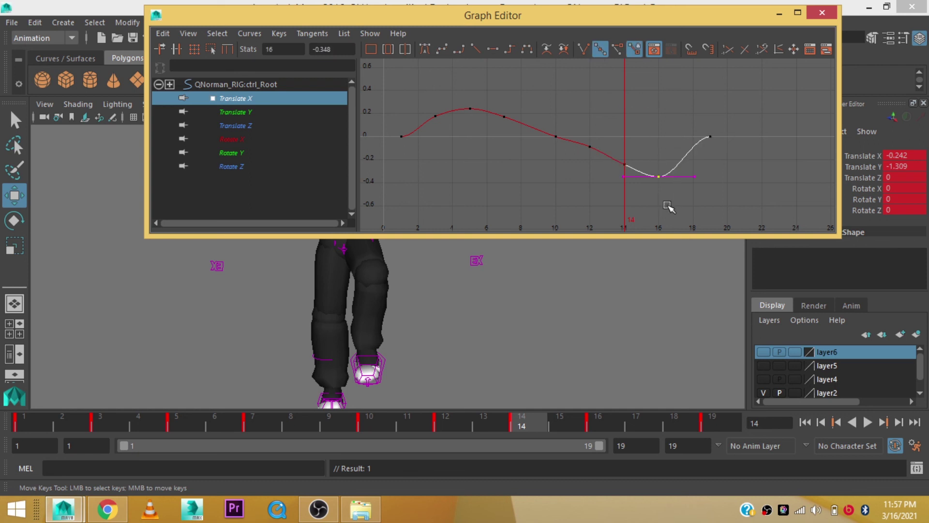
pyautogui.press('Delete')
# - Delete the frame-12 key and the extra keys around the first peak
pyautogui.moveTo(593, 161); pyautogui.dragTo(593, 162)
pyautogui.press('Delete')
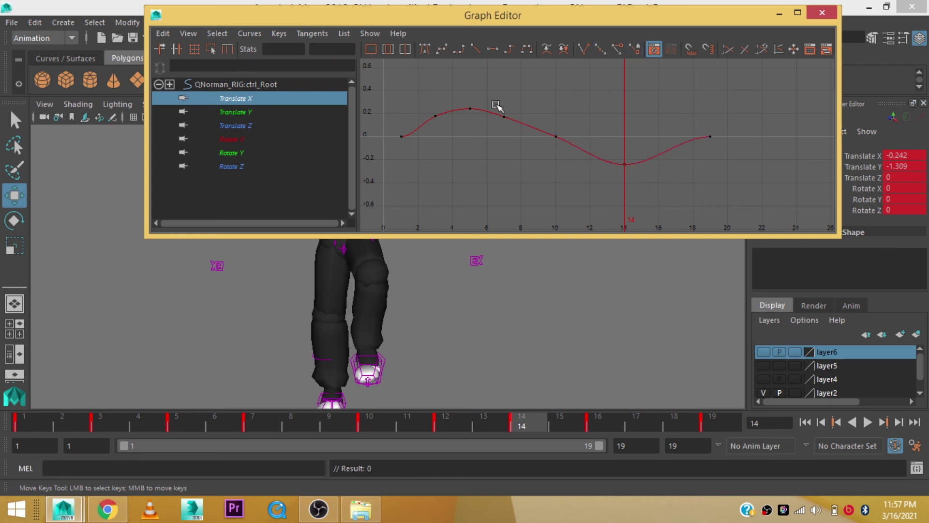
pyautogui.moveTo(424, 101); pyautogui.dragTo(441, 135)
pyautogui.press('Delete')
pyautogui.moveTo(541, 143)
pyautogui.mouseDown()
pyautogui.moveTo(571, 128)
pyautogui.moveTo(579, 145)
pyautogui.mouseUp()
pyautogui.click(547, 133)
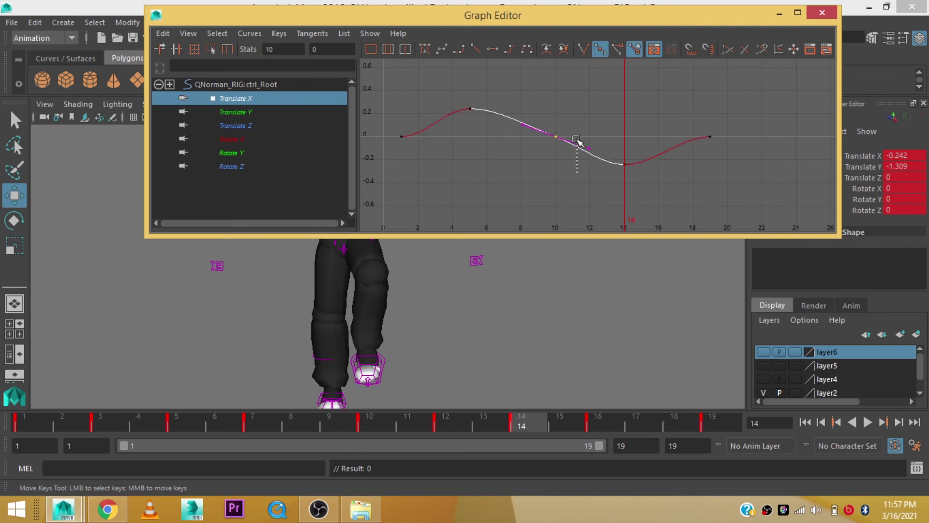
# - Break the flat tangents at frames 1 and 19 and tilt them so the curve eases
pyautogui.moveTo(415, 197); pyautogui.dragTo(390, 125)
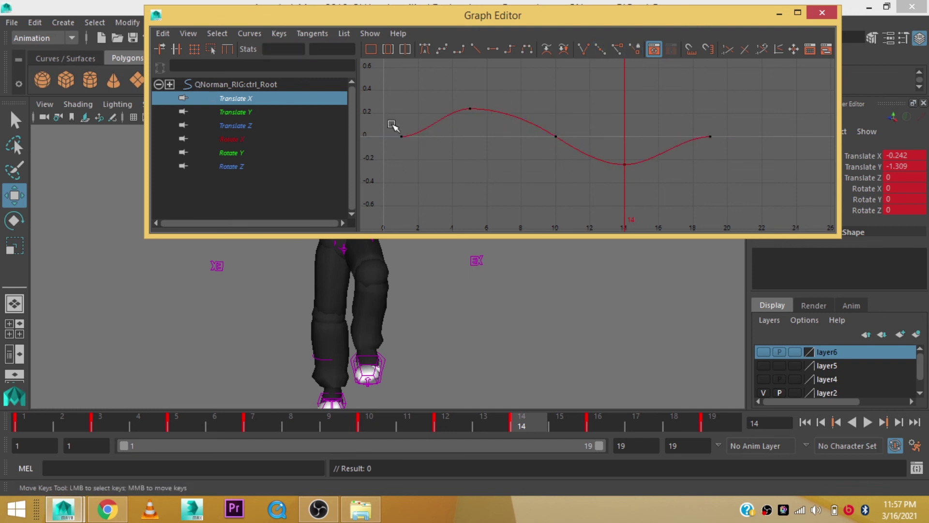
pyautogui.click(442, 47)
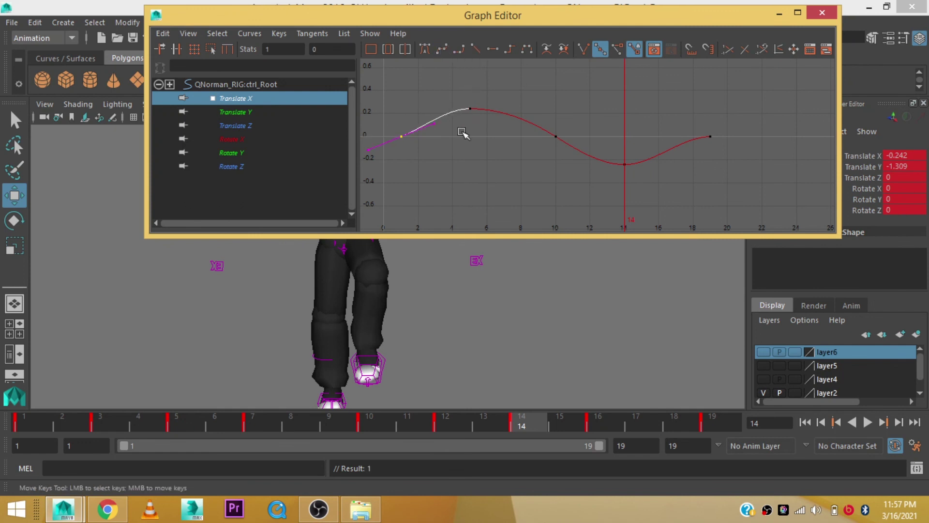
pyautogui.moveTo(476, 165); pyautogui.dragTo(482, 155, button='middle')
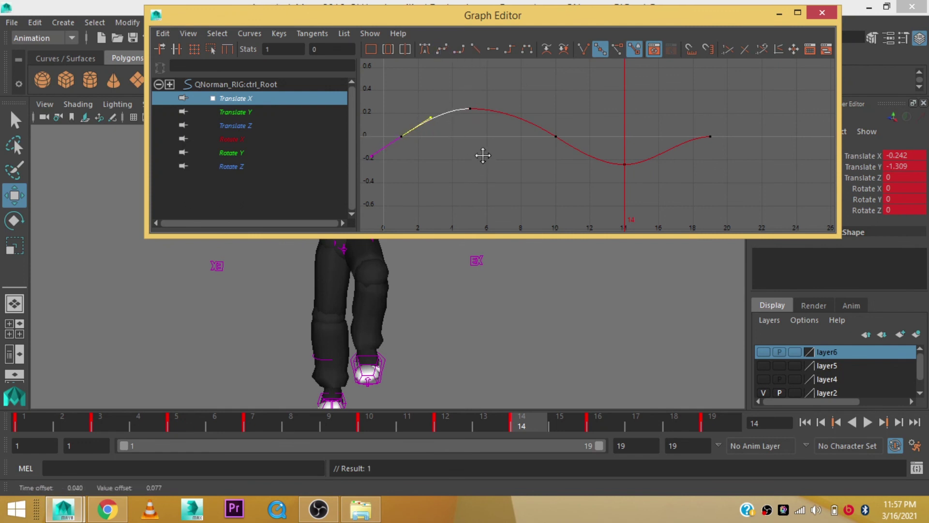
pyautogui.moveTo(741, 182); pyautogui.dragTo(741, 182)
pyautogui.click(442, 48)
pyautogui.moveTo(677, 115); pyautogui.dragTo(690, 168)
pyautogui.moveTo(705, 176); pyautogui.dragTo(706, 182, button='middle')
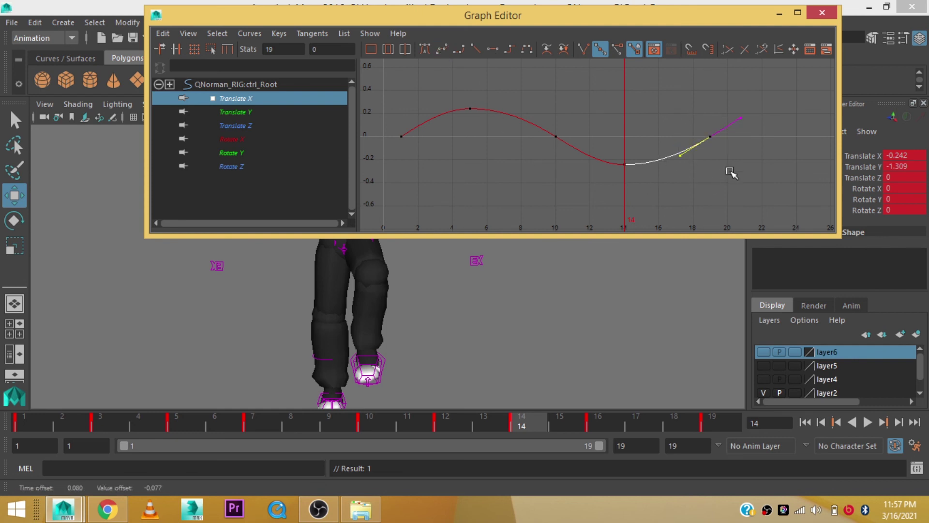
pyautogui.click(779, 14)
# - Play back the run animation and save maya_Run.ma
pyautogui.click(867, 422)
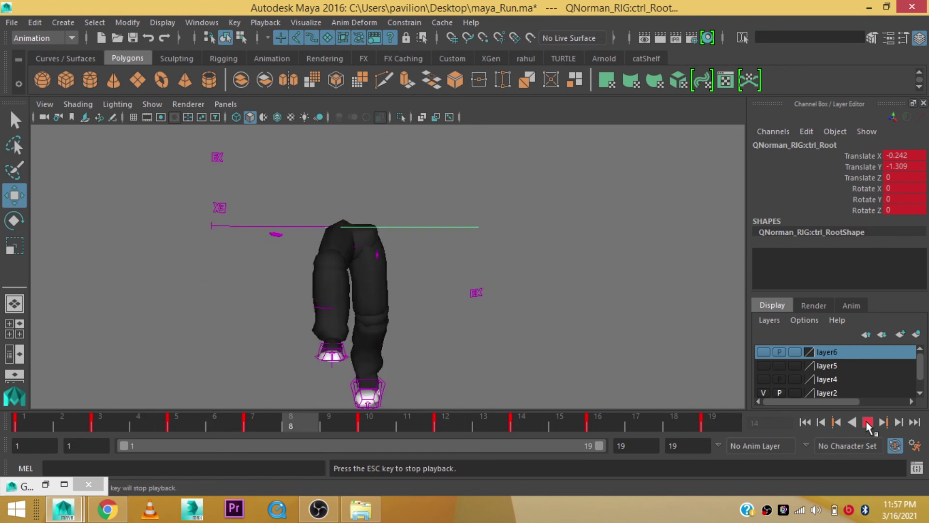
pyautogui.click(867, 422)
pyautogui.hotkey('ctrl', 's')
pyautogui.press('q')
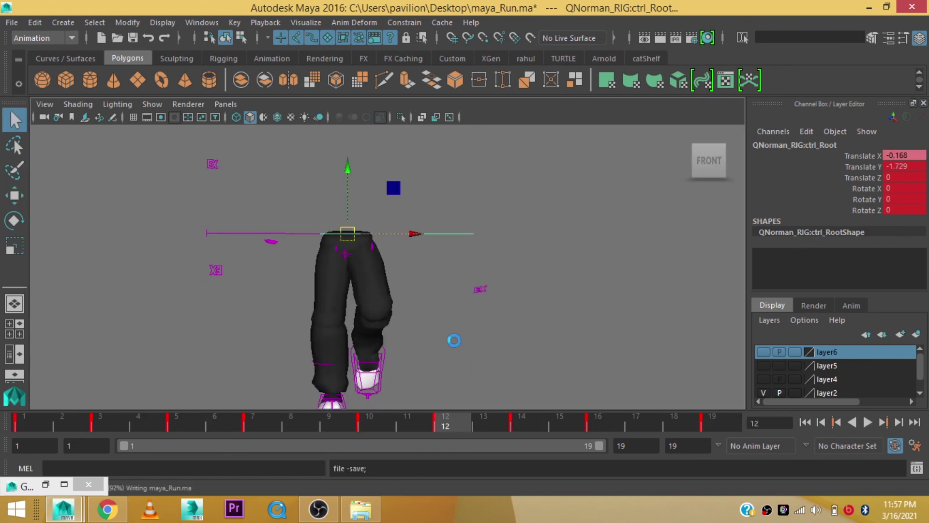
pyautogui.press('w')
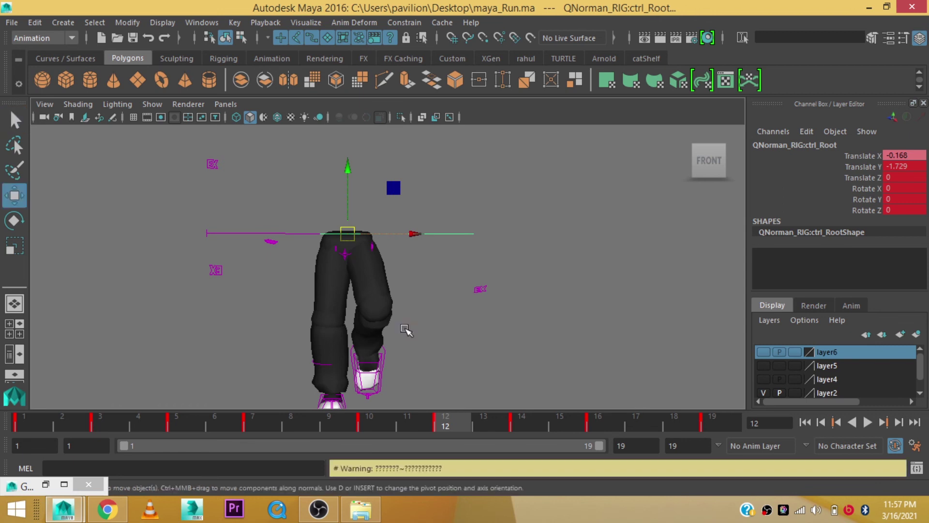
pyautogui.scroll(3, 405, 348)
# - Return to frame 1, check the Perspective view, select the left foot IK, and go back to Front view
pyautogui.moveTo(179, 417); pyautogui.dragTo(24, 419)
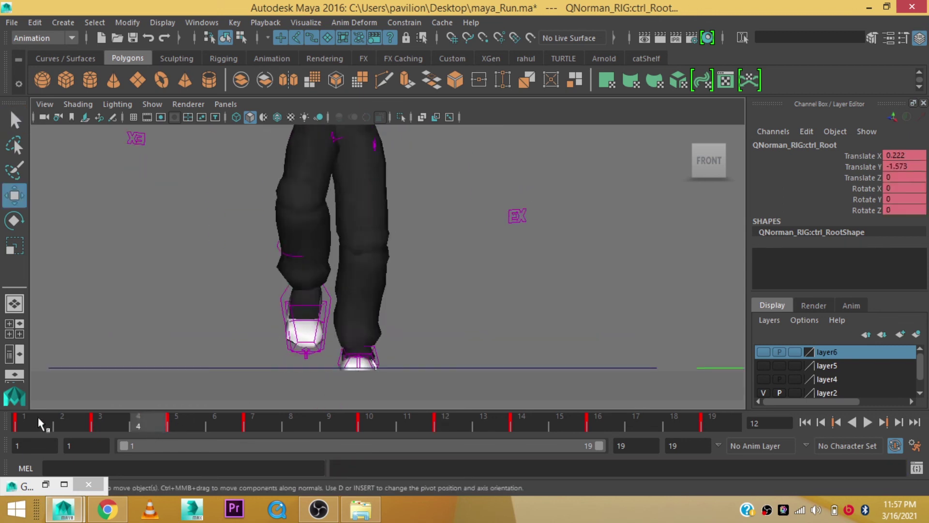
pyautogui.moveTo(503, 337); pyautogui.dragTo(517, 225)
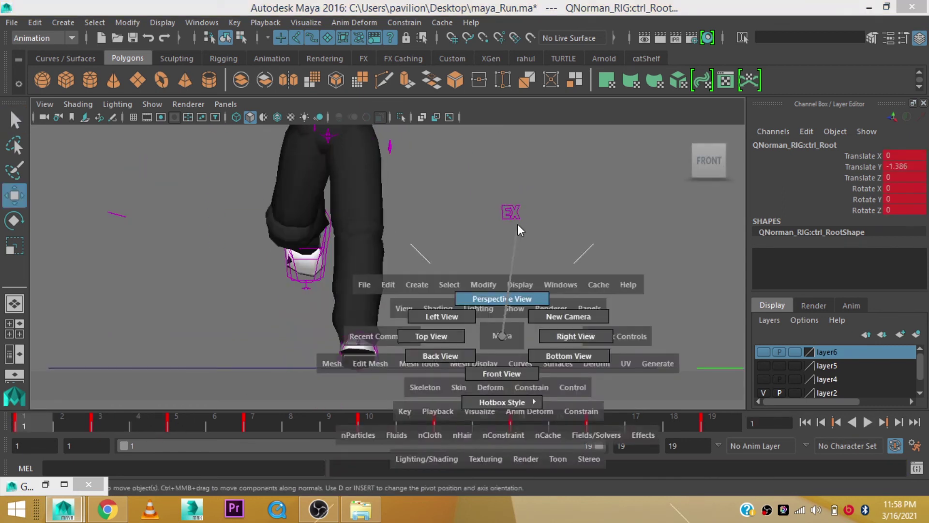
pyautogui.scroll(3, 426, 310)
pyautogui.scroll(1, 445, 323)
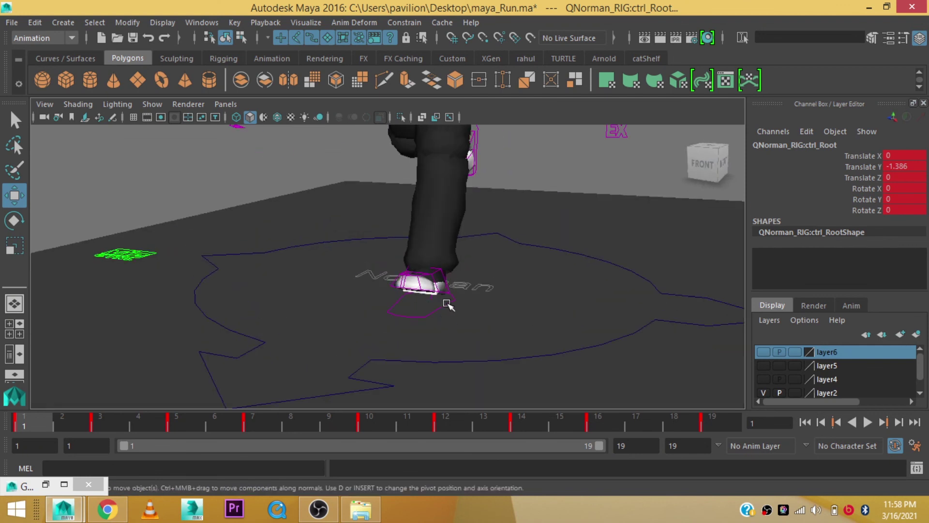
pyautogui.click(447, 304)
pyautogui.moveTo(535, 221); pyautogui.dragTo(527, 238)
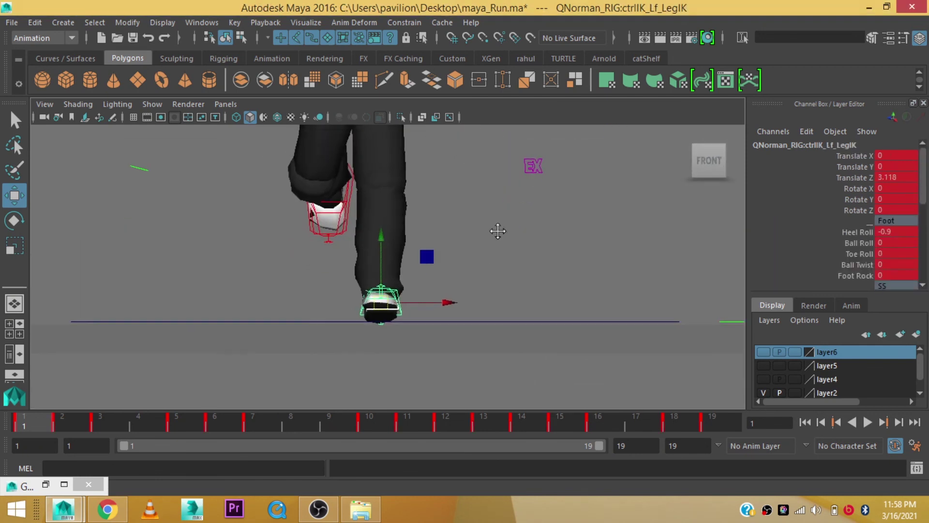
# - Isolate the left foot IK's Rotate Y curve and select and raise all its keys
pyautogui.press('e')
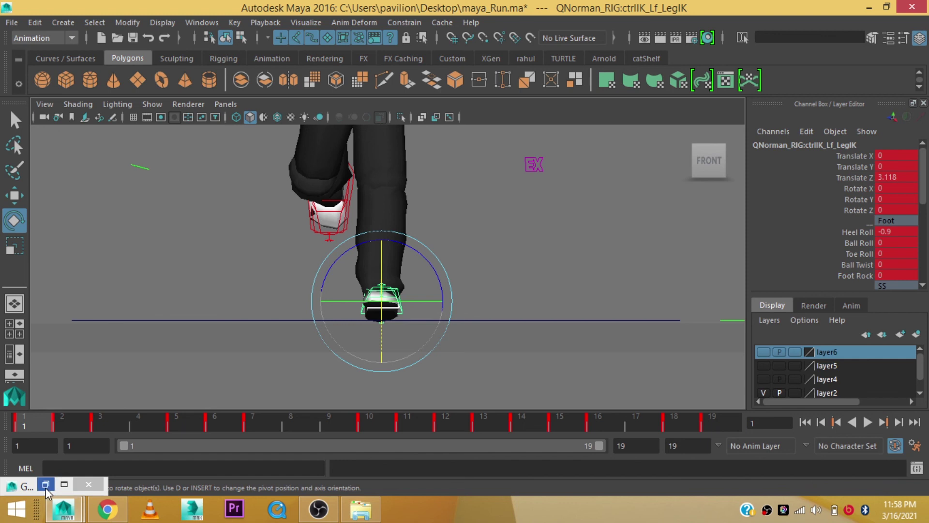
pyautogui.click(46, 484)
pyautogui.click(232, 152)
pyautogui.press('f')
pyautogui.moveTo(444, 113); pyautogui.dragTo(774, 211)
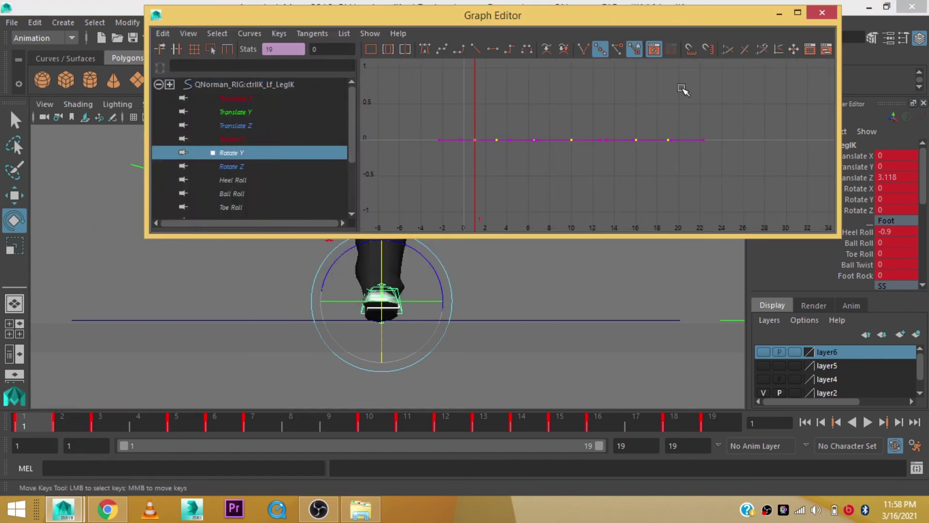
pyautogui.moveTo(682, 91); pyautogui.dragTo(680, 58, button='middle')
pyautogui.moveTo(638, 127)
pyautogui.keyDown('alt'); pyautogui.mouseDown(button='middle')
pyautogui.moveTo(651, 227)
pyautogui.moveTo(618, 94)
pyautogui.mouseUp(button='middle'); pyautogui.keyUp('alt')
# - Set all left foot Rotate Y keys to 3 and check the feet at frame 10
pyautogui.click(349, 53)
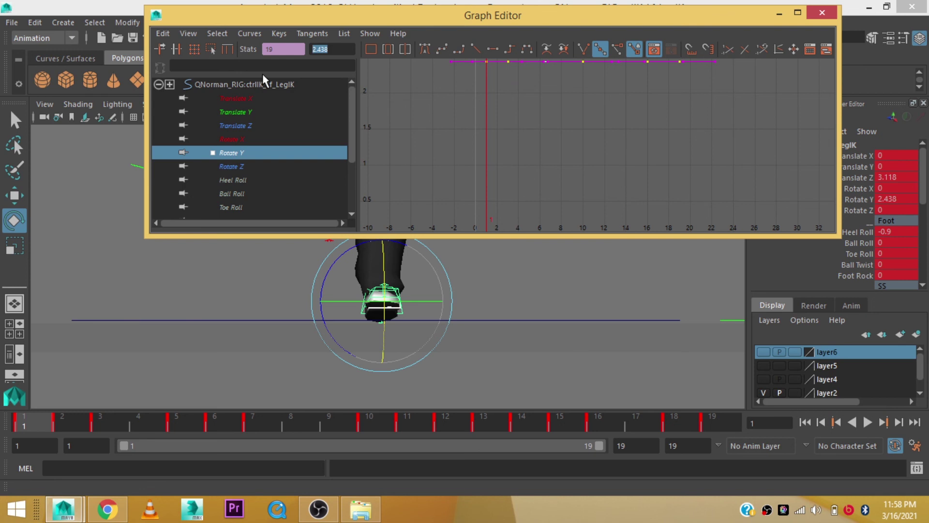
pyautogui.write('3')
pyautogui.press('Return')
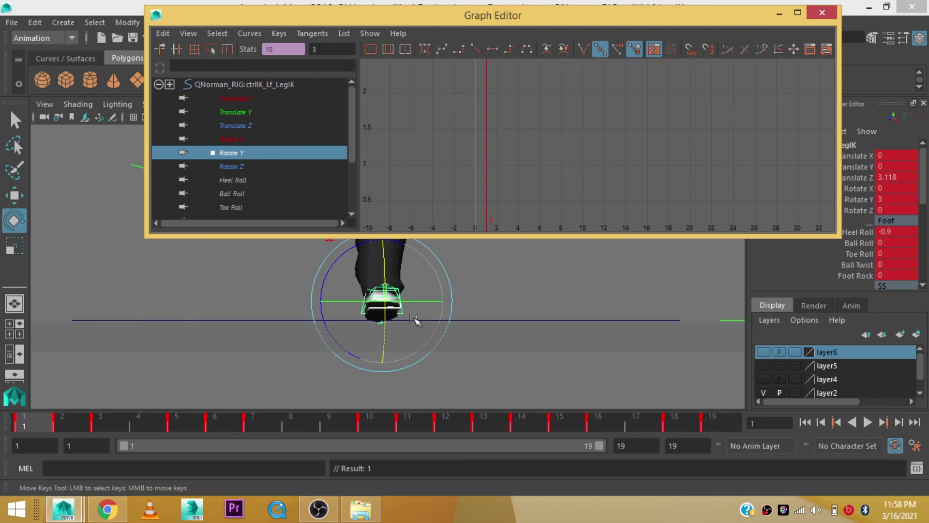
pyautogui.keyDown('alt'); pyautogui.moveTo(549, 271); pyautogui.dragTo(549, 325, button='middle'); pyautogui.keyUp('alt')
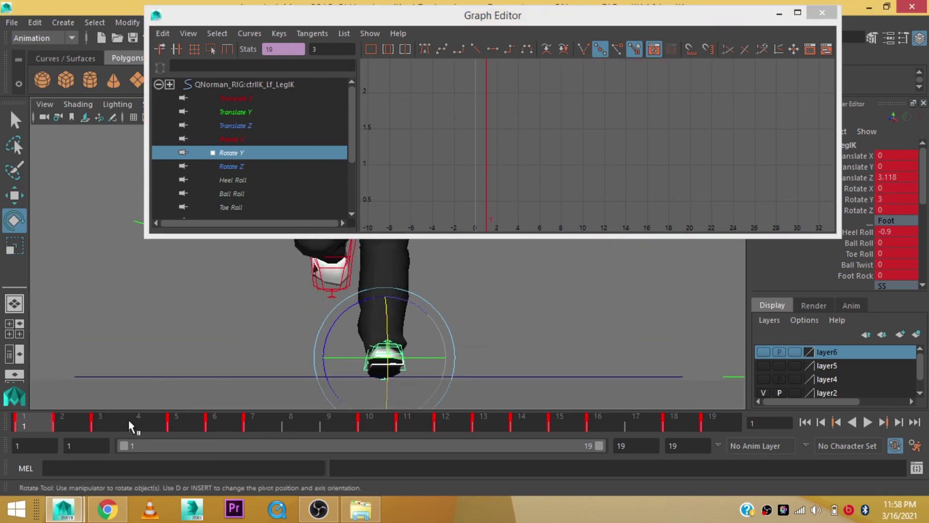
pyautogui.moveTo(130, 426); pyautogui.dragTo(382, 427)
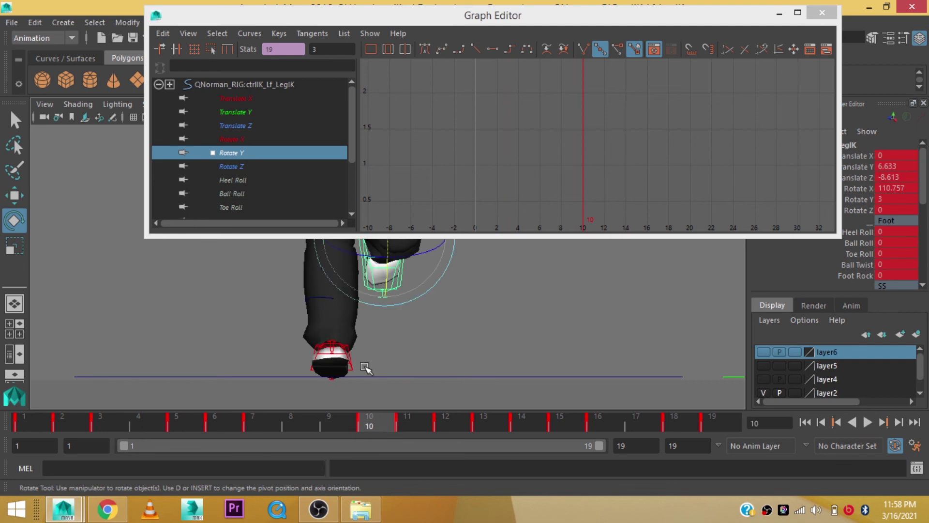
pyautogui.keyDown('alt'); pyautogui.moveTo(511, 293); pyautogui.dragTo(484, 304); pyautogui.keyUp('alt')
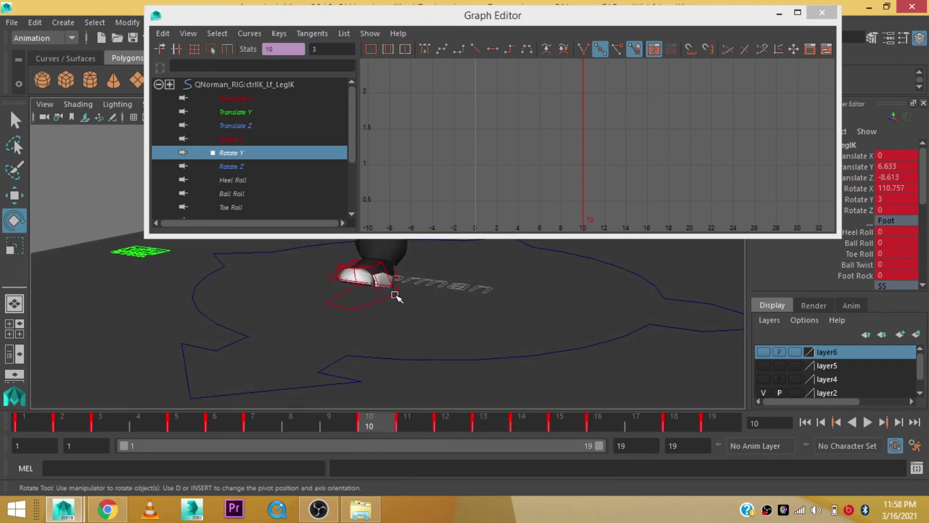
# - Select the right foot IK and select all keys on its Rotate Y curve
pyautogui.click(395, 295)
pyautogui.moveTo(535, 284); pyautogui.dragTo(535, 322)
pyautogui.keyDown('alt'); pyautogui.moveTo(504, 311); pyautogui.dragTo(507, 286, button='middle'); pyautogui.keyUp('alt')
pyautogui.click(253, 154)
pyautogui.keyDown('alt'); pyautogui.moveTo(676, 155); pyautogui.dragTo(670, 140, button='middle'); pyautogui.keyUp('alt')
pyautogui.press('f')
pyautogui.moveTo(815, 208); pyautogui.dragTo(533, 97)
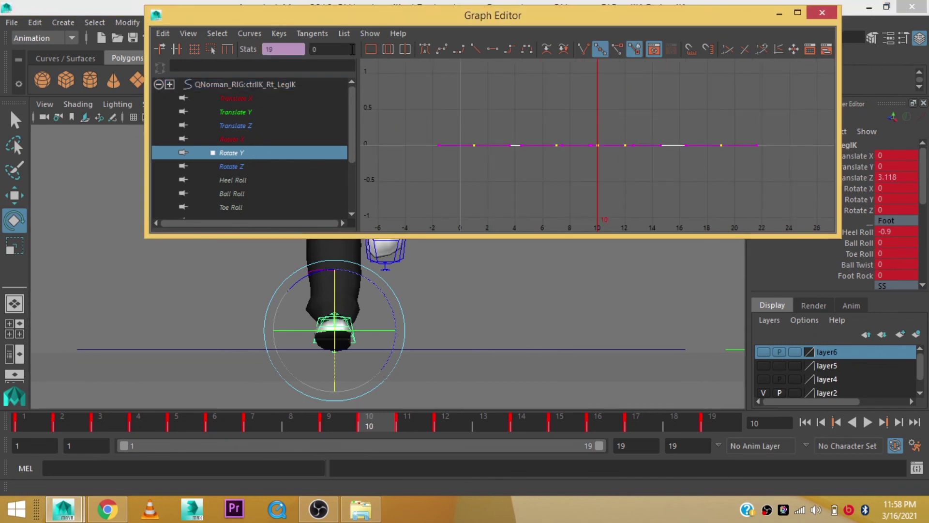
# - Set all right foot Rotate Y keys to -3 and save the scene
pyautogui.write('3')
pyautogui.press('Return')
pyautogui.doubleClick(315, 49)
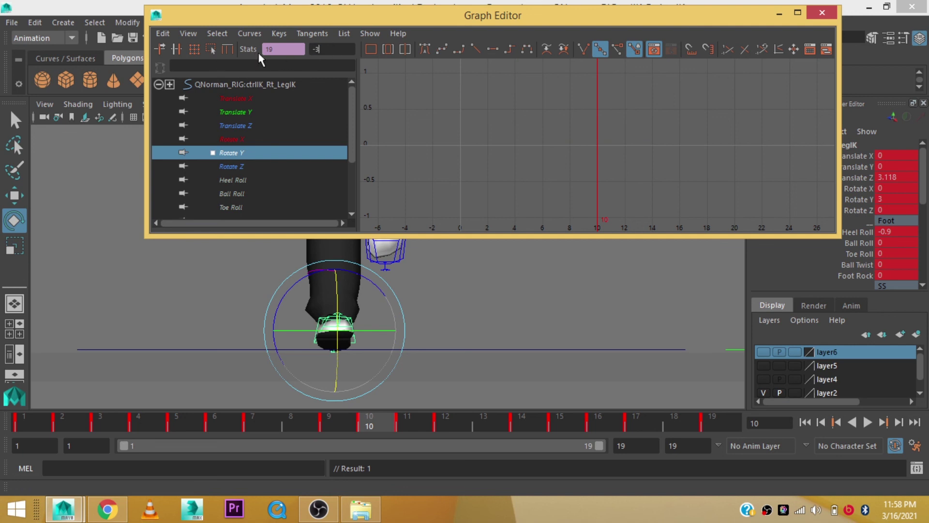
pyautogui.press('Return')
pyautogui.keyDown('alt'); pyautogui.moveTo(557, 135); pyautogui.dragTo(651, 145, button='middle'); pyautogui.keyUp('alt')
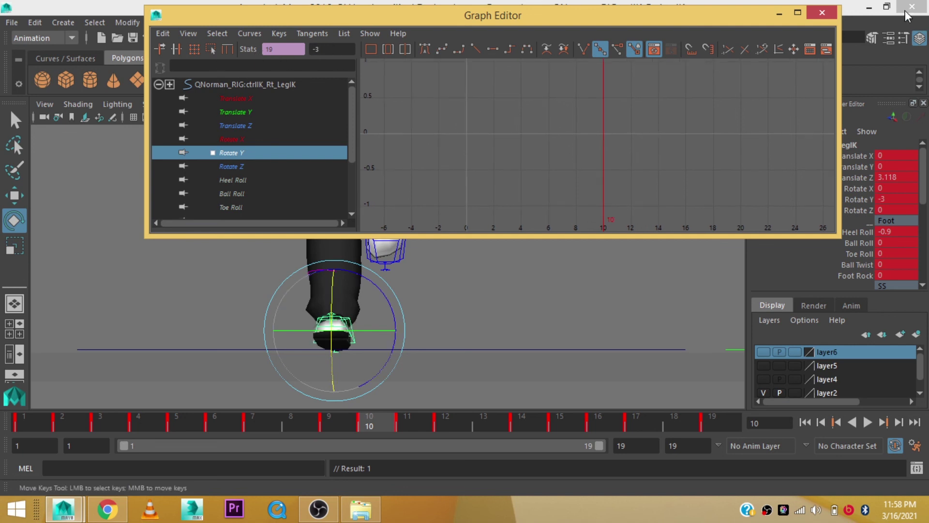
pyautogui.hotkey('ctrl', 's')
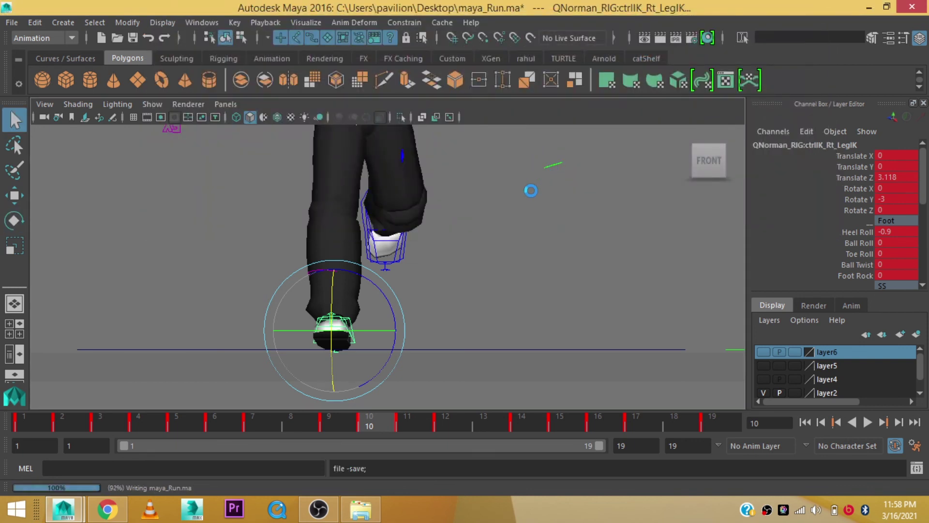
pyautogui.press('e')
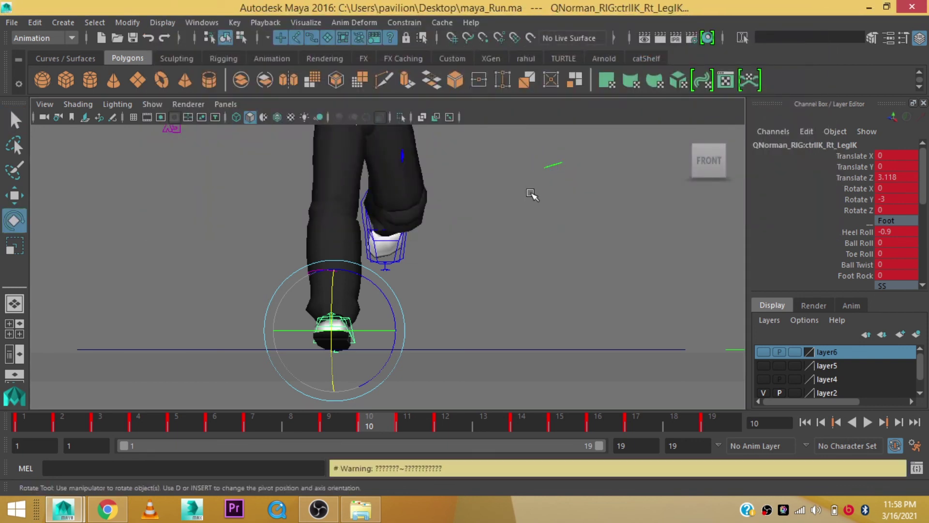
pyautogui.press('space')
pyautogui.moveTo(536, 200); pyautogui.dragTo(535, 179)
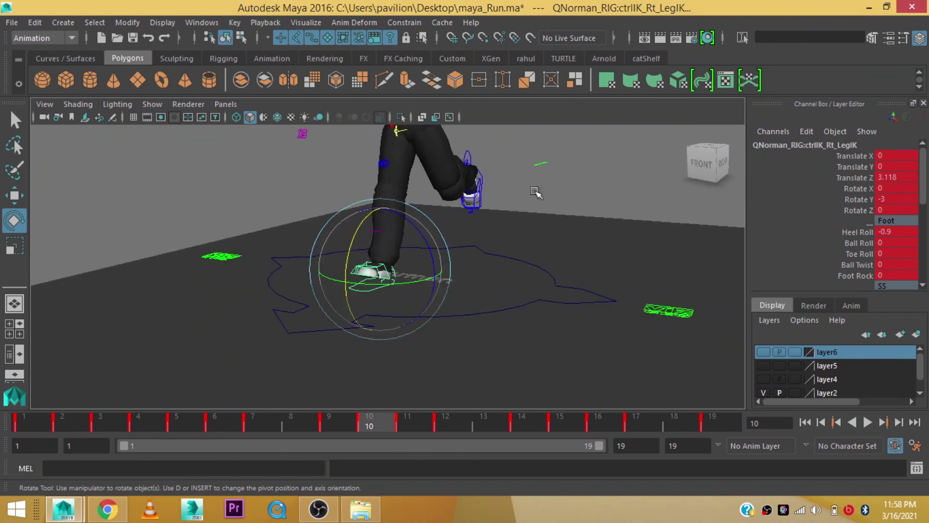
pyautogui.moveTo(480, 218)
pyautogui.keyDown('alt'); pyautogui.mouseDown()
pyautogui.moveTo(535, 232)
pyautogui.moveTo(498, 213)
pyautogui.moveTo(509, 212)
pyautogui.moveTo(567, 235)
pyautogui.moveTo(578, 218)
pyautogui.moveTo(560, 211)
pyautogui.mouseUp(); pyautogui.keyUp('alt')
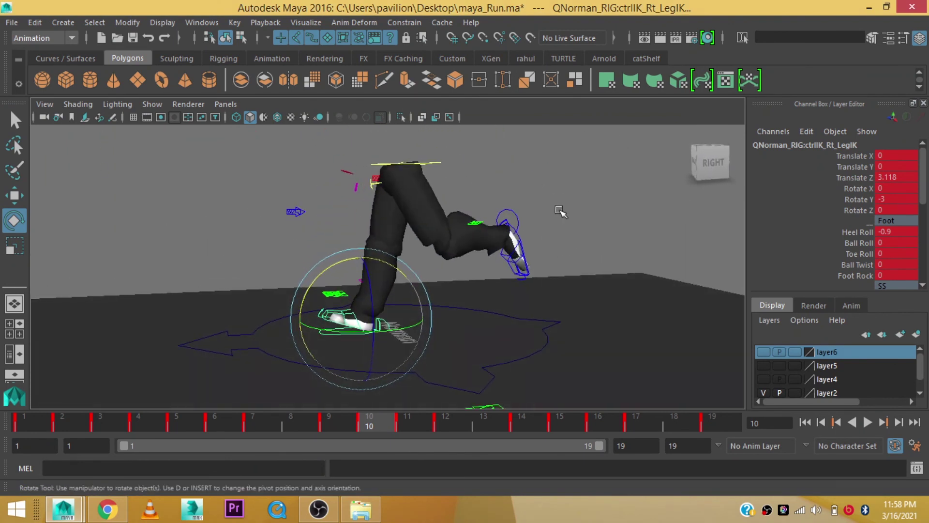